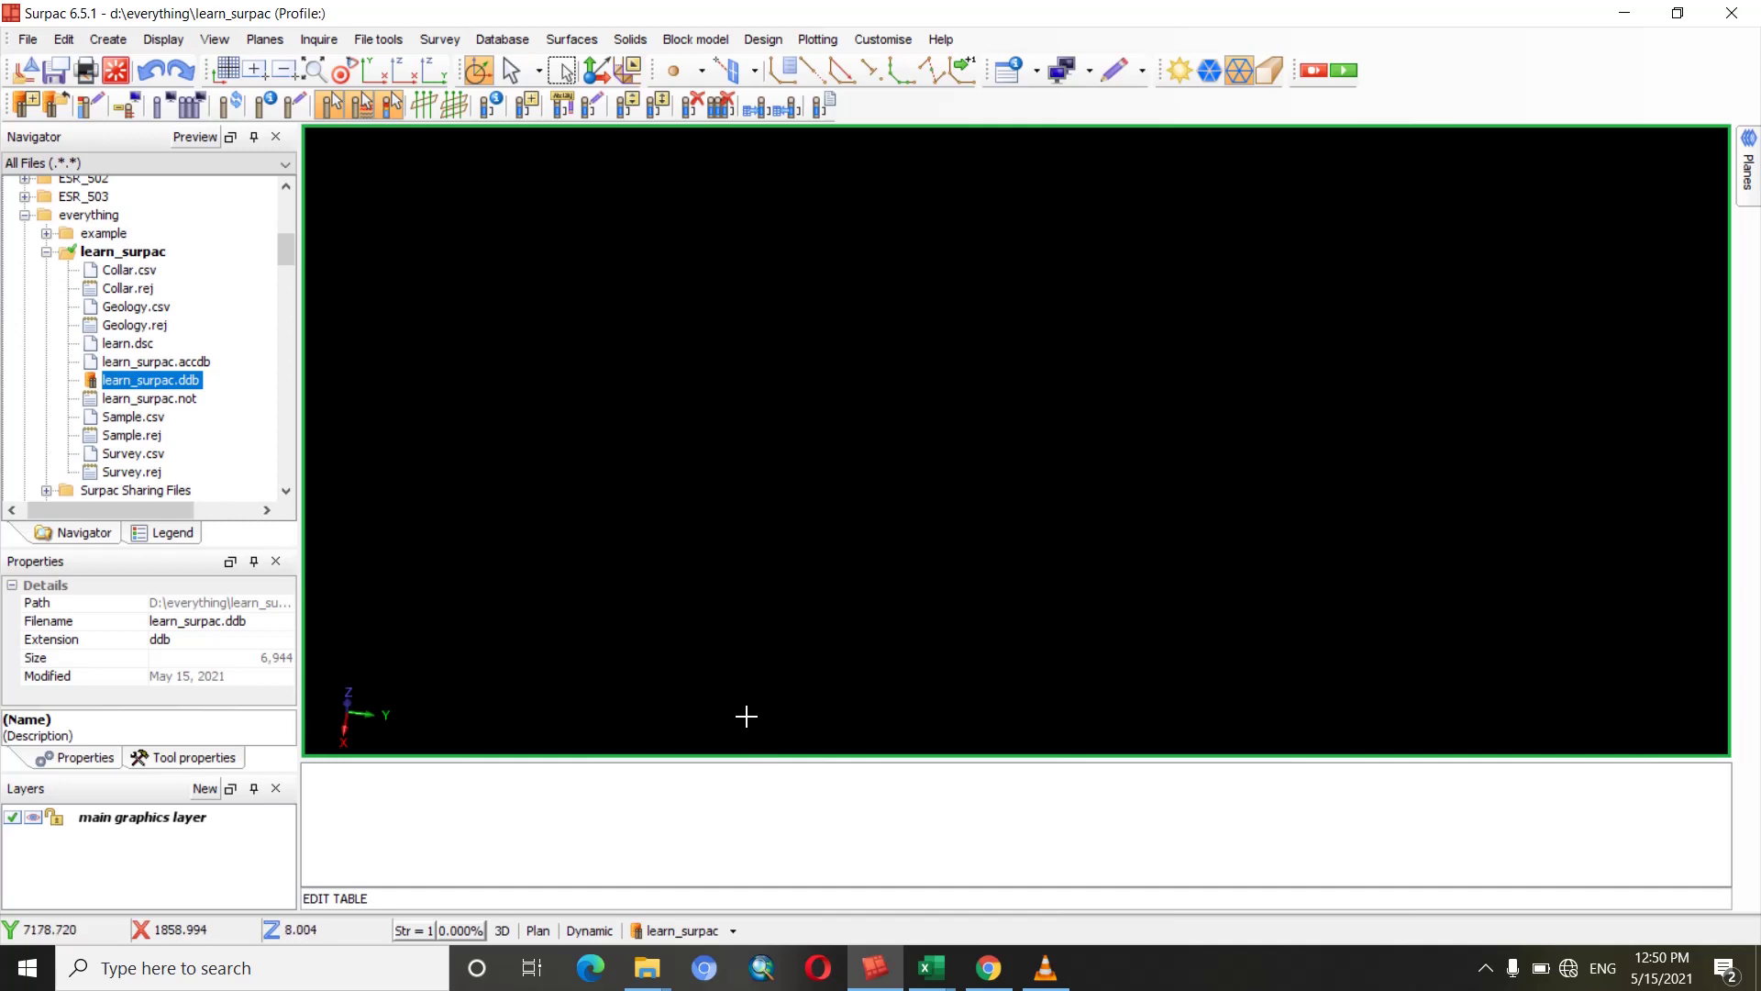
# Close the connected learn_surpac database from its status-bar button menu.
pyautogui.click(698, 932)
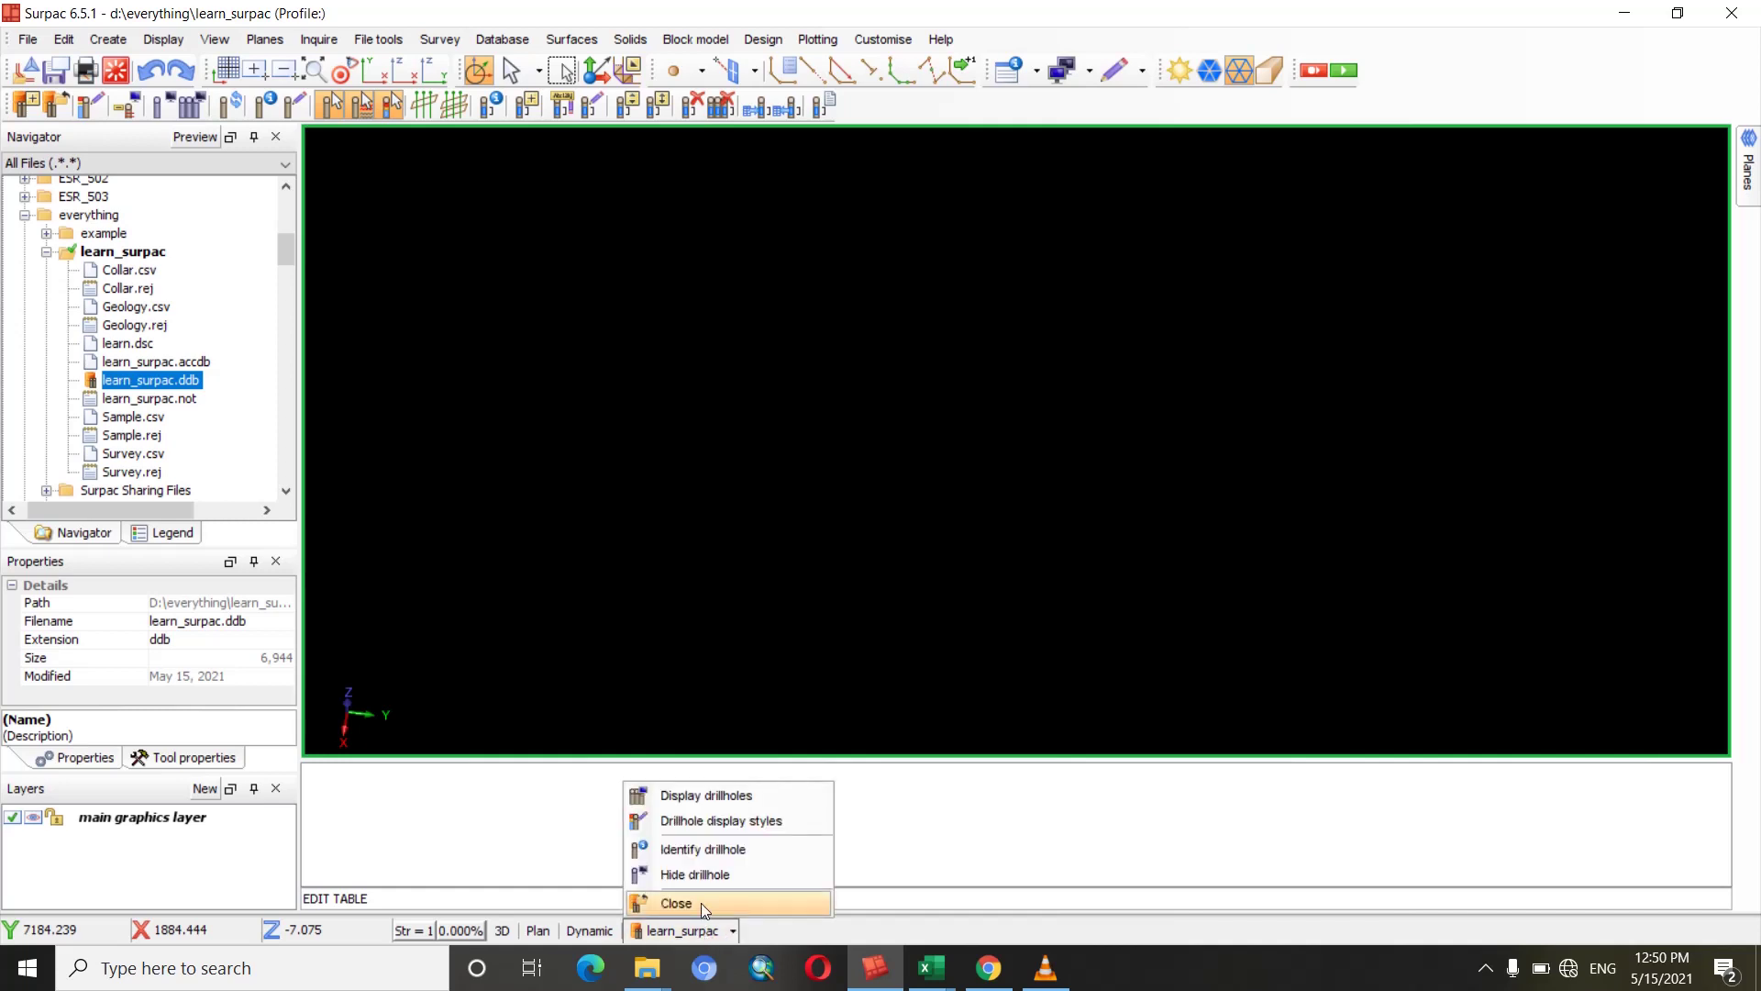
pyautogui.click(700, 903)
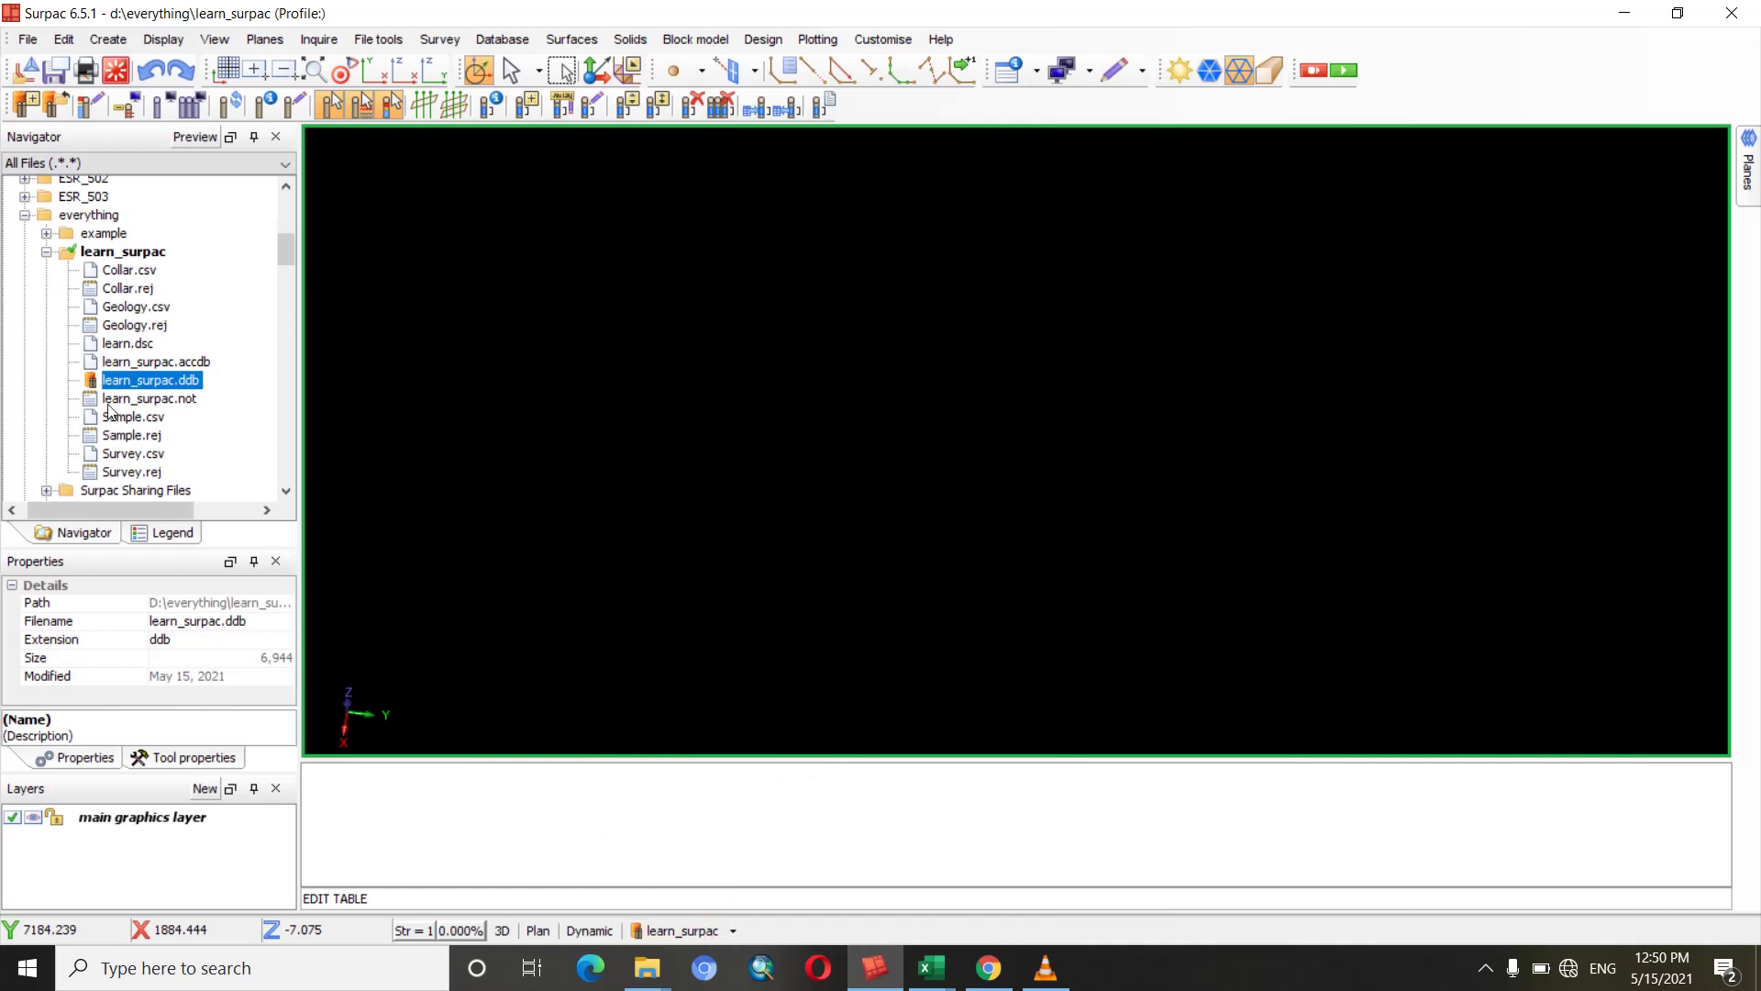
# Reconnect learn_surpac.ddb by dropping it into the graphics window, then clear the message log.
pyautogui.moveTo(113, 378); pyautogui.dragTo(667, 293)
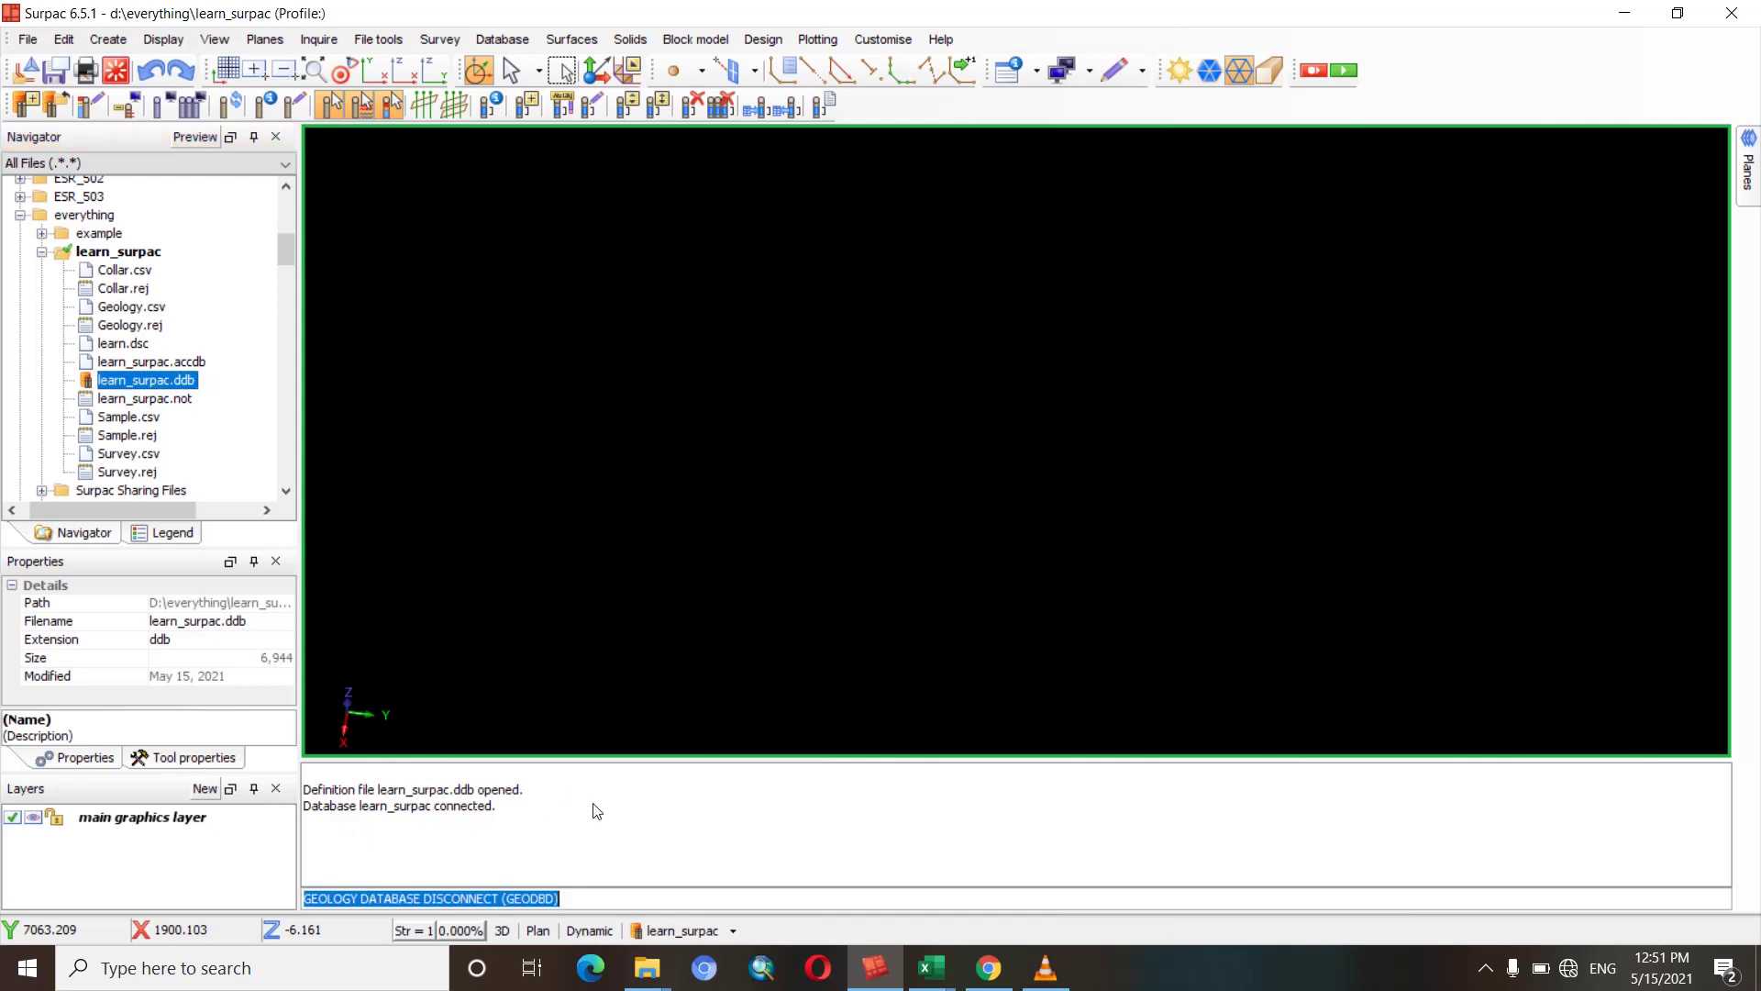
pyautogui.rightClick(622, 816)
pyautogui.click(648, 826)
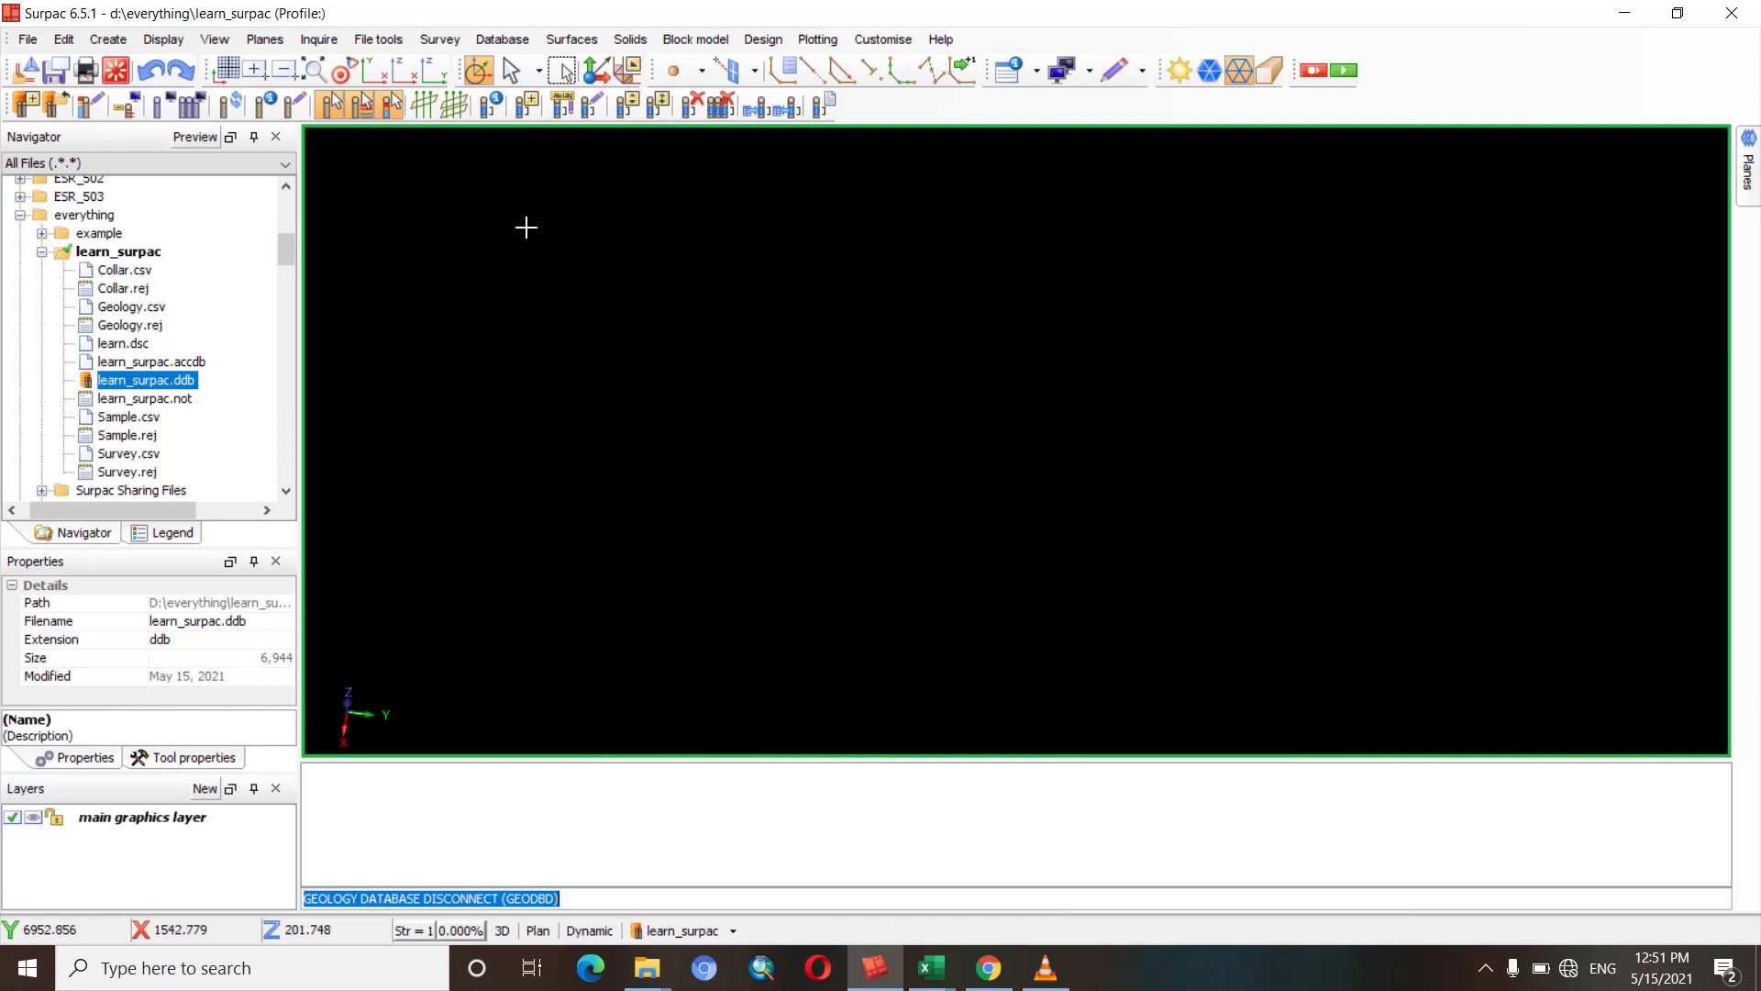
# View the collar table with all records and no constraints.
pyautogui.click(506, 45)
pyautogui.moveTo(523, 90)
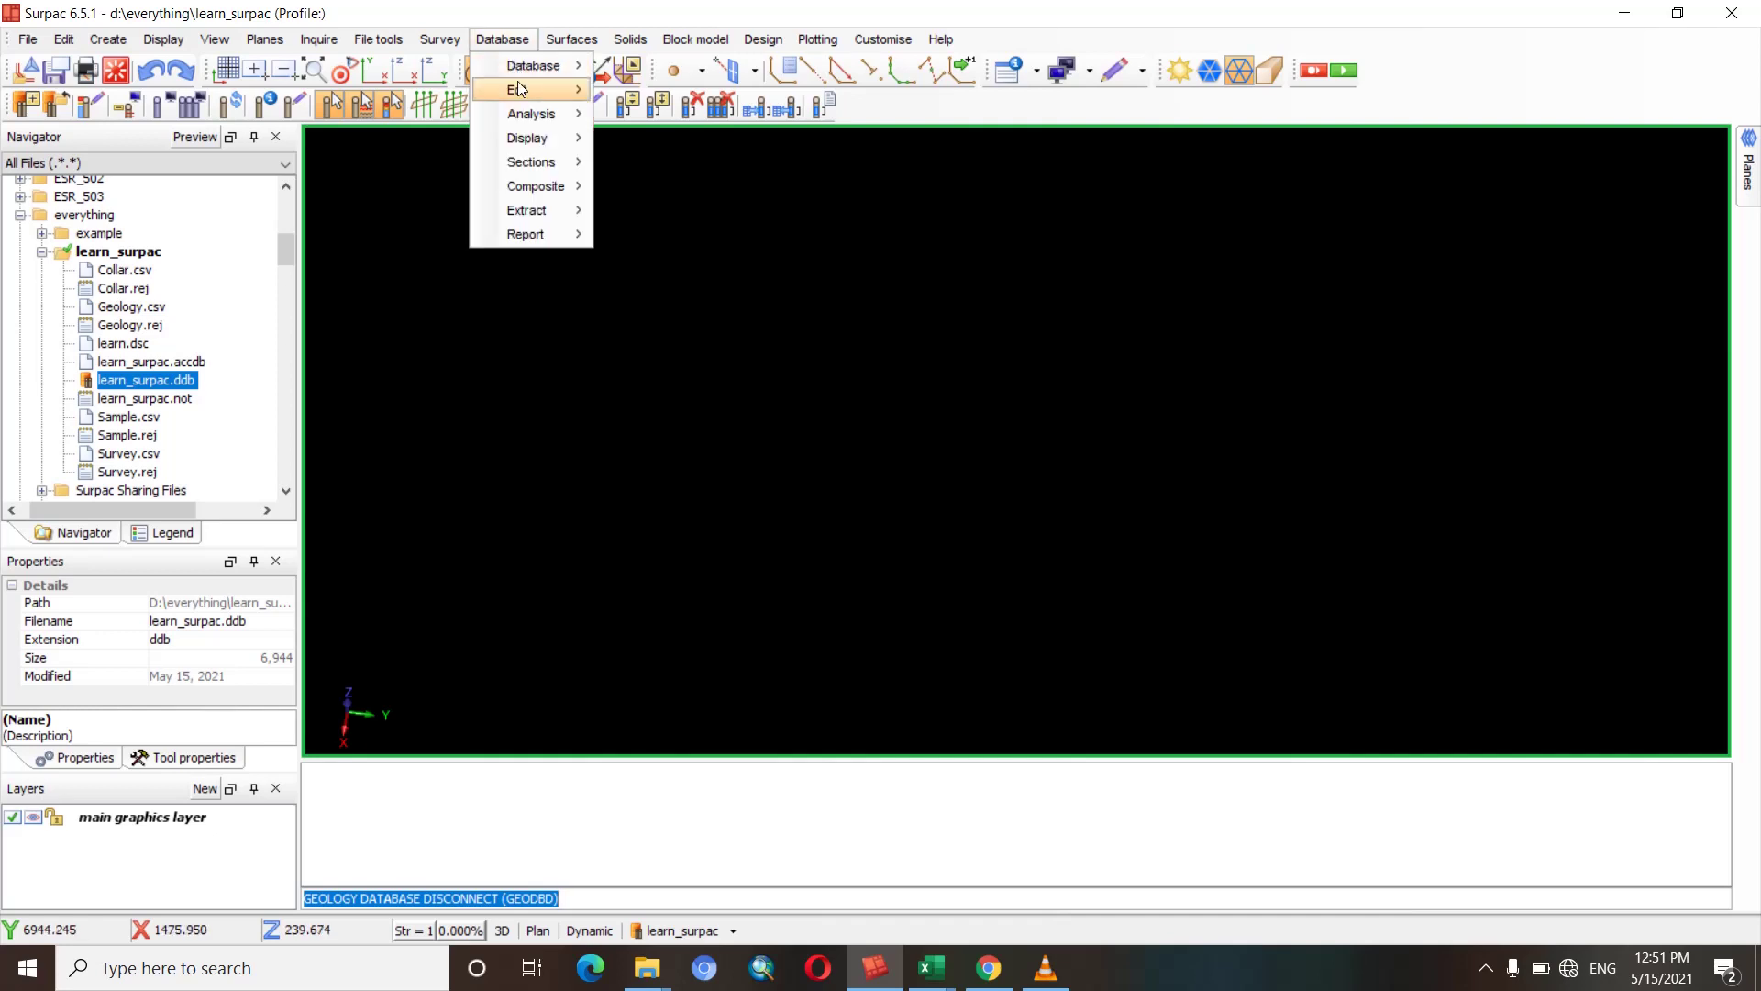
pyautogui.click(661, 91)
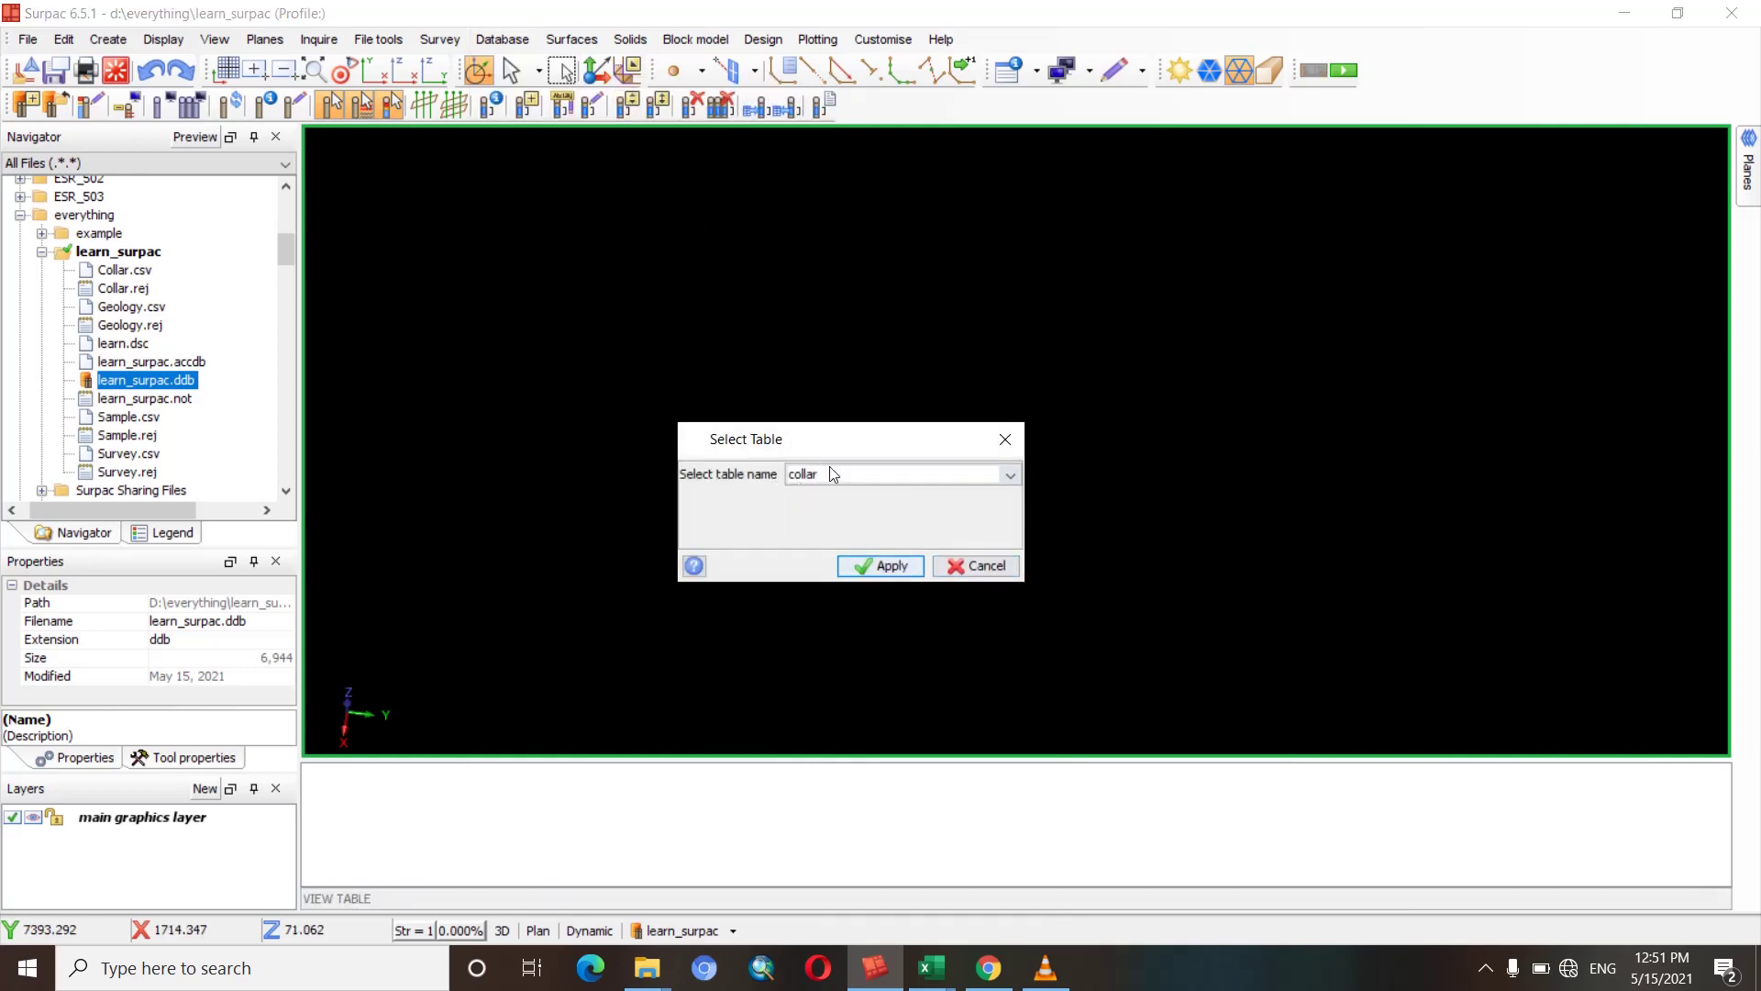
pyautogui.click(890, 566)
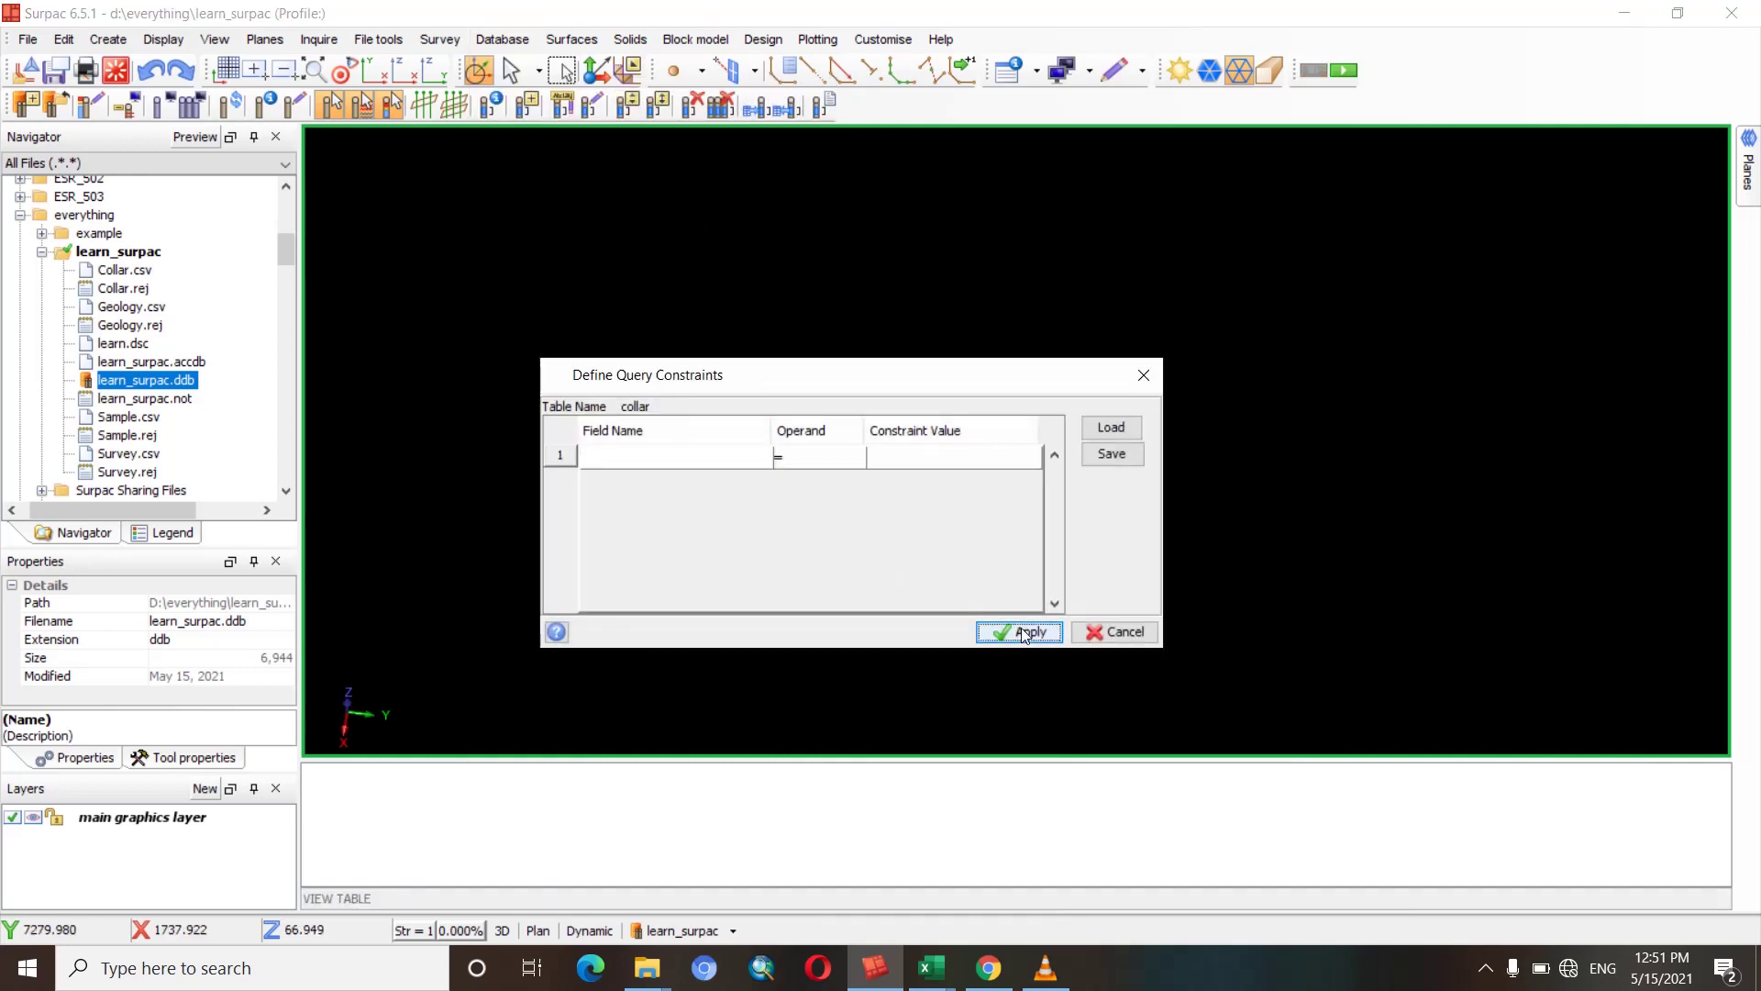
pyautogui.click(1019, 630)
# Scroll through all 94 collar drillhole records, then close the table.
pyautogui.scroll(-9, 838, 367)
pyautogui.scroll(-6, 862, 408)
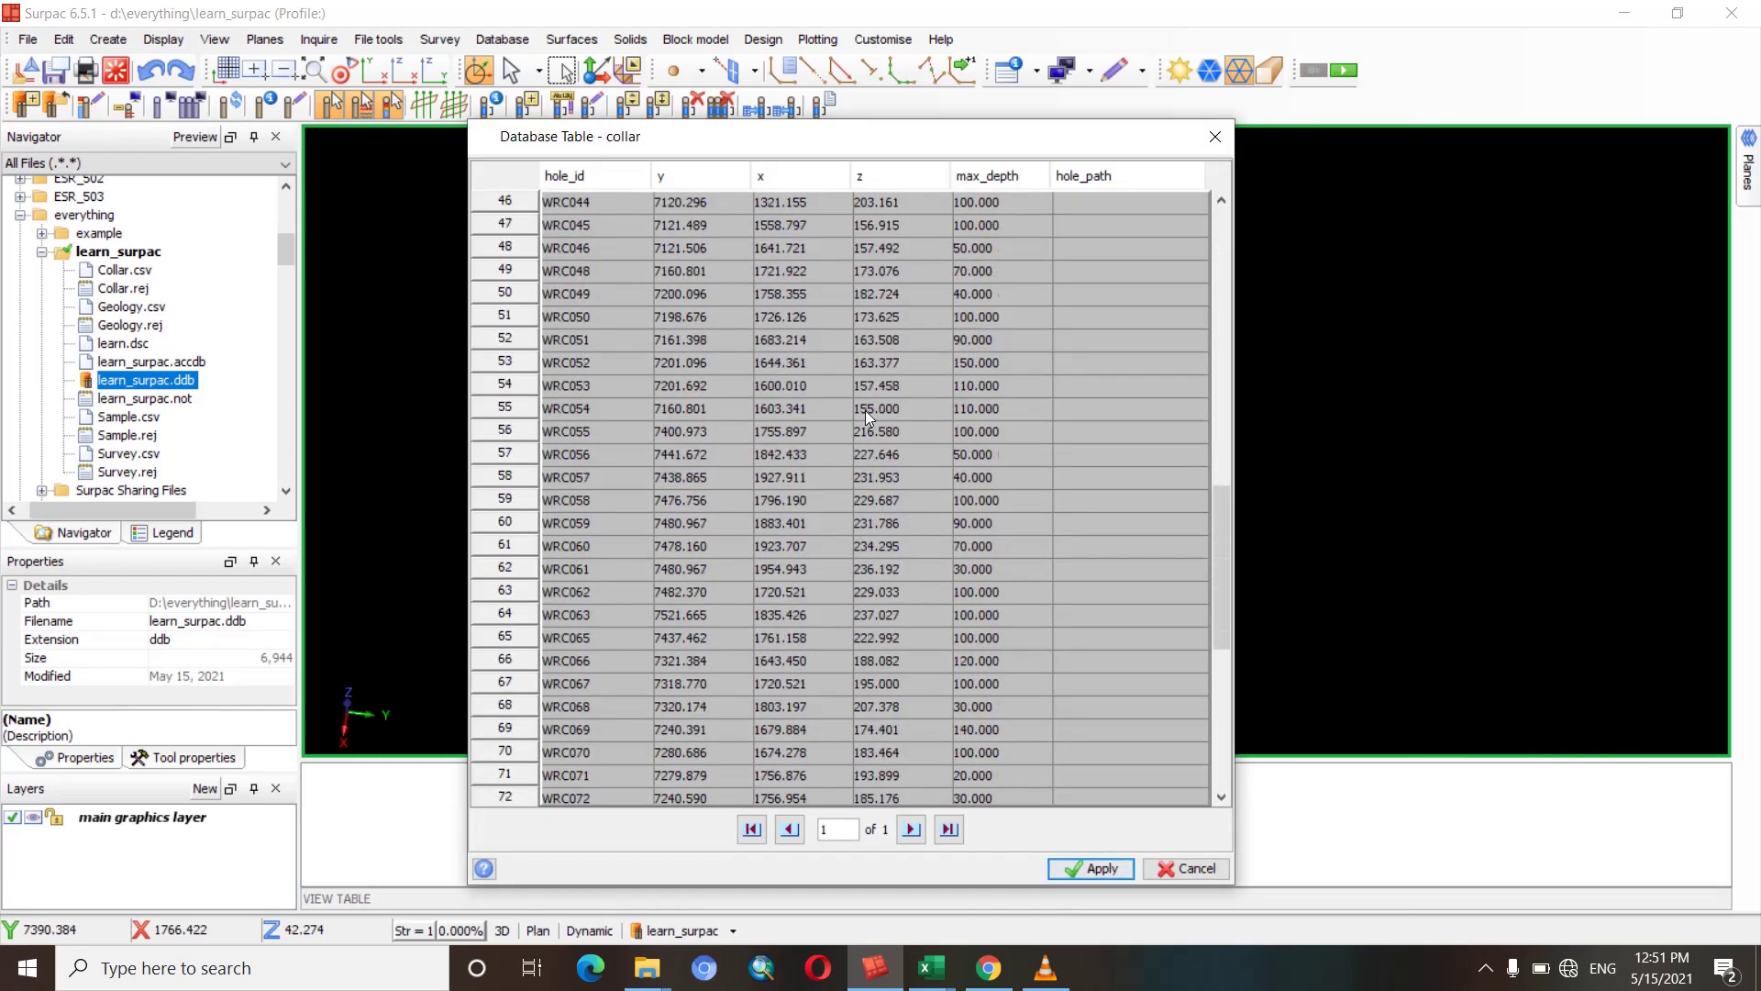
pyautogui.scroll(-3, 1009, 449)
pyautogui.scroll(-5, 1193, 587)
pyautogui.scroll(8, 1193, 513)
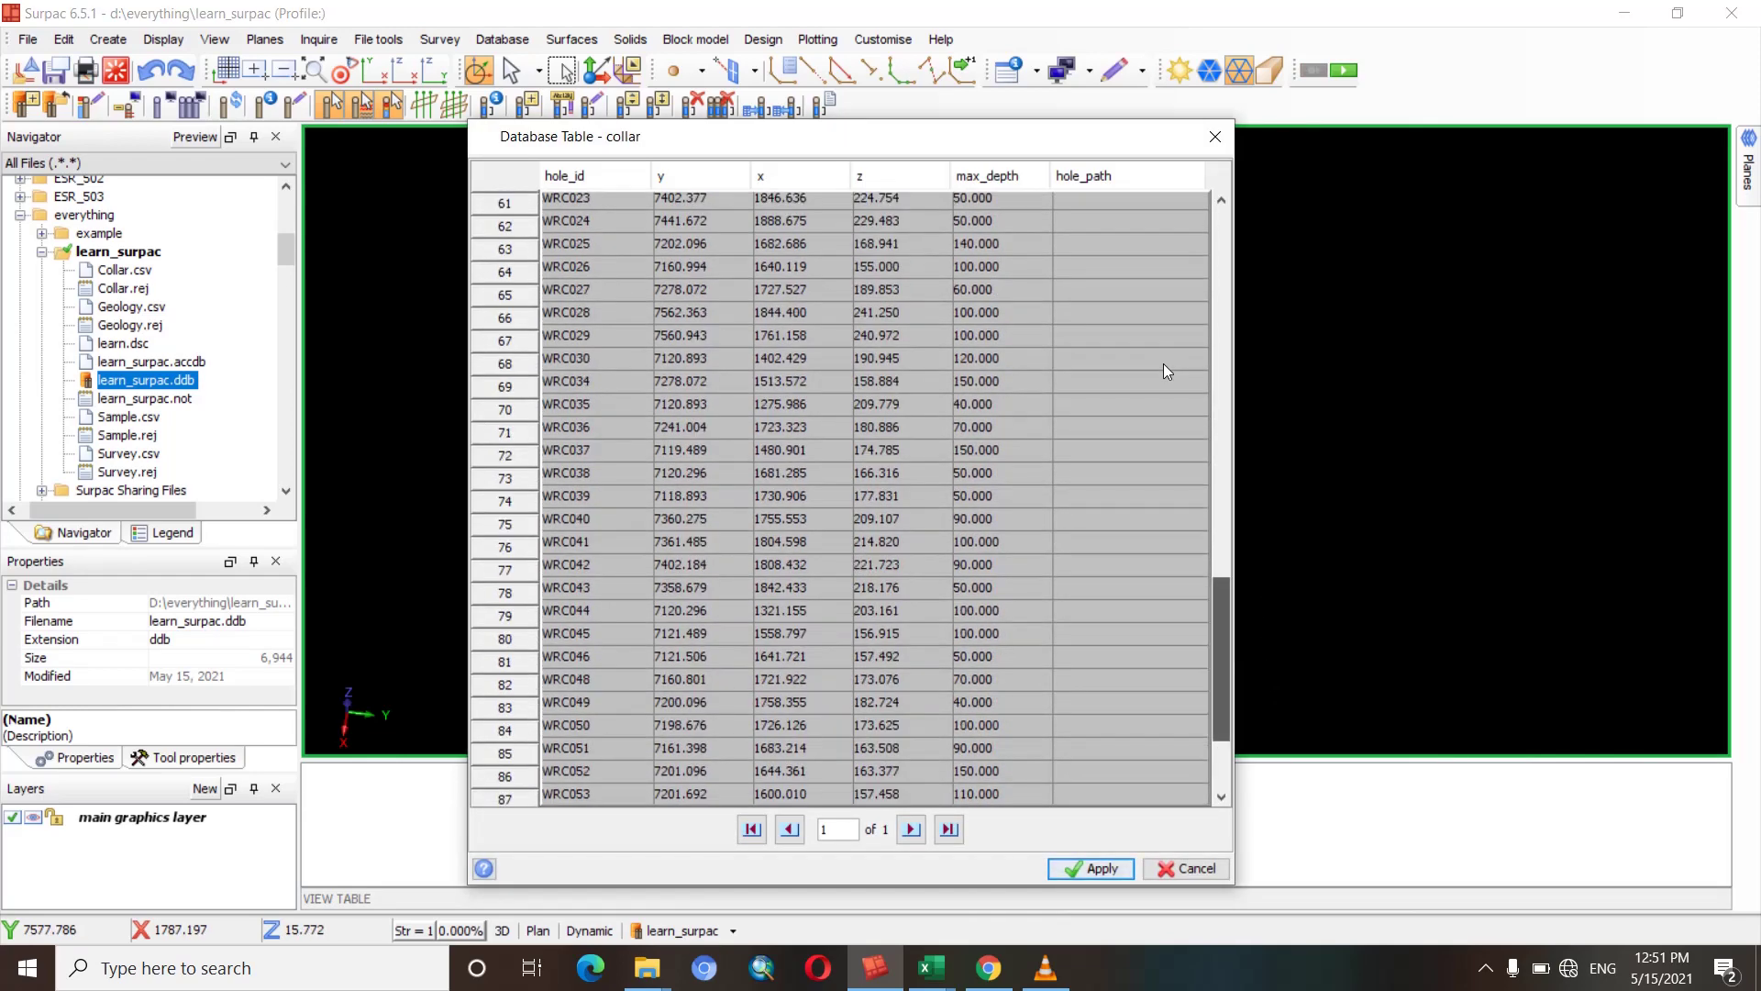
pyautogui.scroll(8, 1163, 363)
pyautogui.scroll(6, 1192, 413)
pyautogui.scroll(-20, 1256, 470)
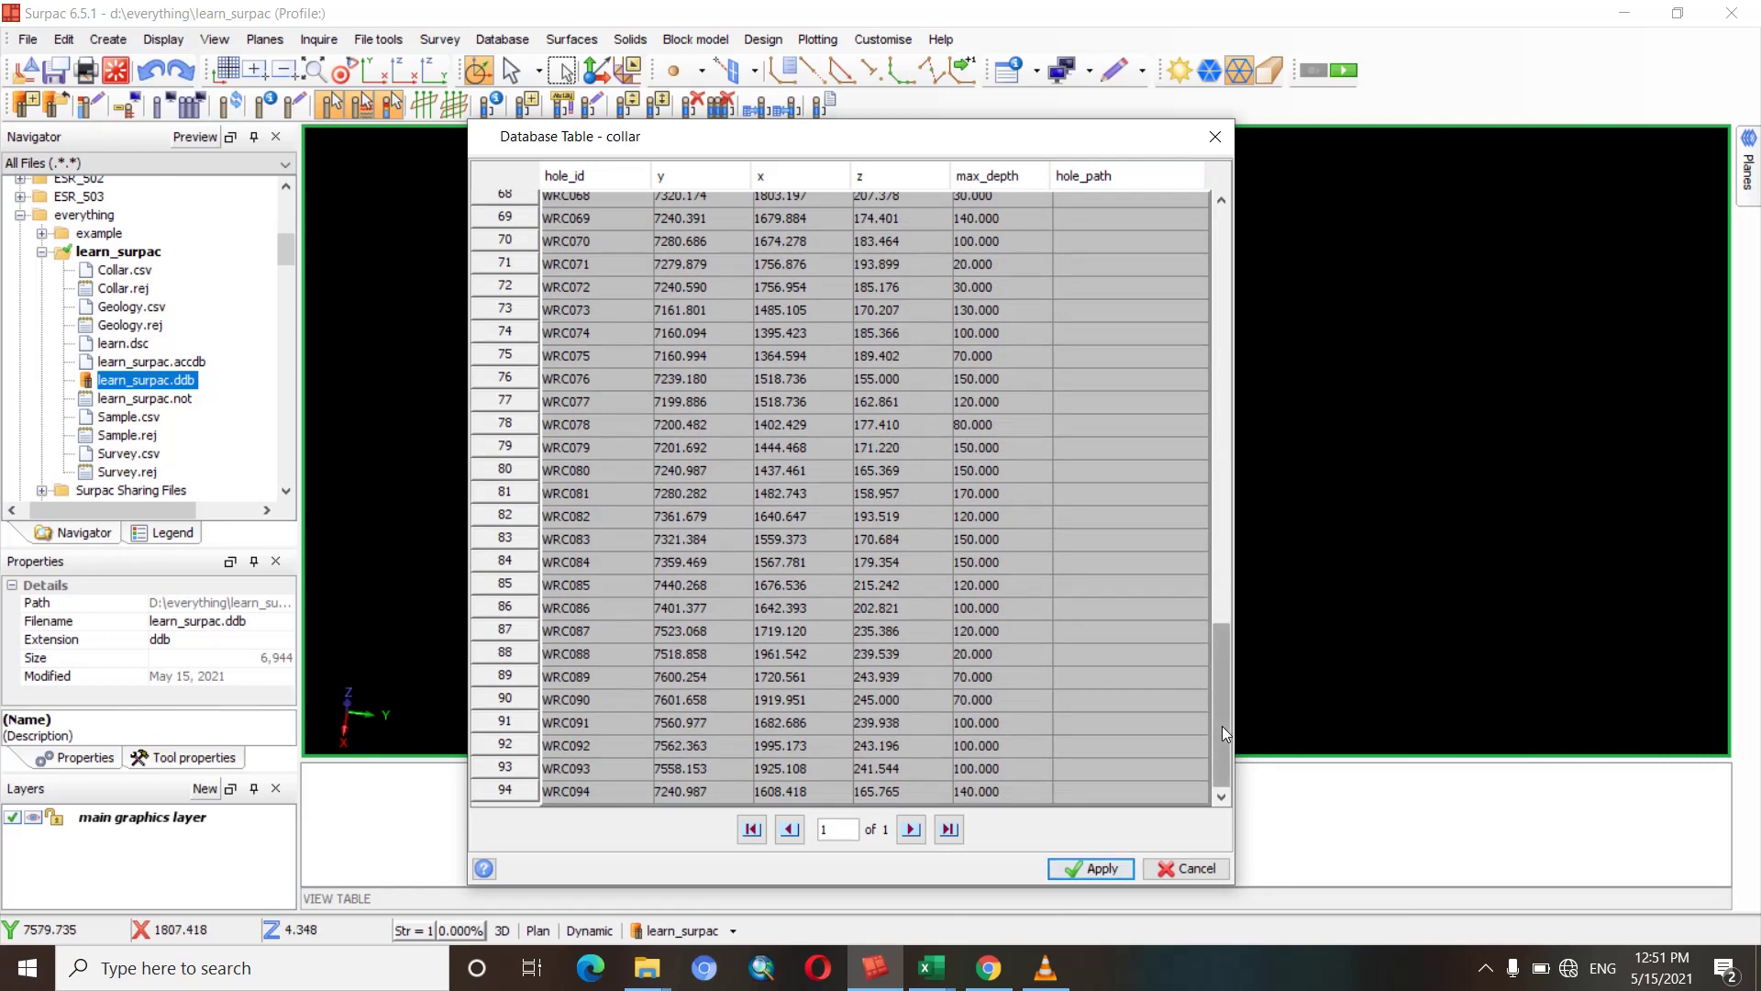
pyautogui.click(1092, 867)
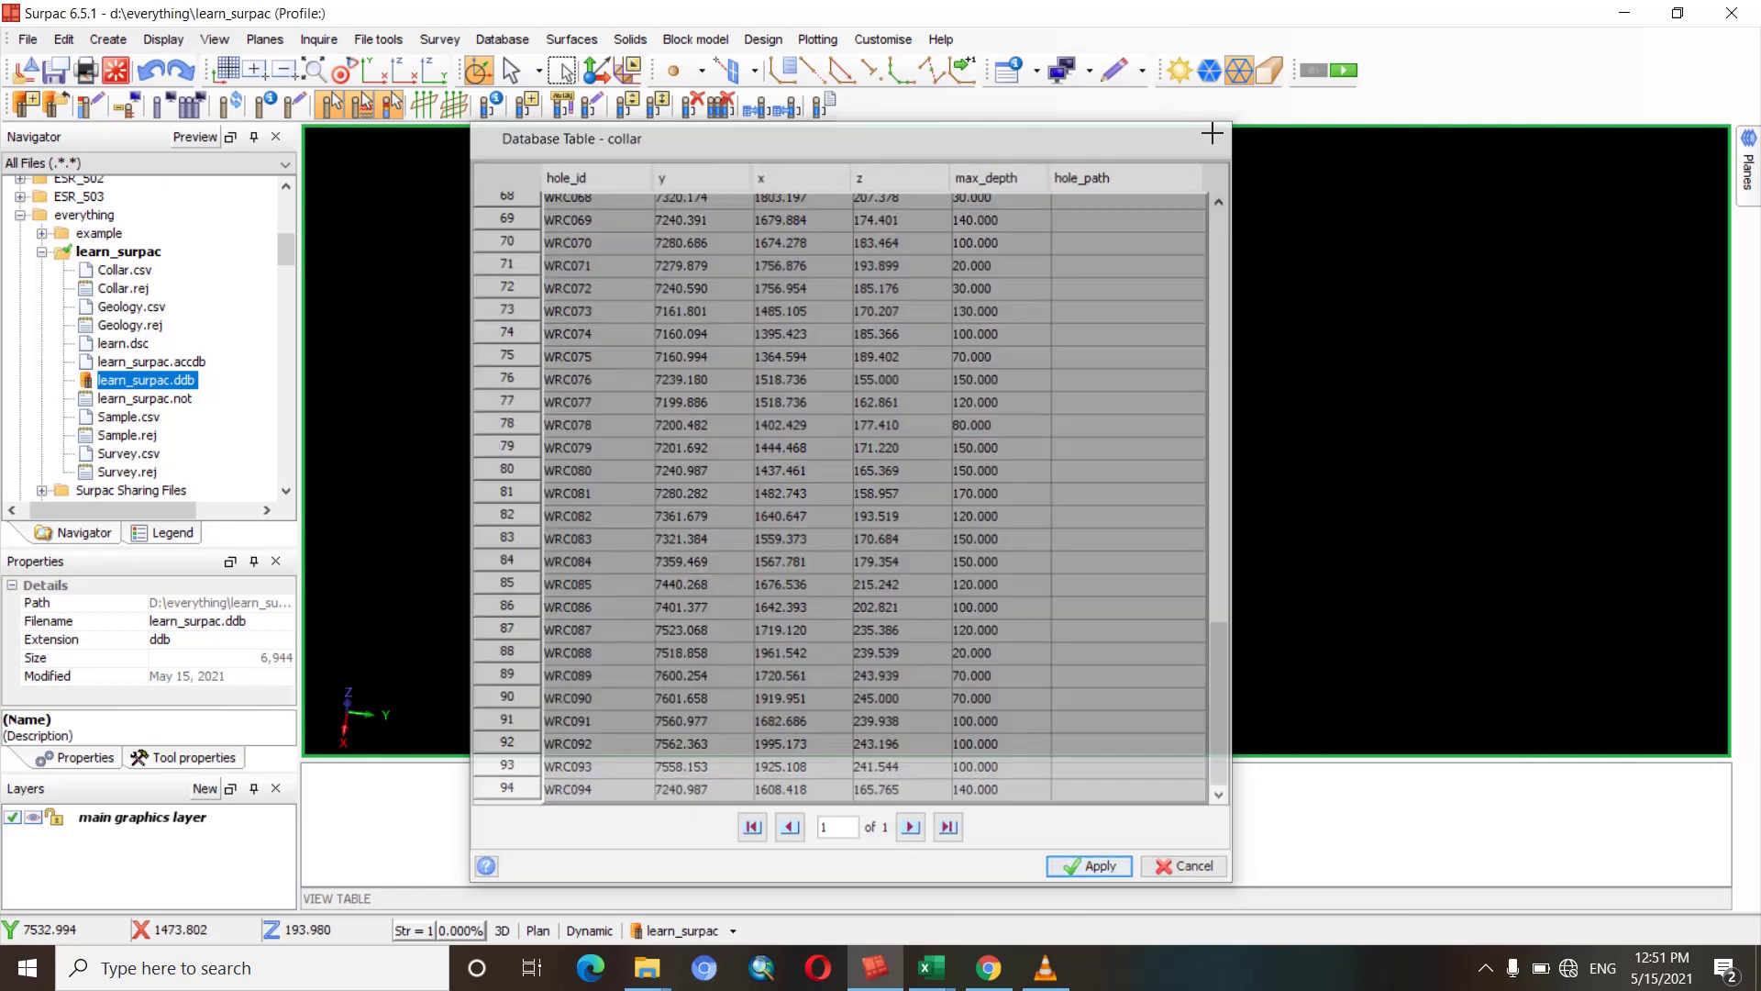
pyautogui.click(503, 48)
pyautogui.moveTo(523, 89)
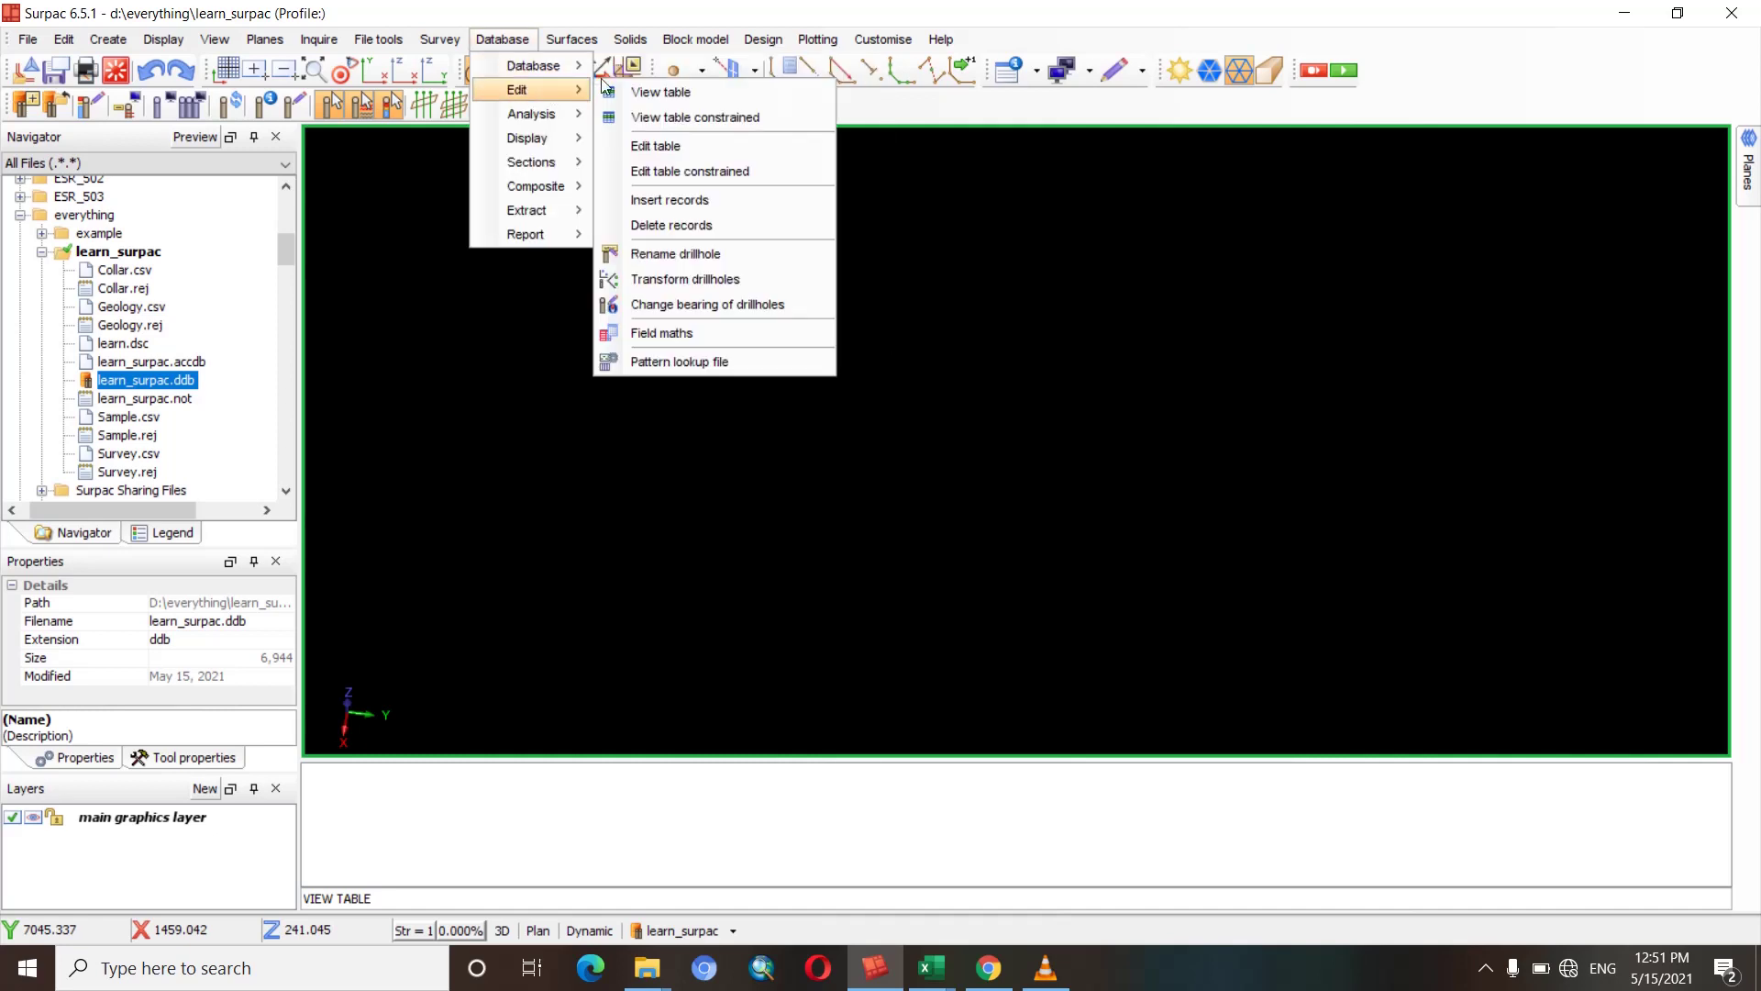
# View the geology table with all records and no constraints.
pyautogui.click(653, 95)
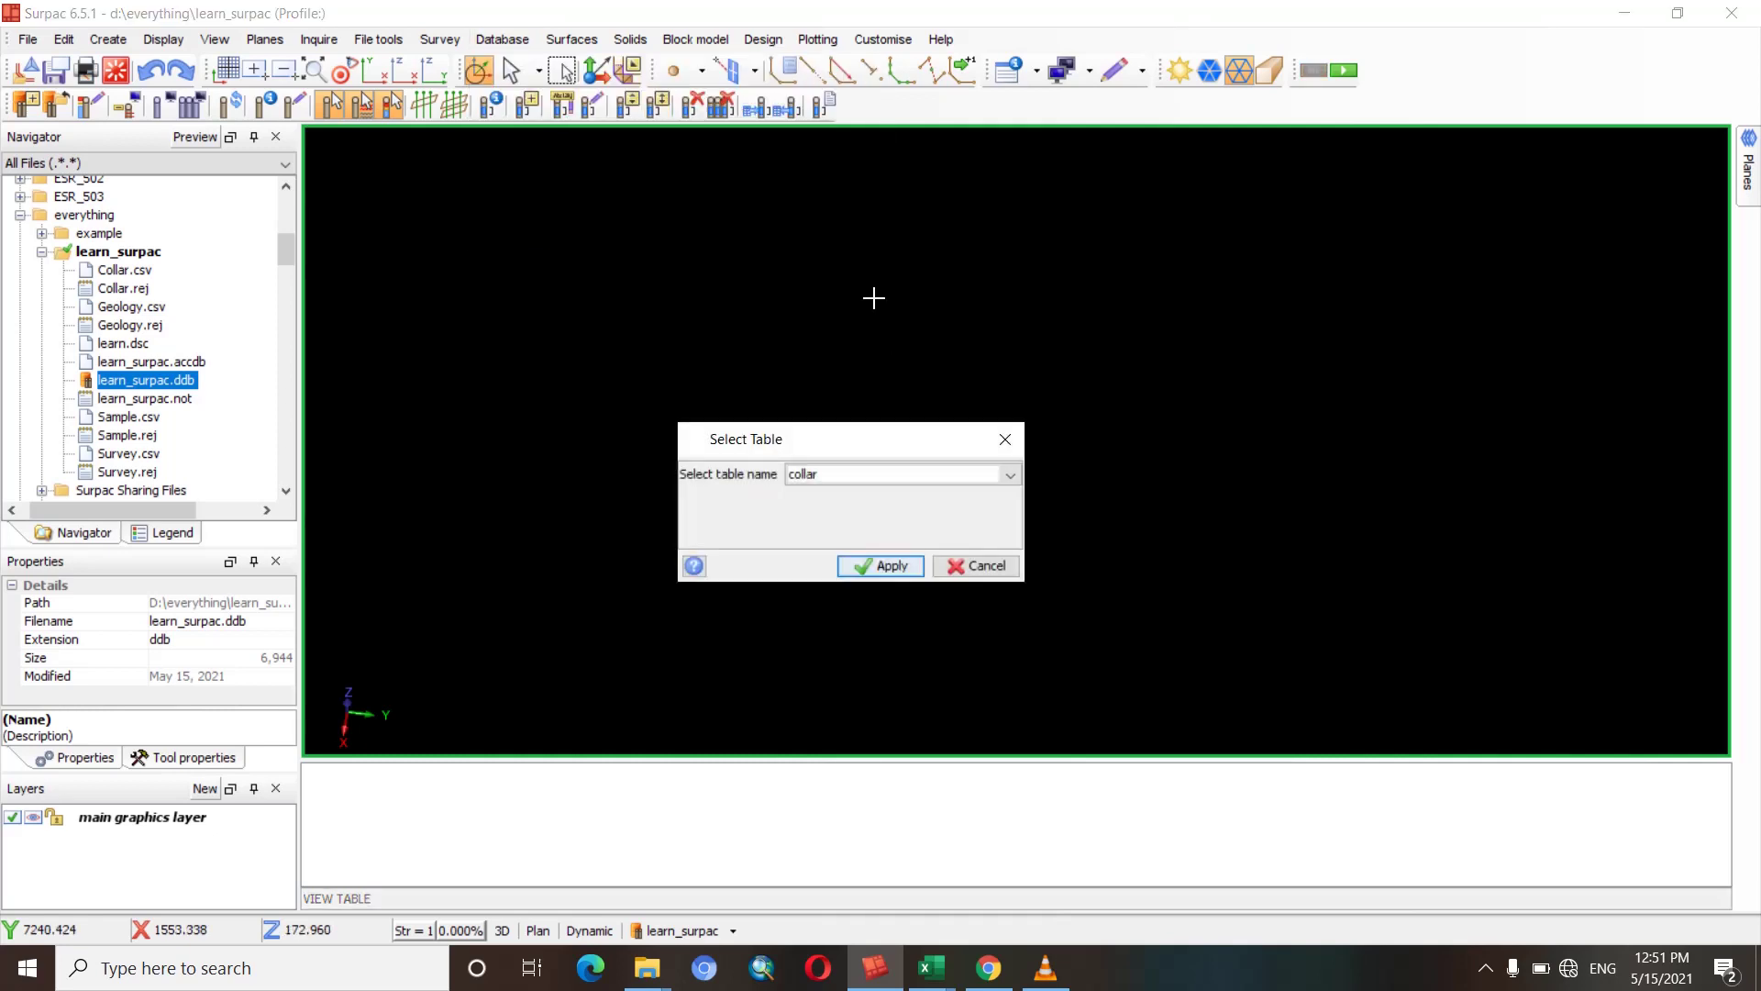
pyautogui.click(1011, 475)
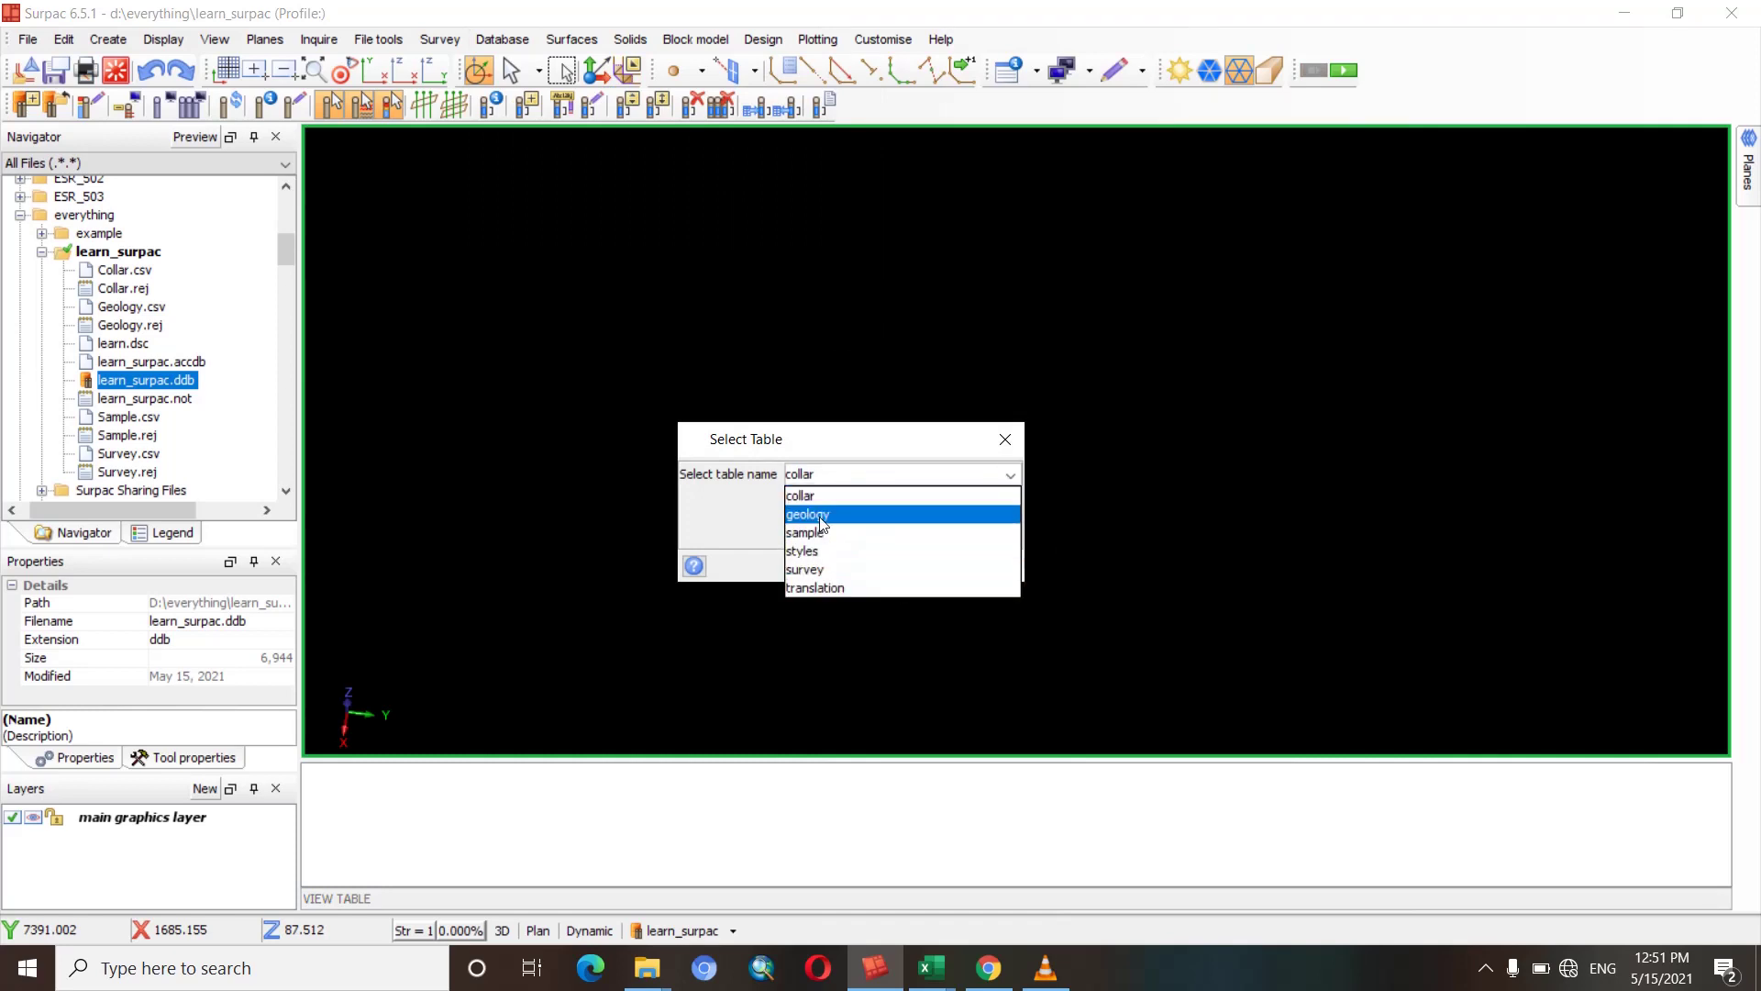
pyautogui.click(822, 525)
pyautogui.click(878, 561)
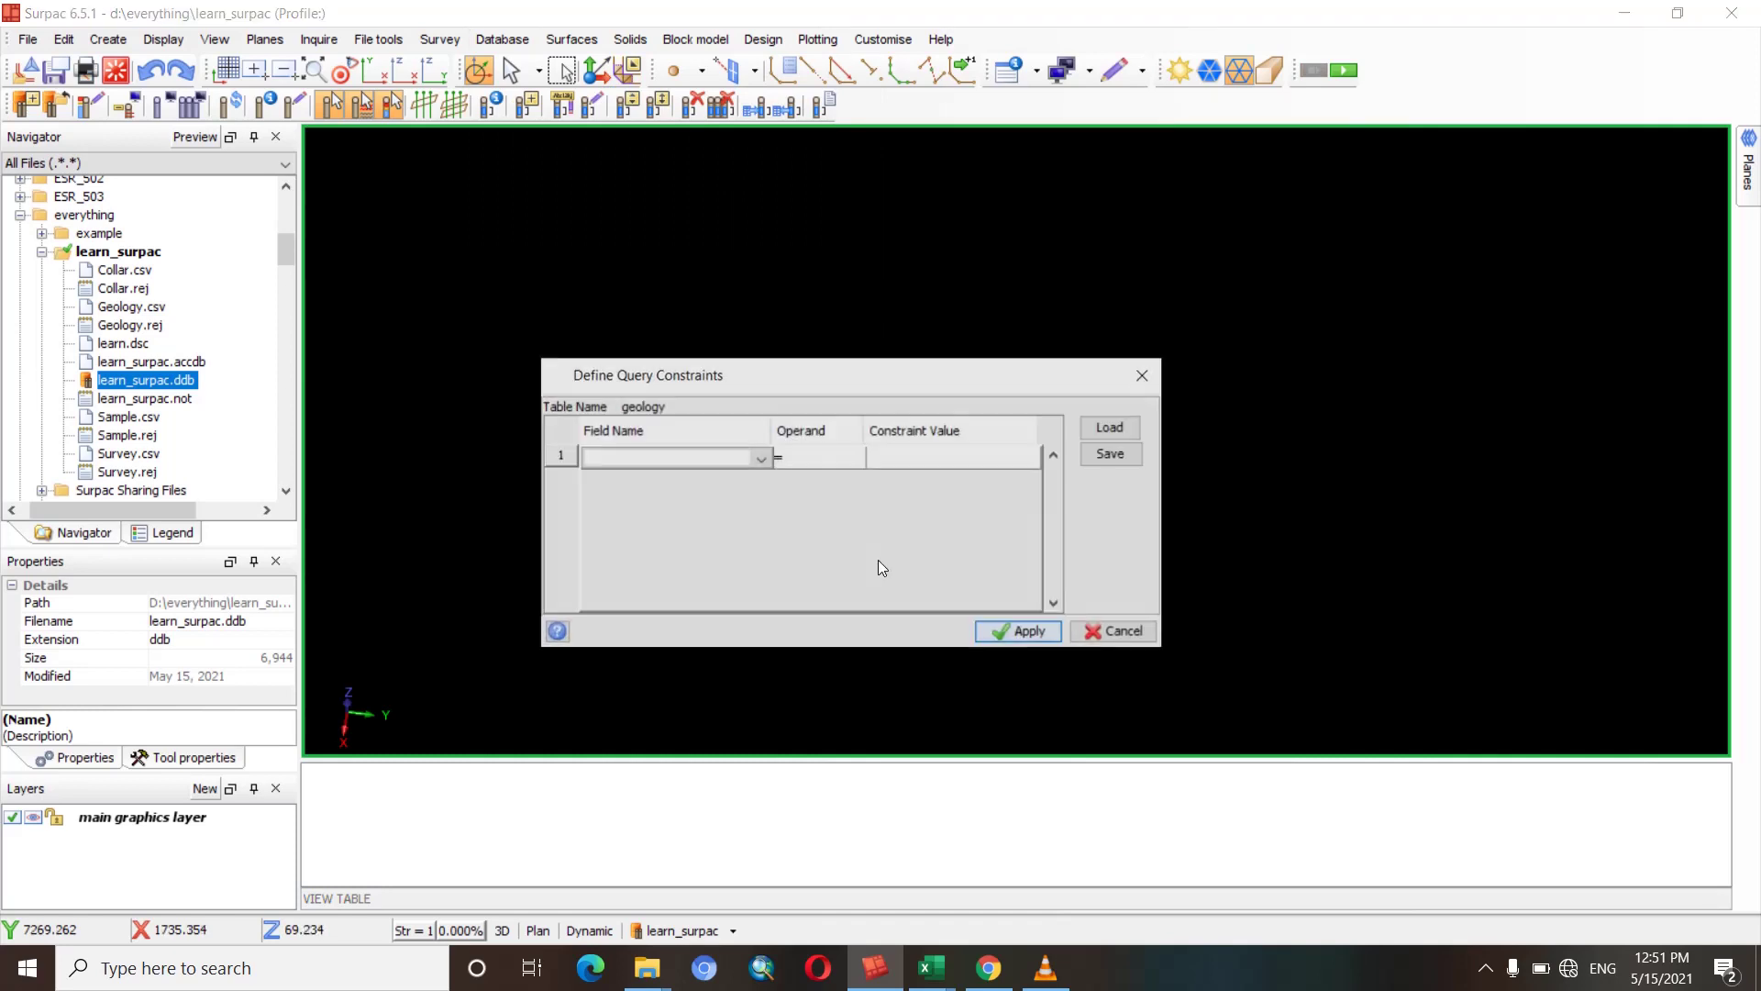
pyautogui.click(1010, 631)
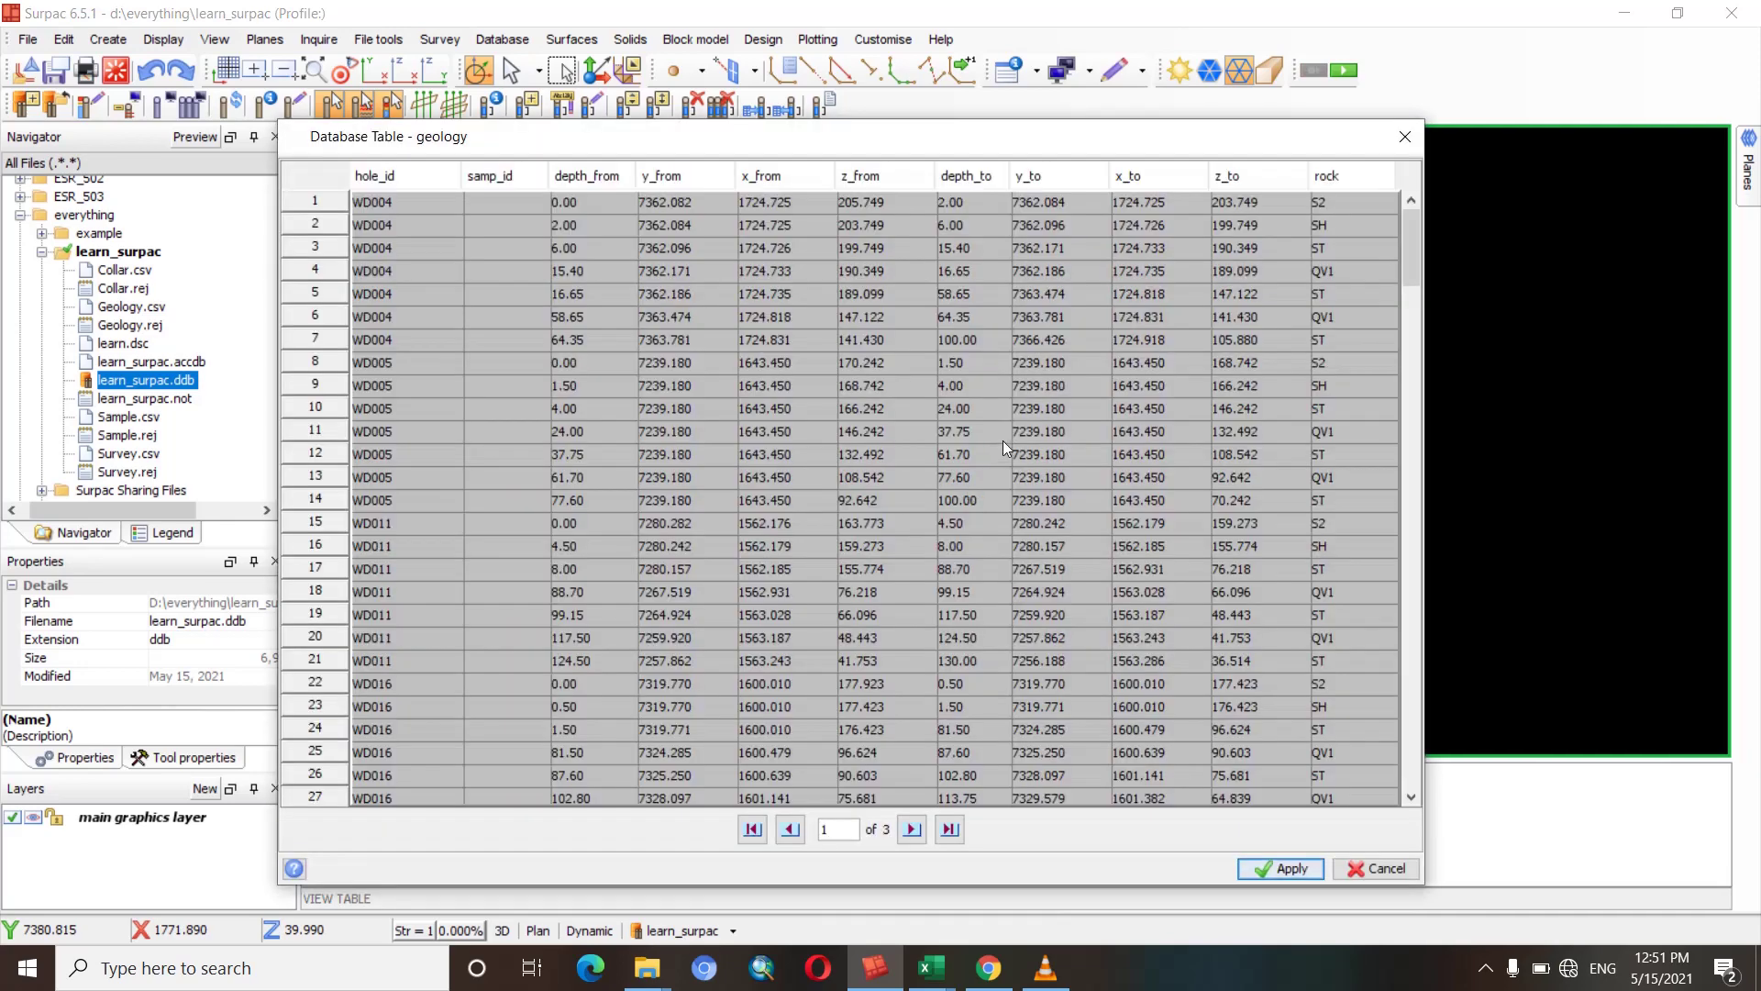
# Scroll and page through the 453 geology intervals to page 3, then close the table.
pyautogui.scroll(-1, 1049, 459)
pyautogui.scroll(-6, 1053, 464)
pyautogui.scroll(-11, 1062, 501)
pyautogui.scroll(-9, 1161, 486)
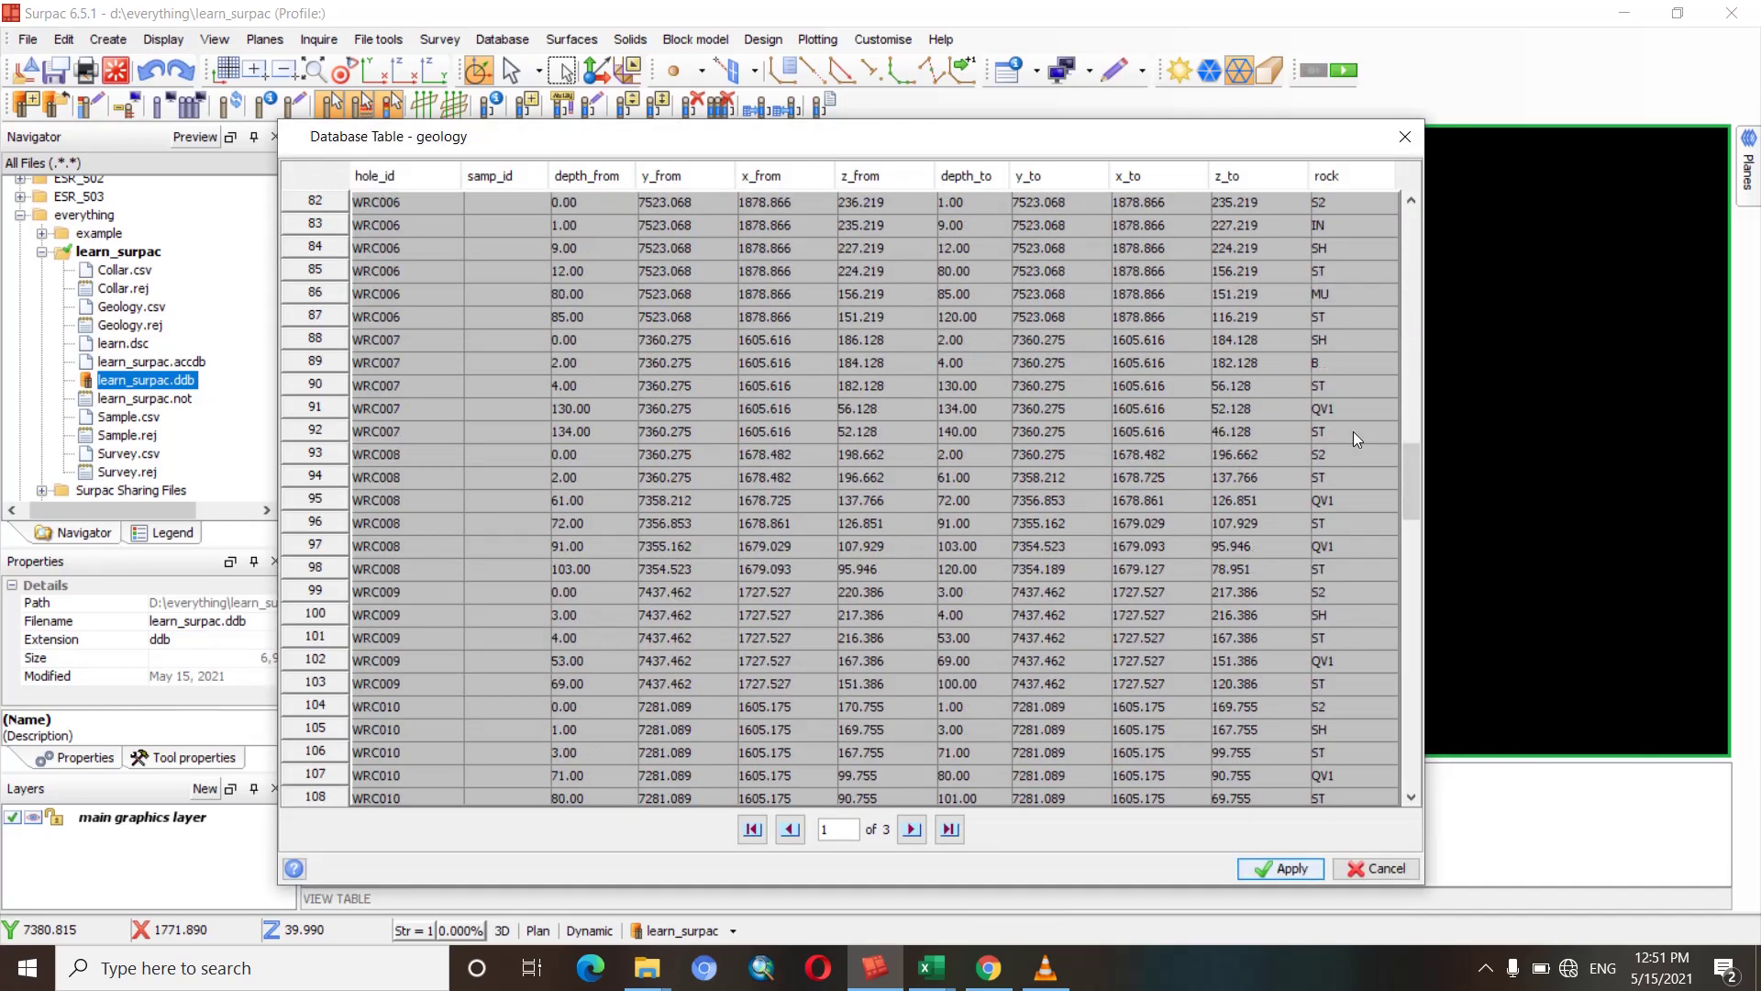
pyautogui.moveTo(1411, 475); pyautogui.dragTo(1405, 772)
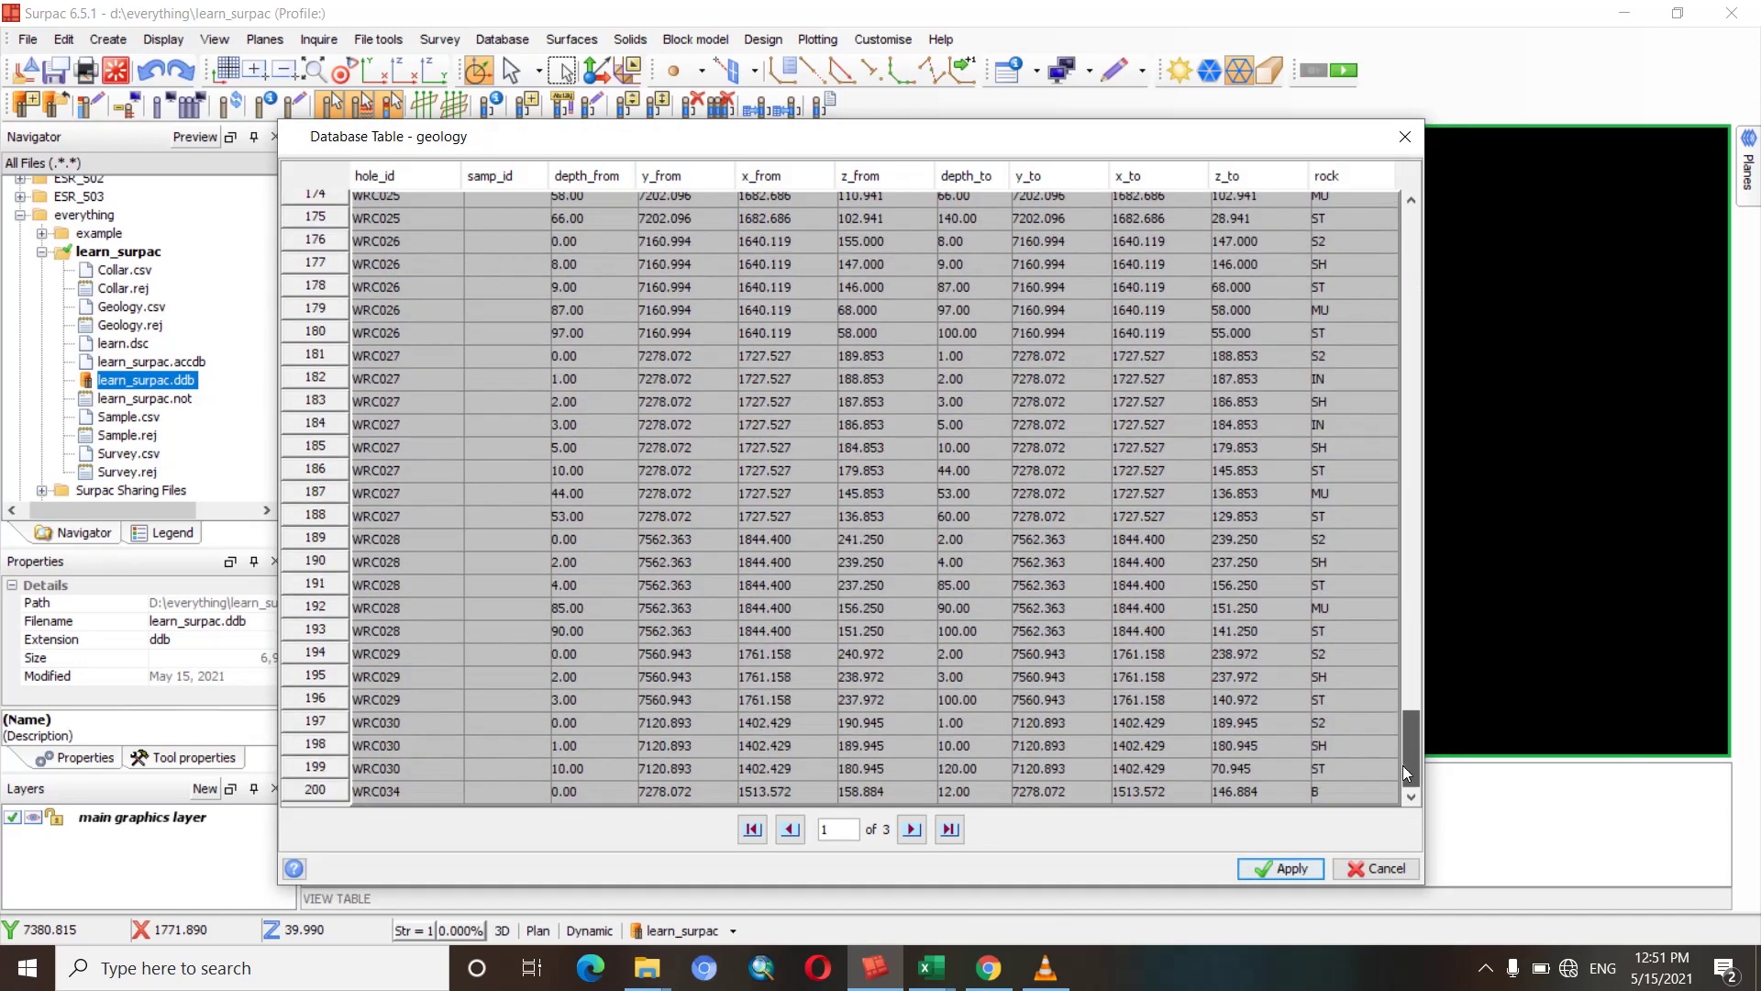
pyautogui.click(911, 830)
pyautogui.click(912, 833)
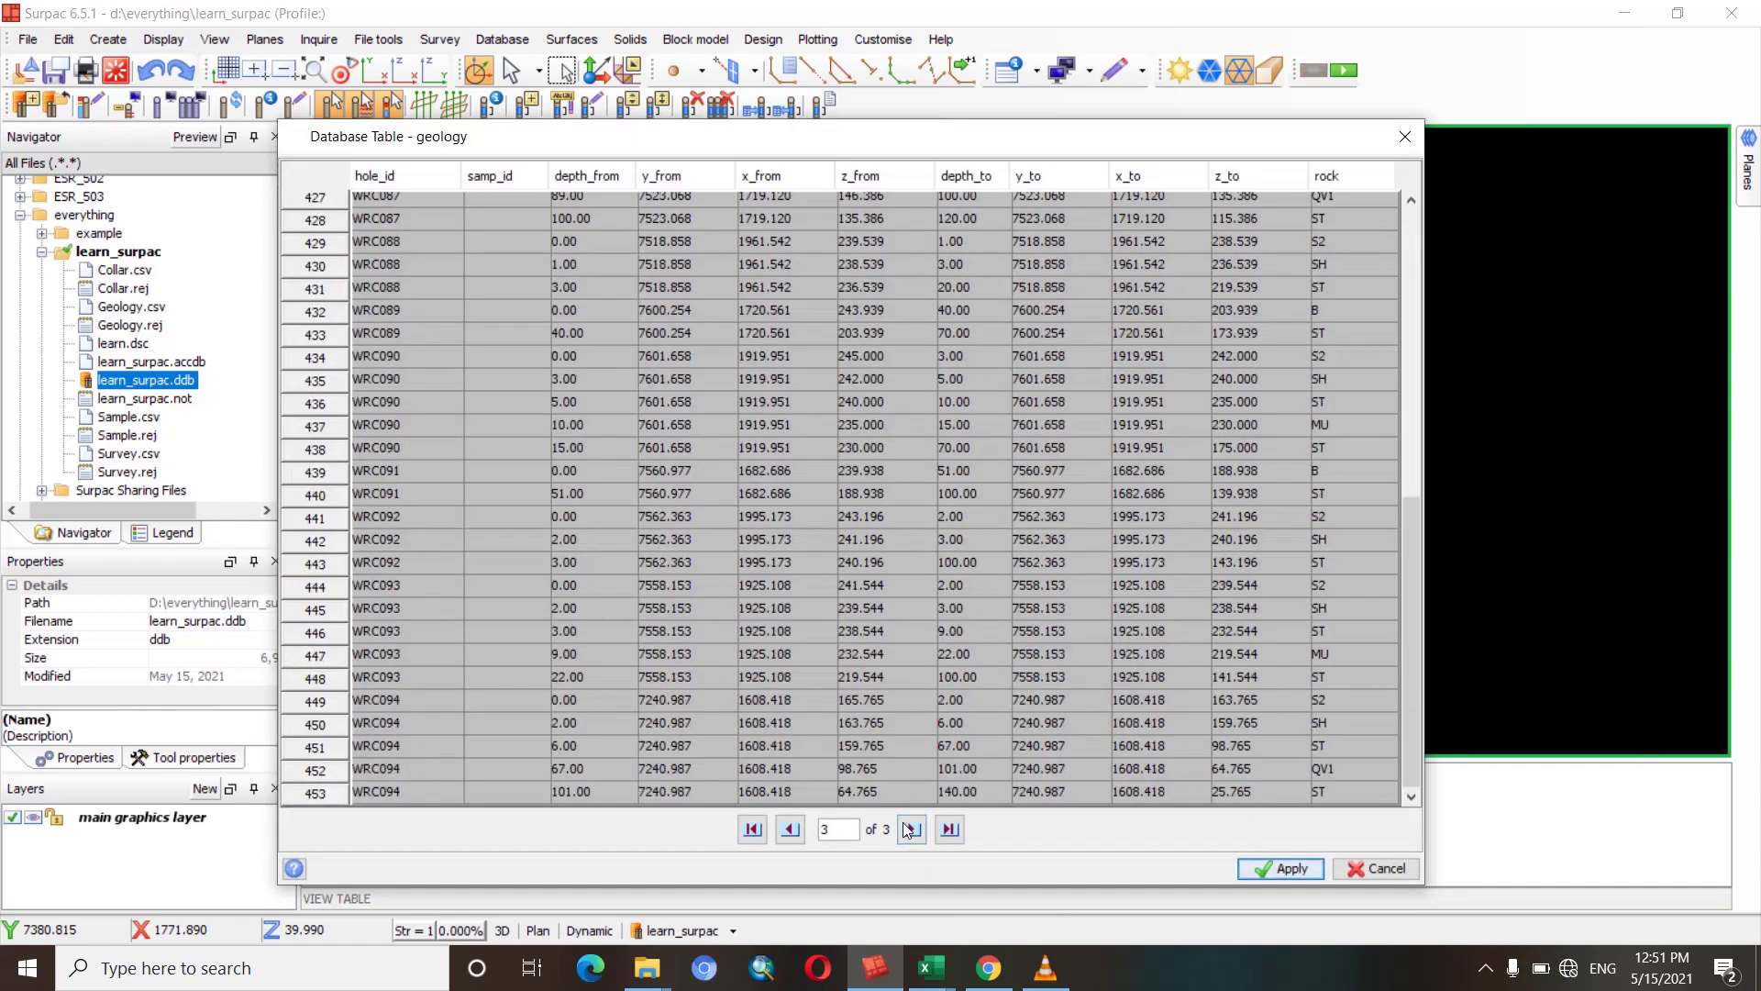
pyautogui.click(1378, 870)
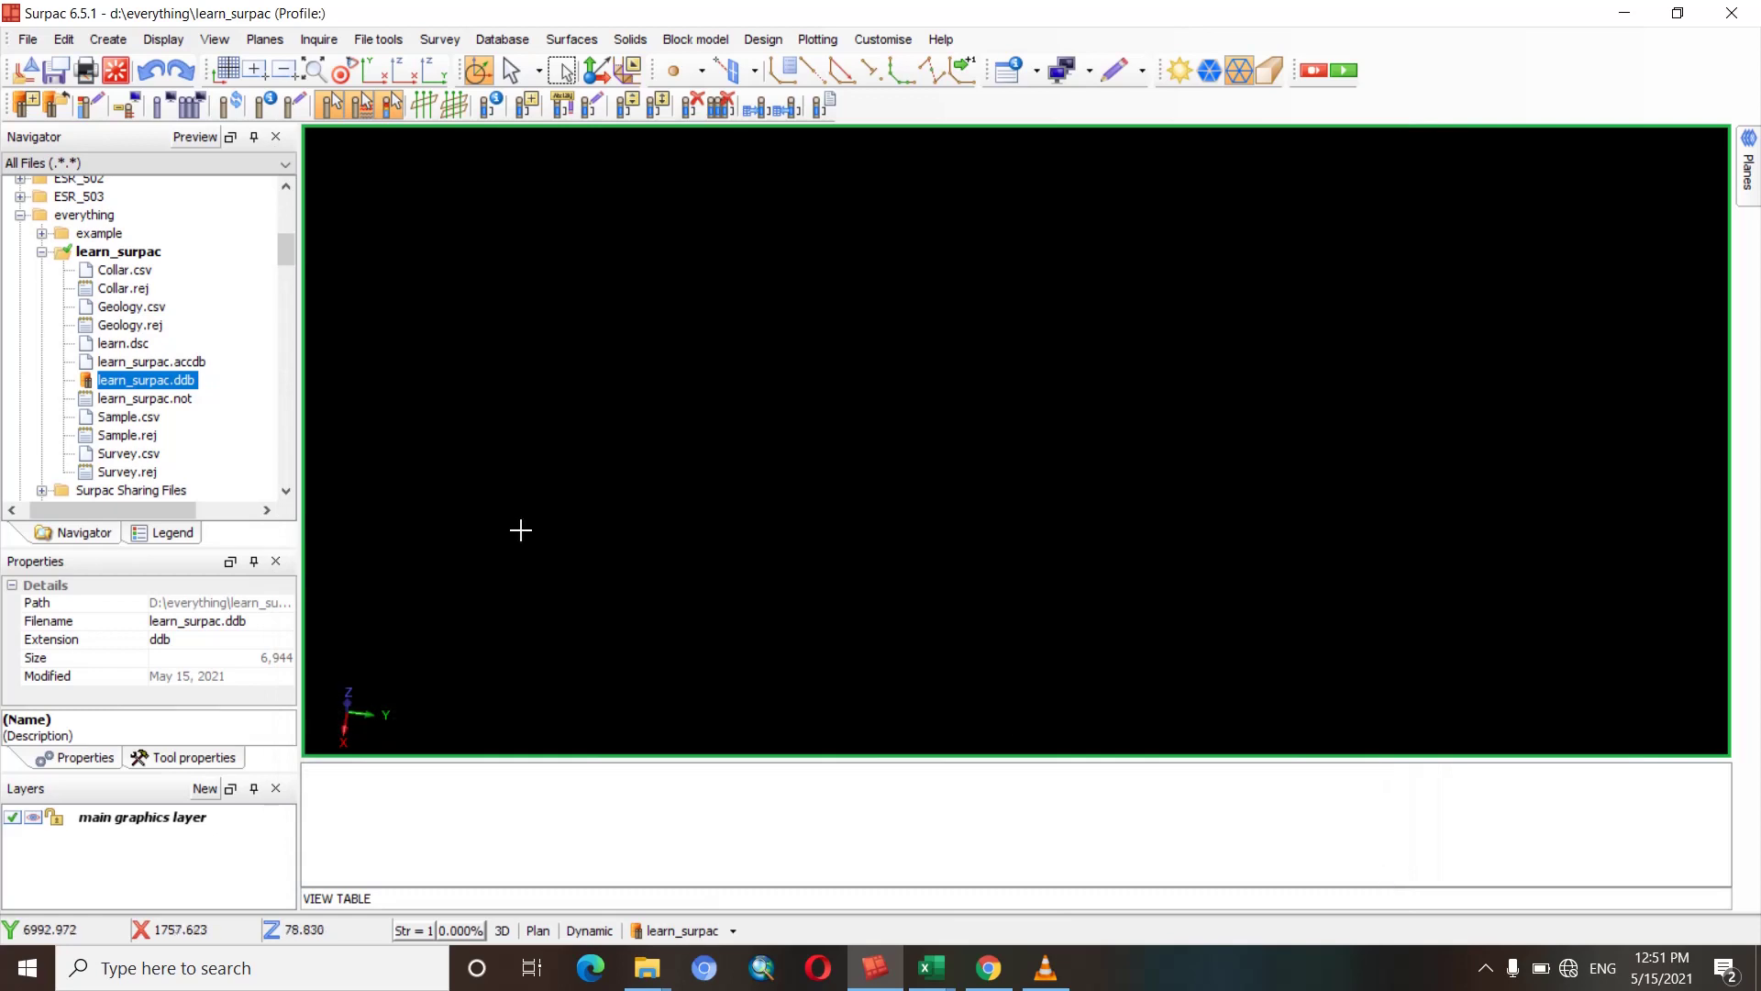
# Start a constrained view of the collar table, keeping all fields in the template.
pyautogui.click(503, 46)
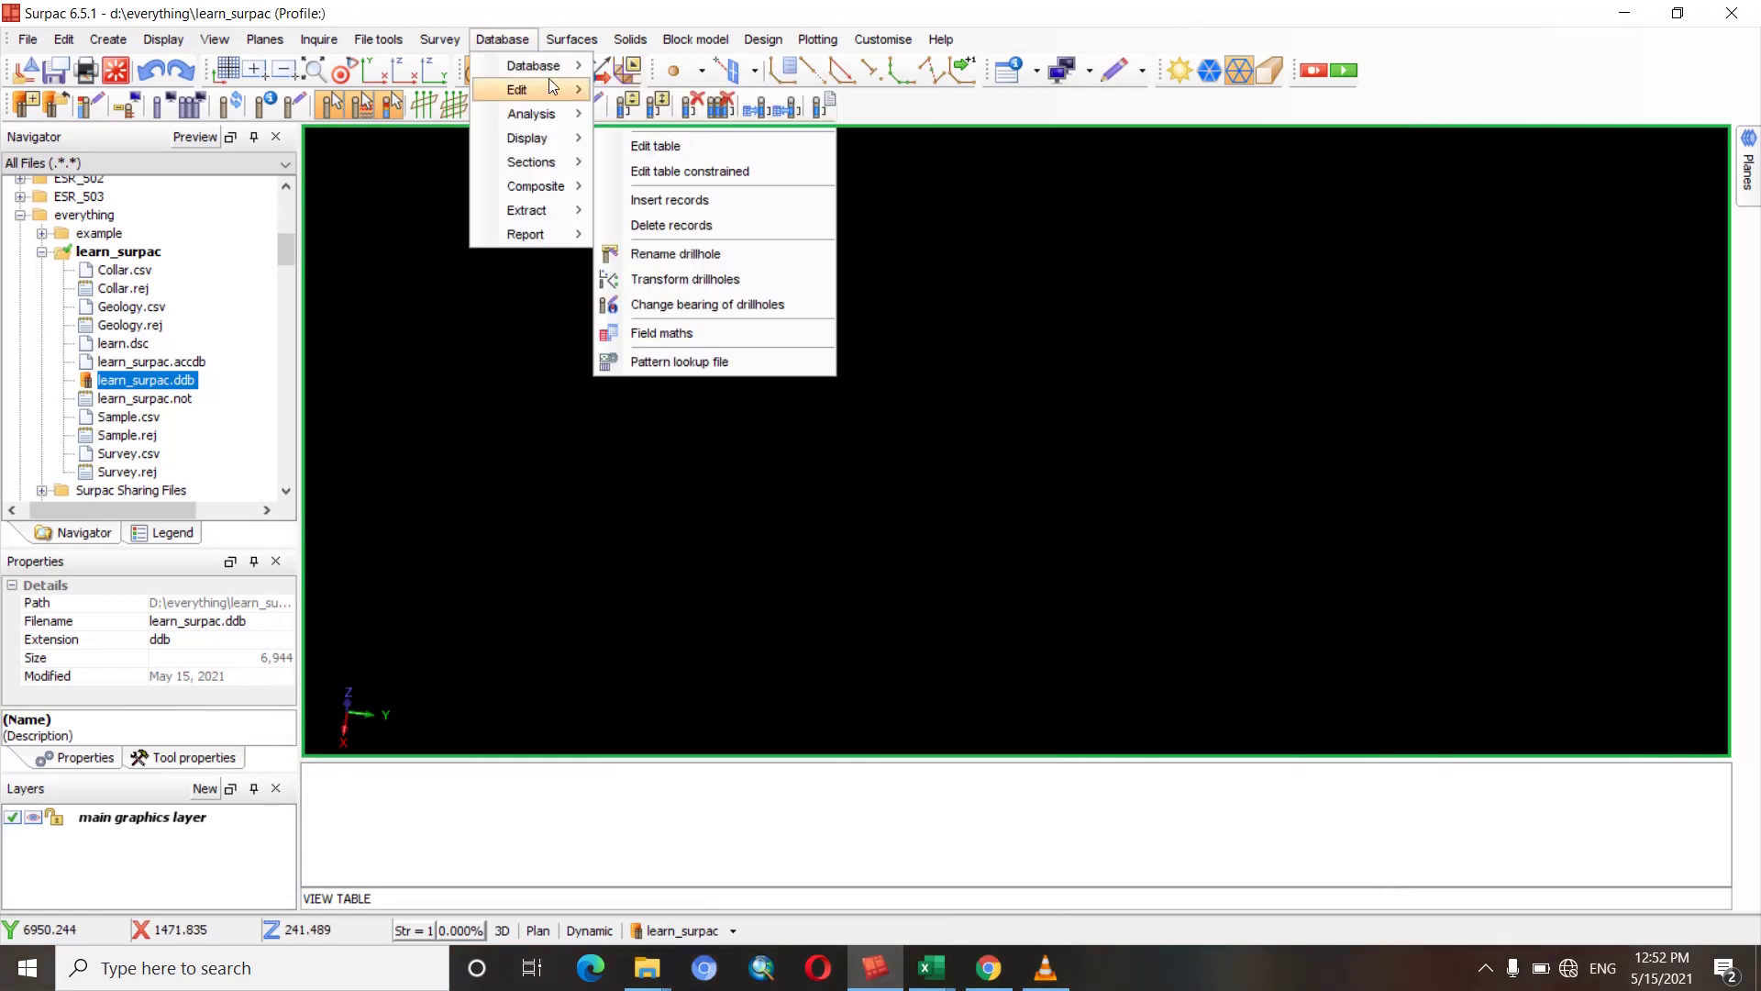
pyautogui.moveTo(518, 90)
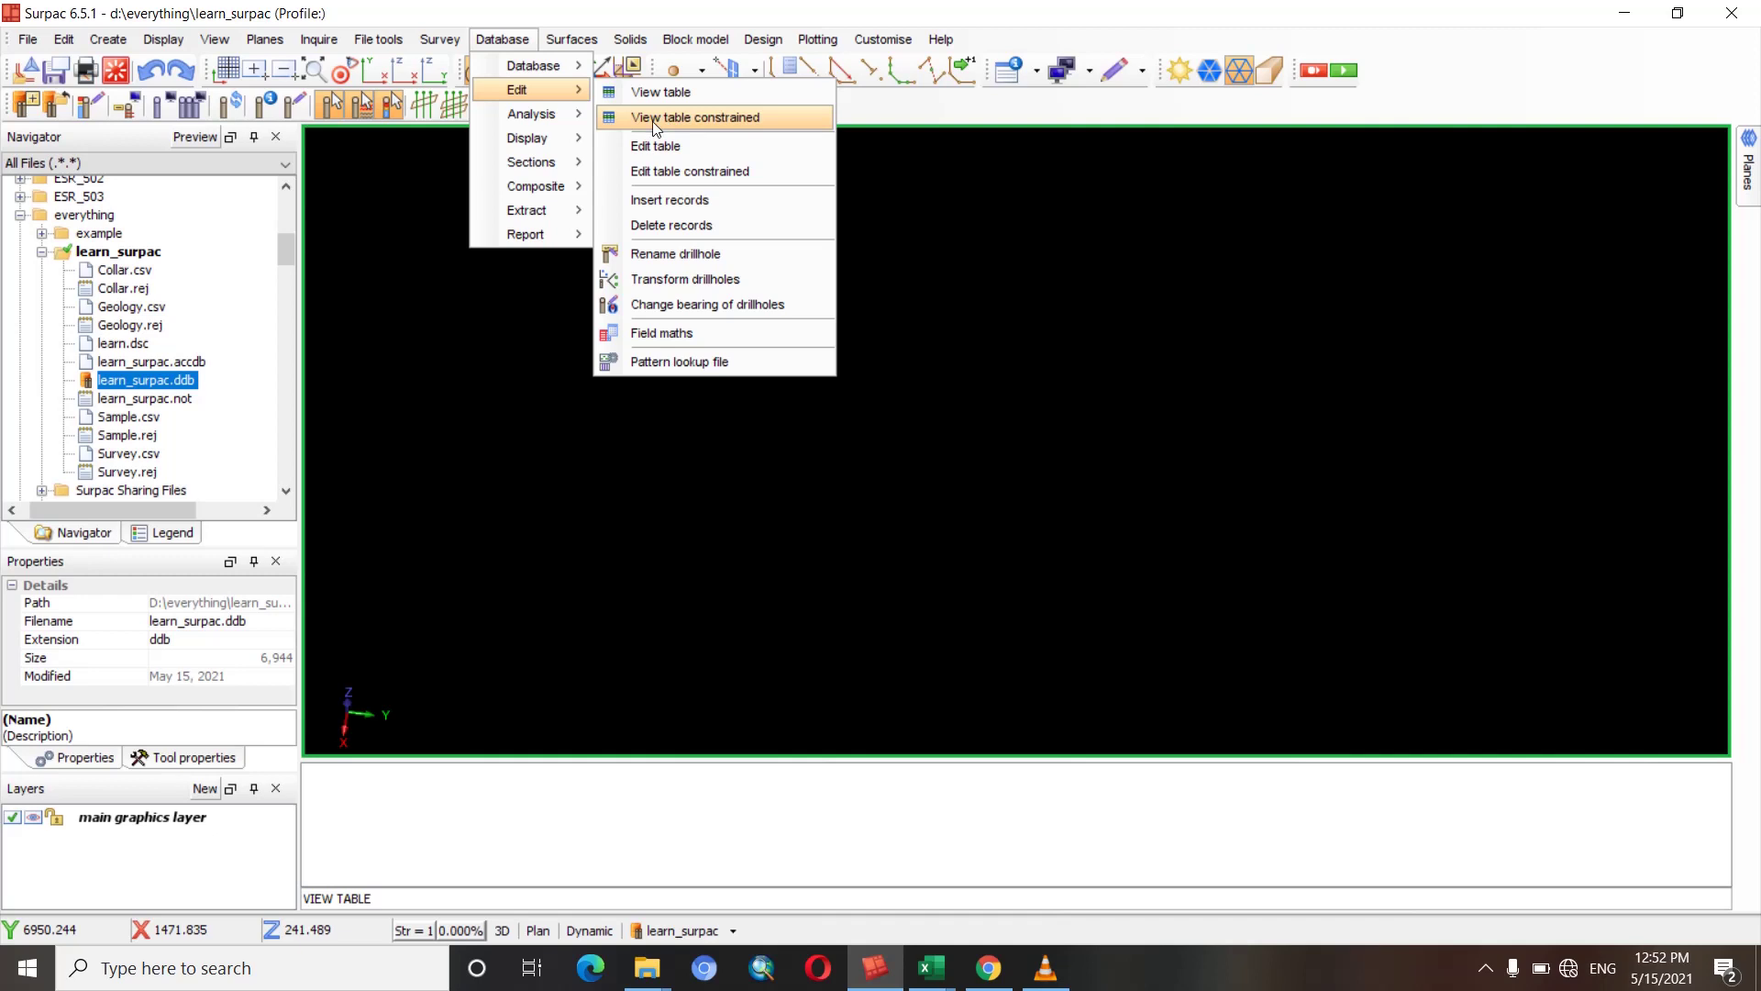
pyautogui.click(652, 121)
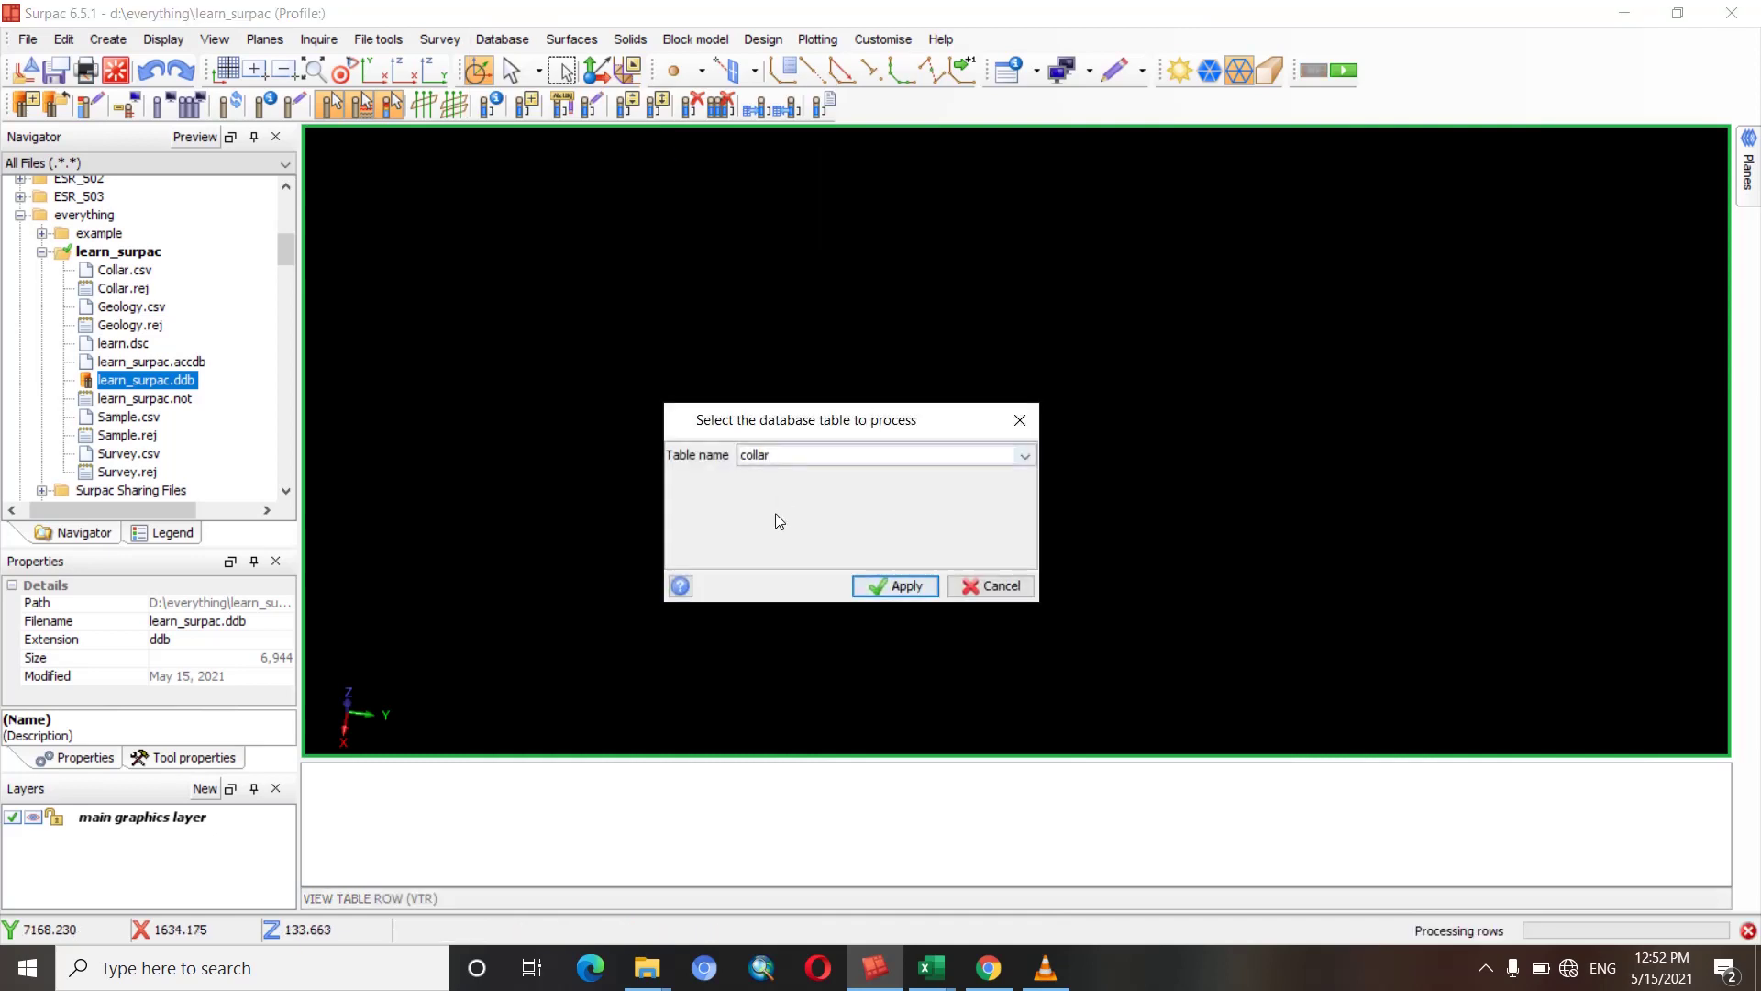
pyautogui.click(897, 588)
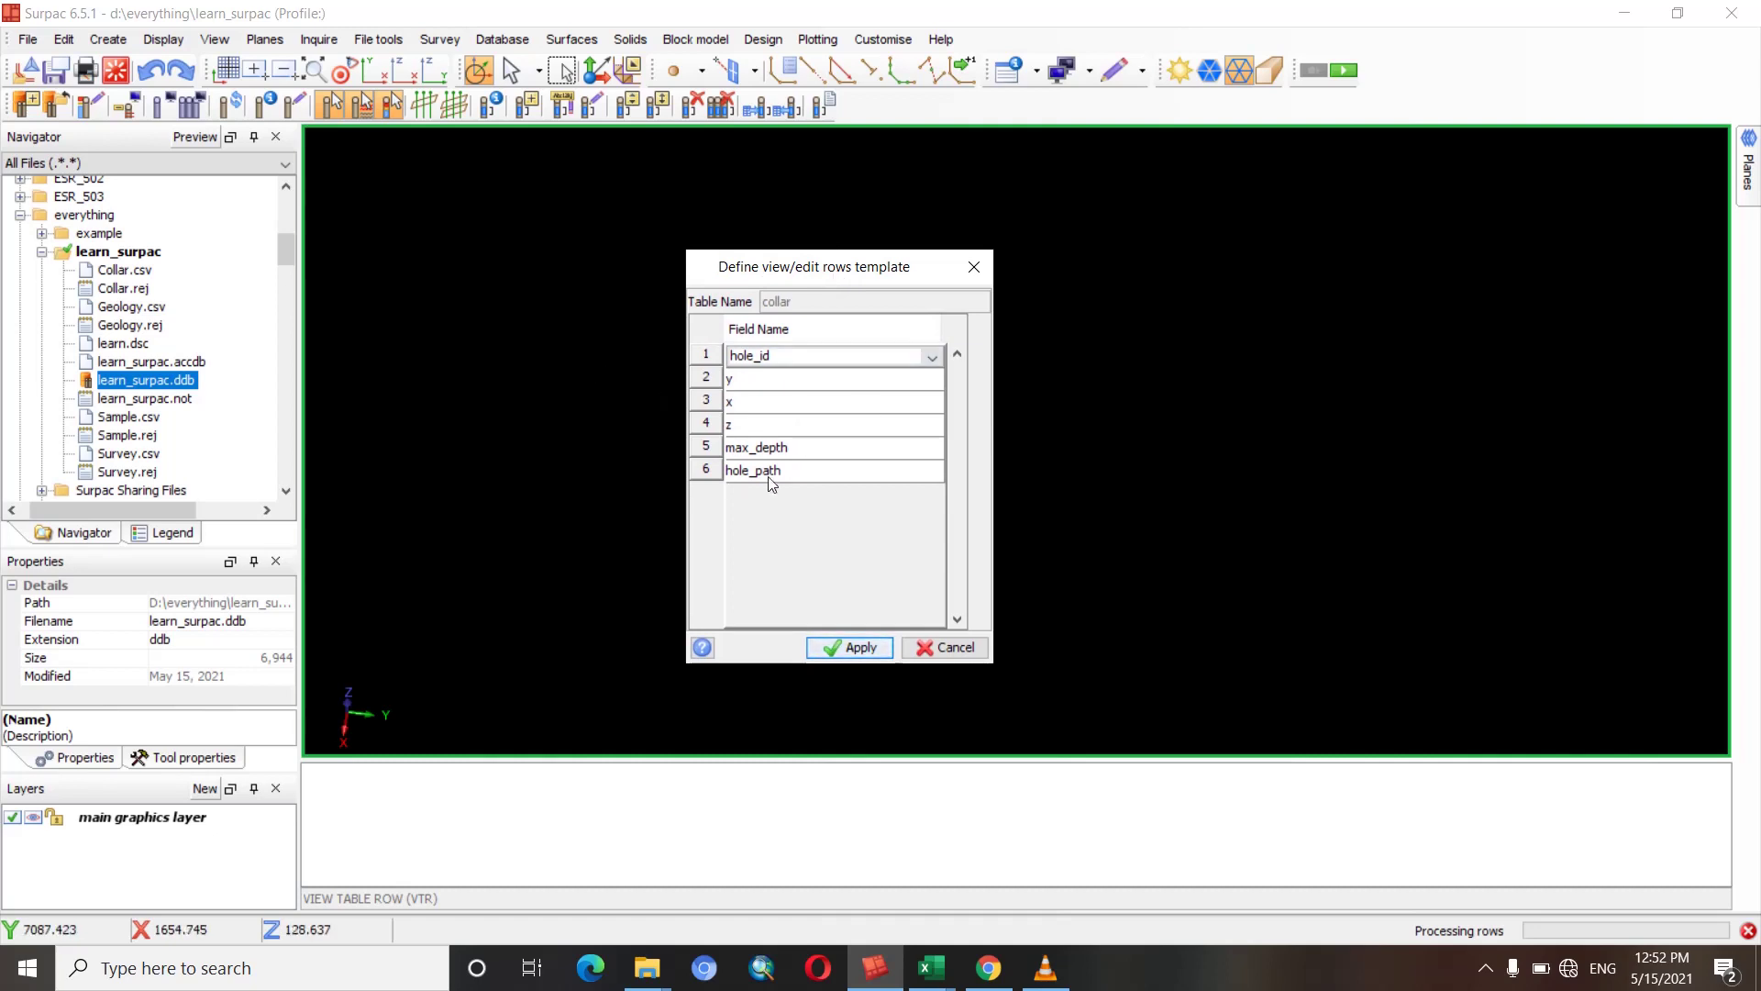
pyautogui.click(866, 645)
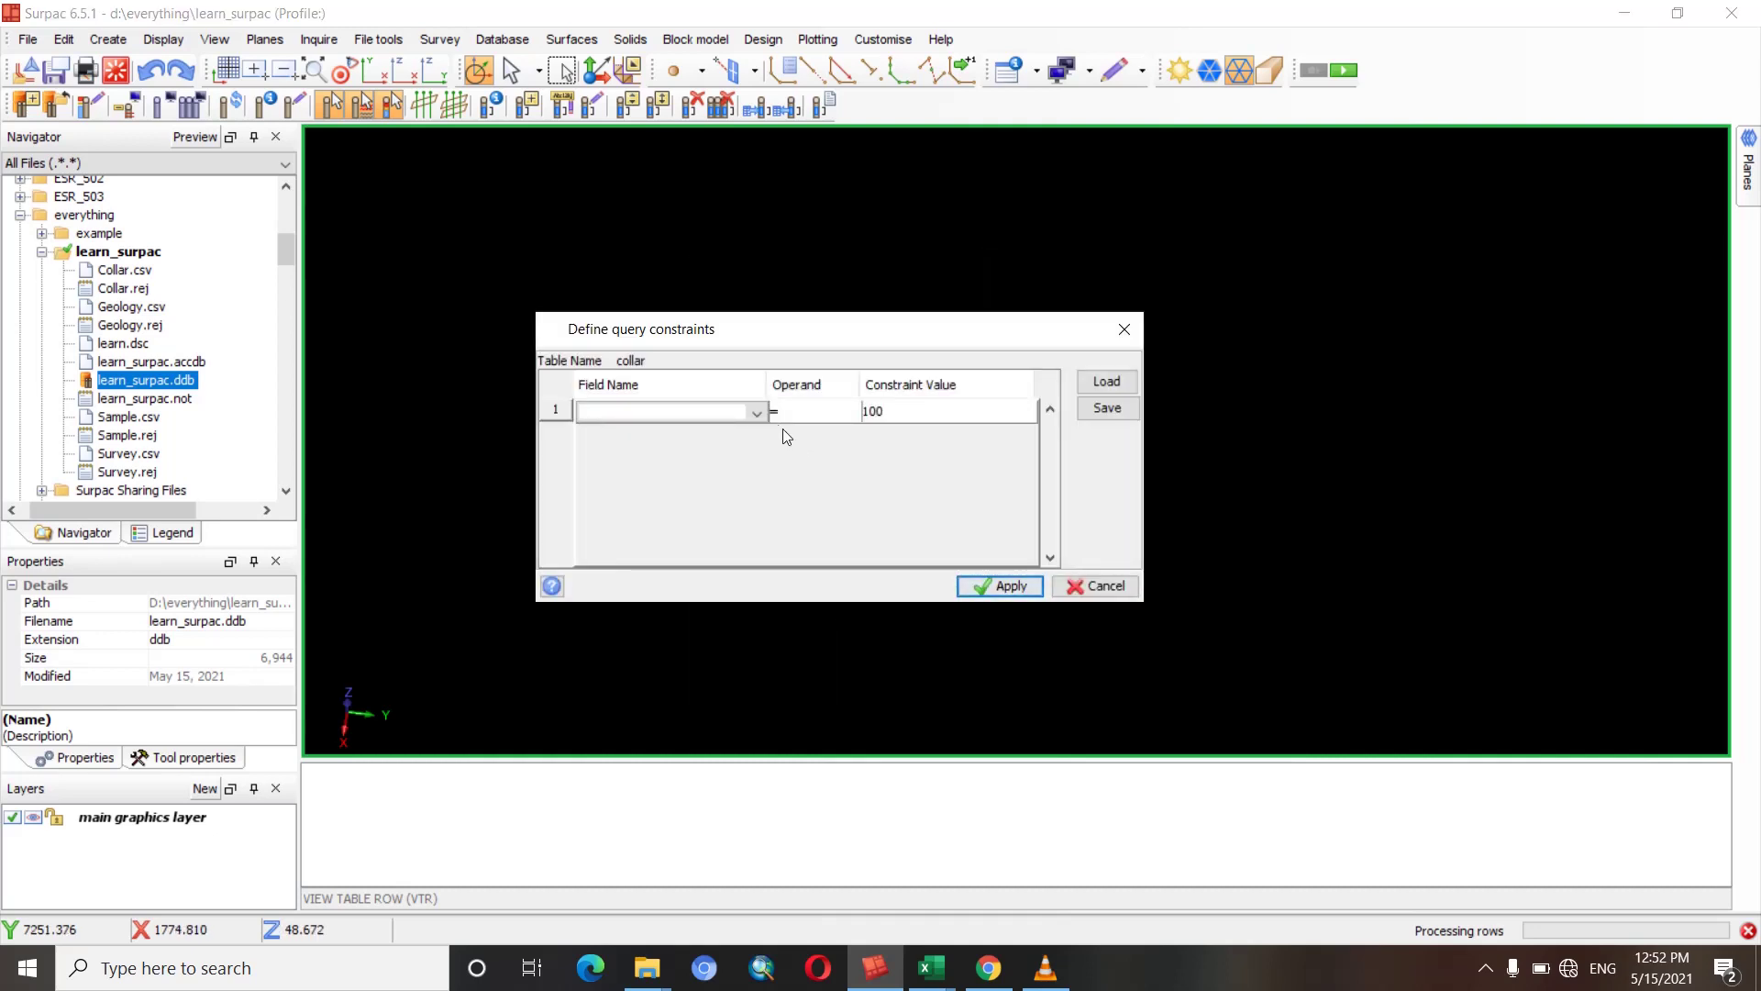
# Set the query constraint field to max_depth with the >= operand.
pyautogui.click(758, 413)
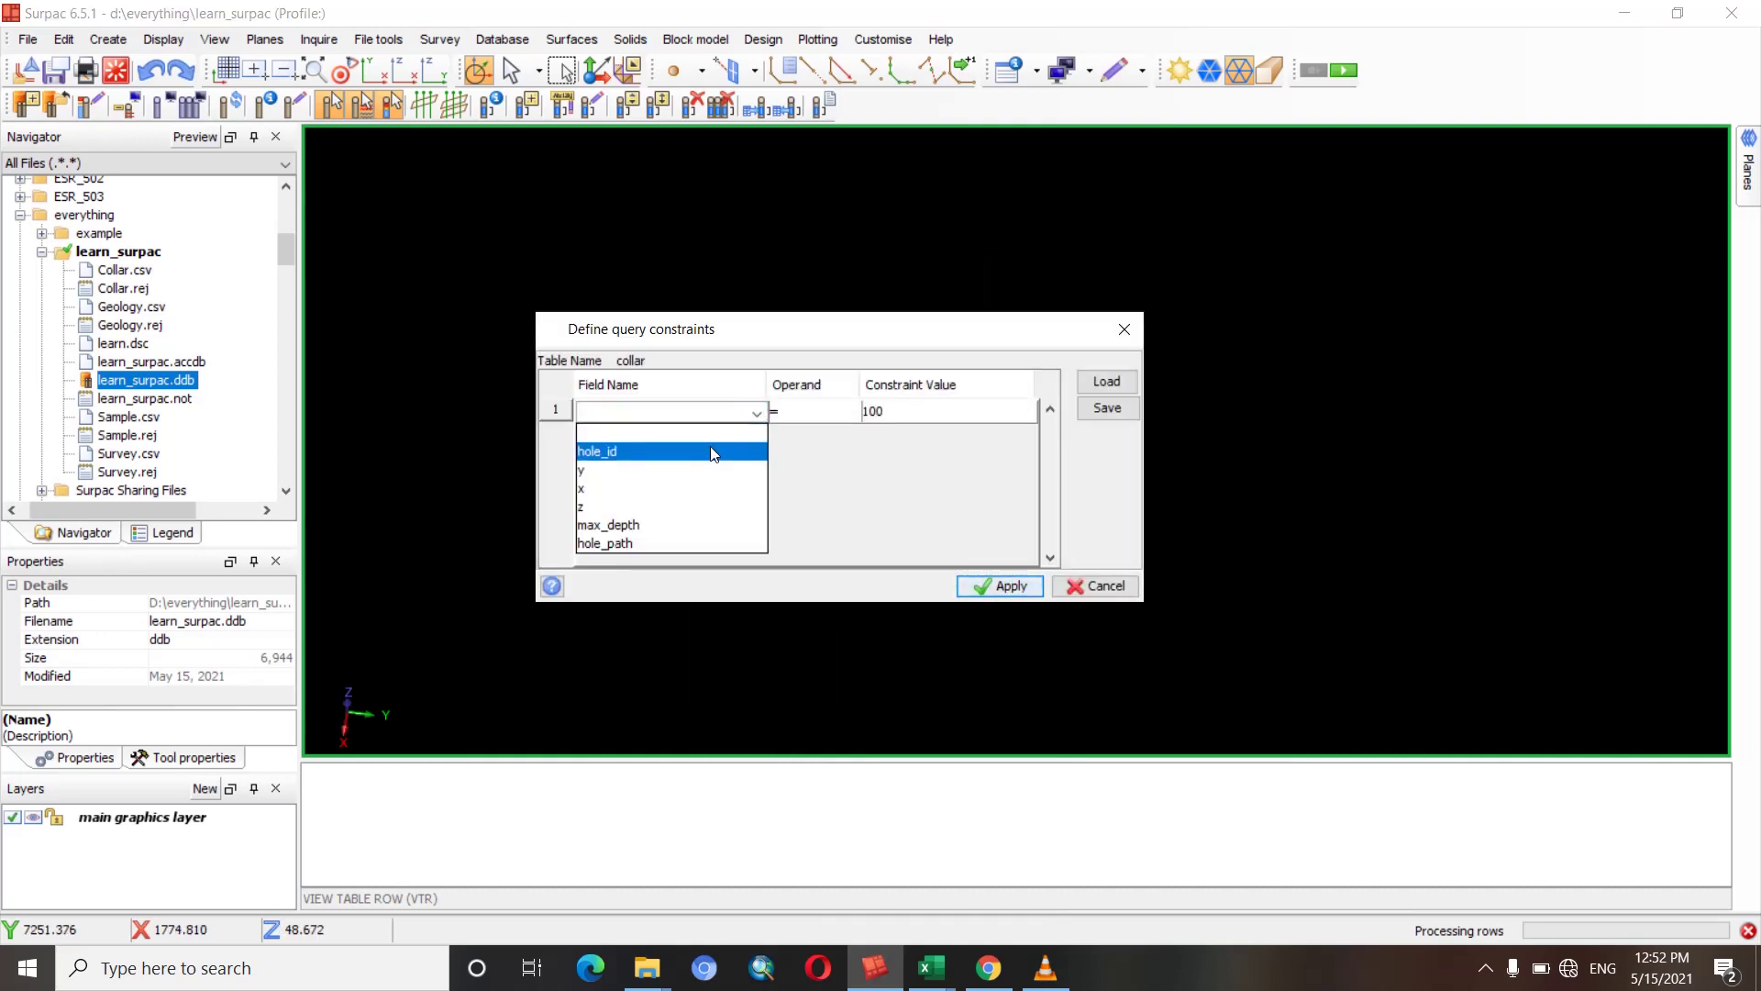
pyautogui.click(691, 524)
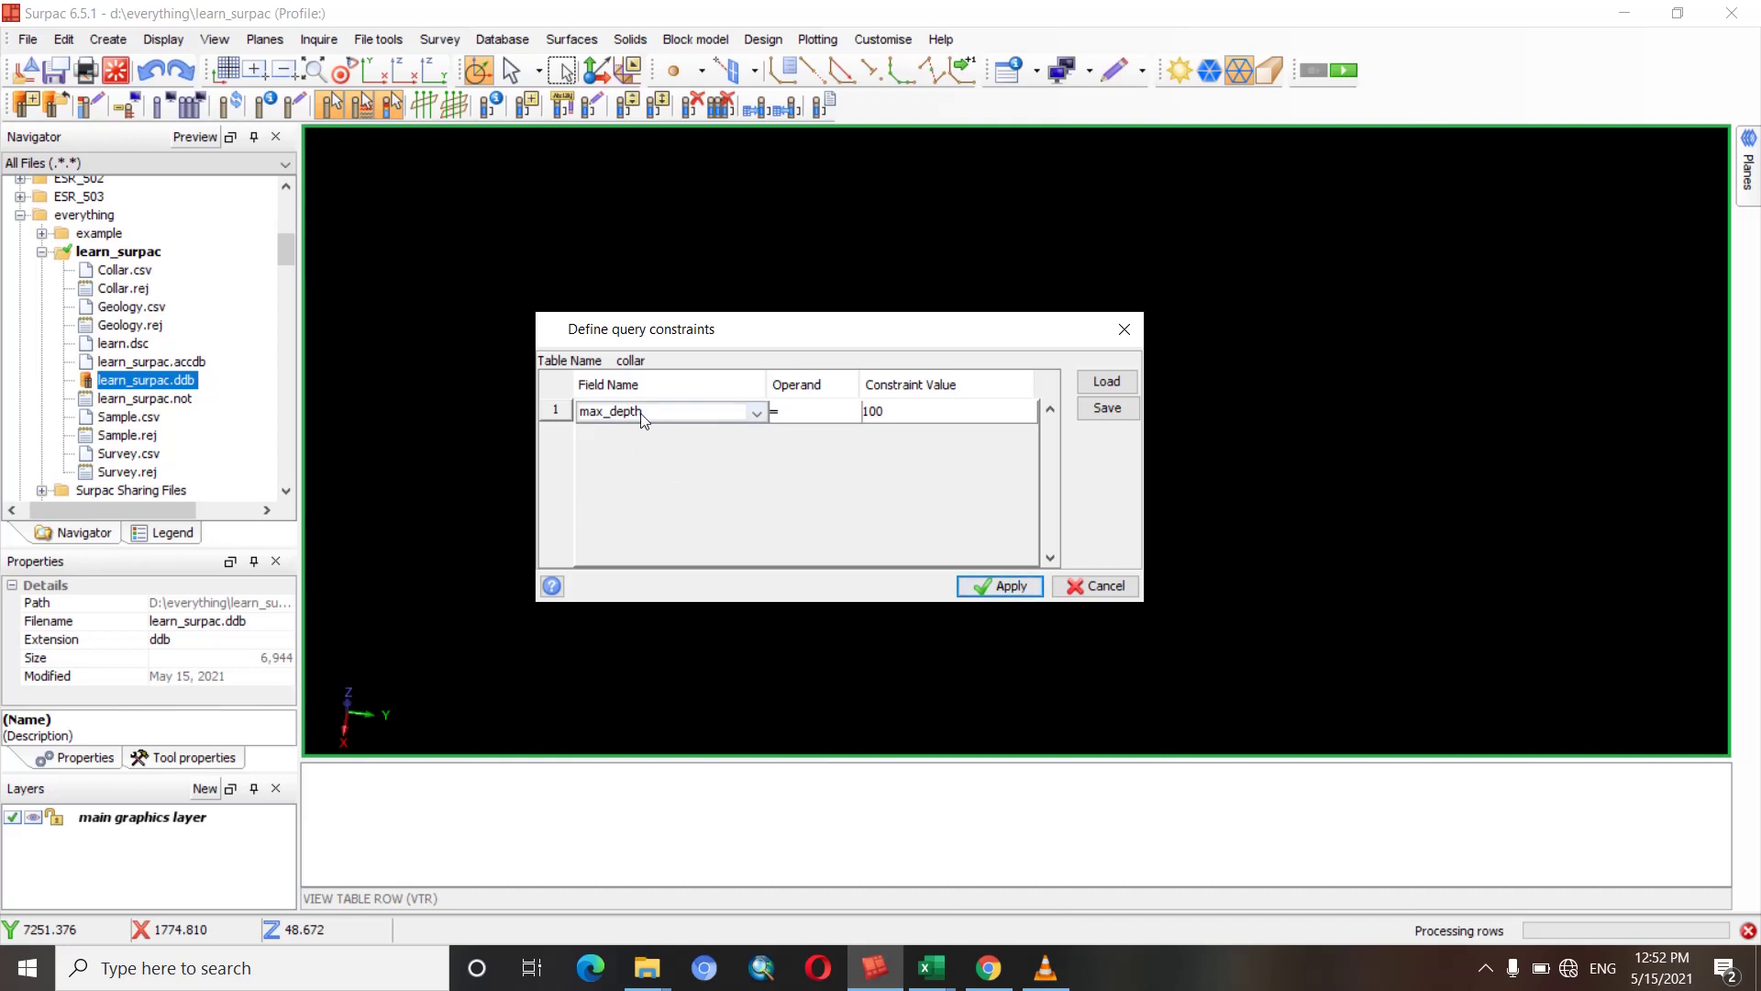
pyautogui.click(856, 412)
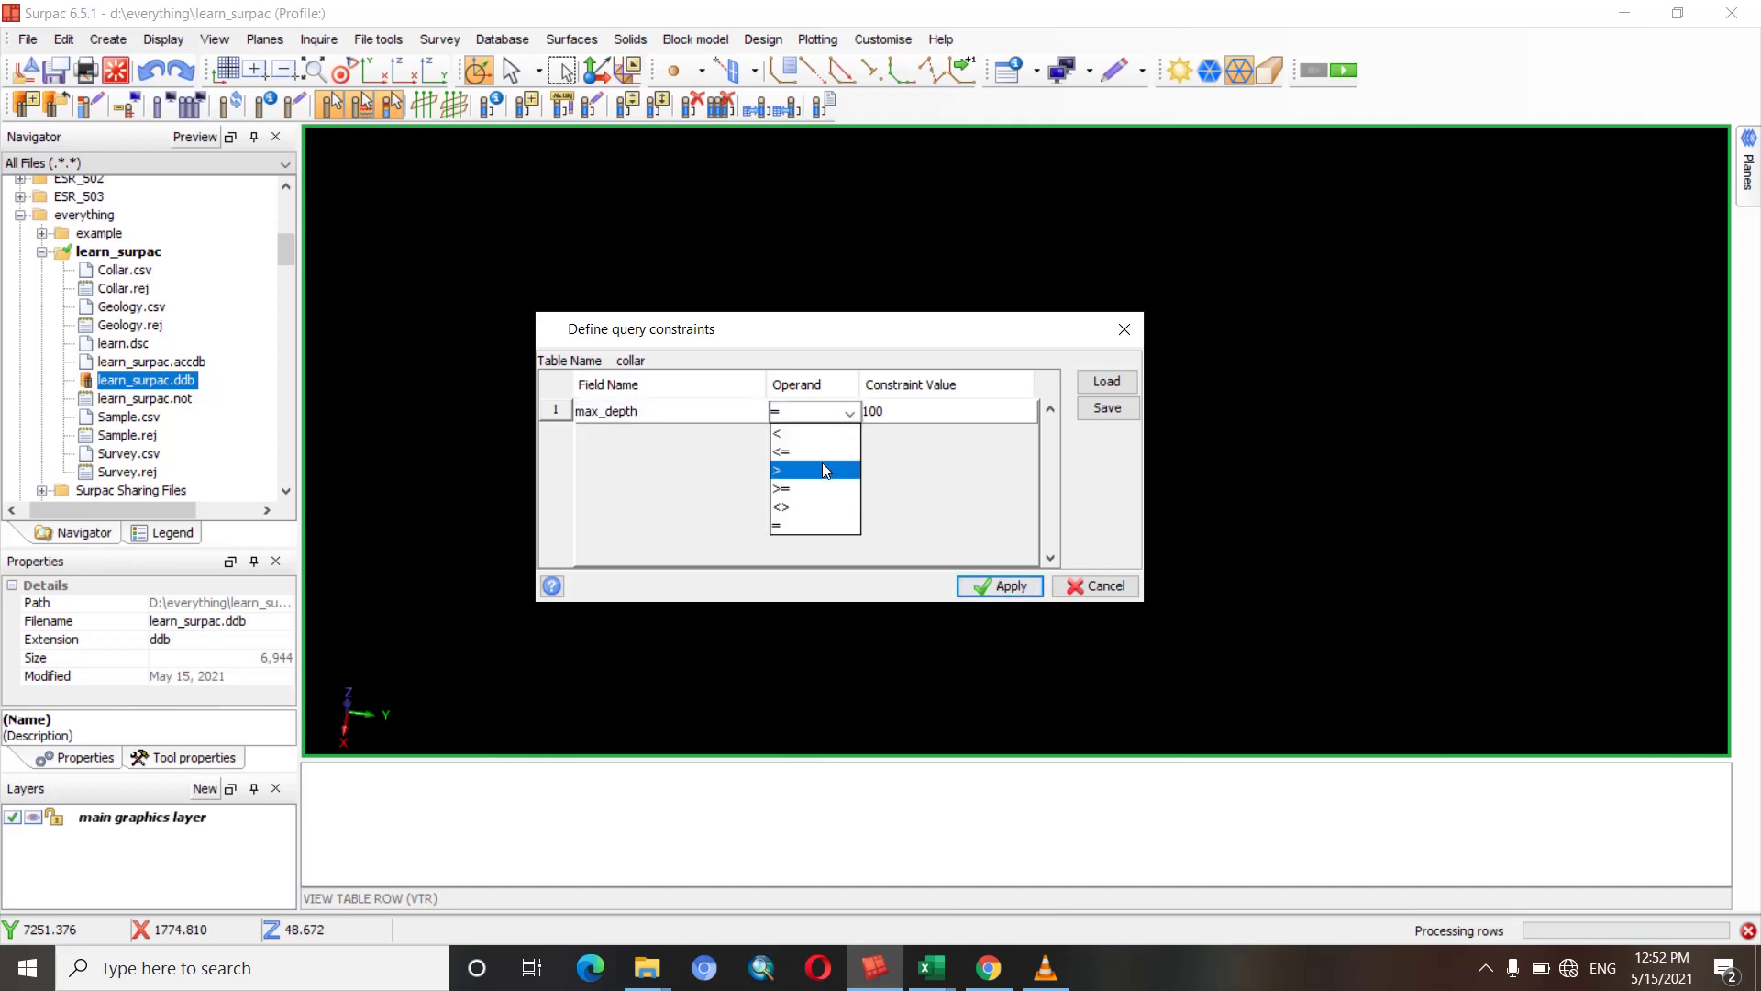
pyautogui.click(818, 488)
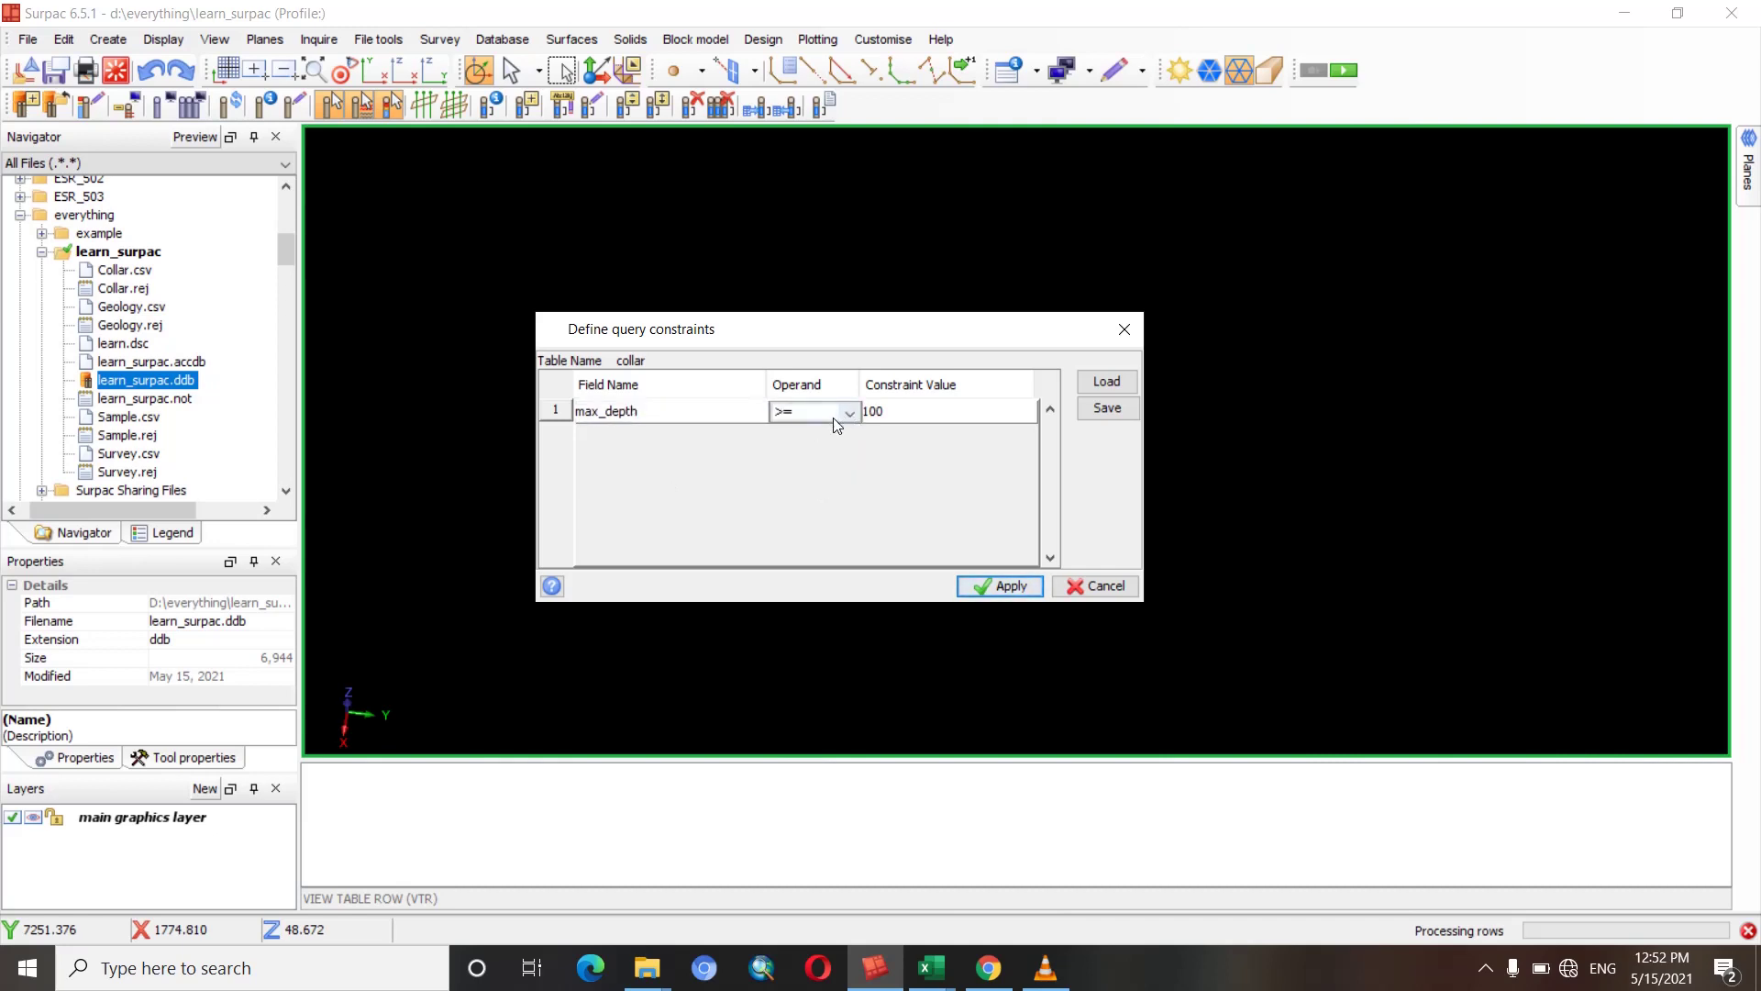
pyautogui.click(902, 410)
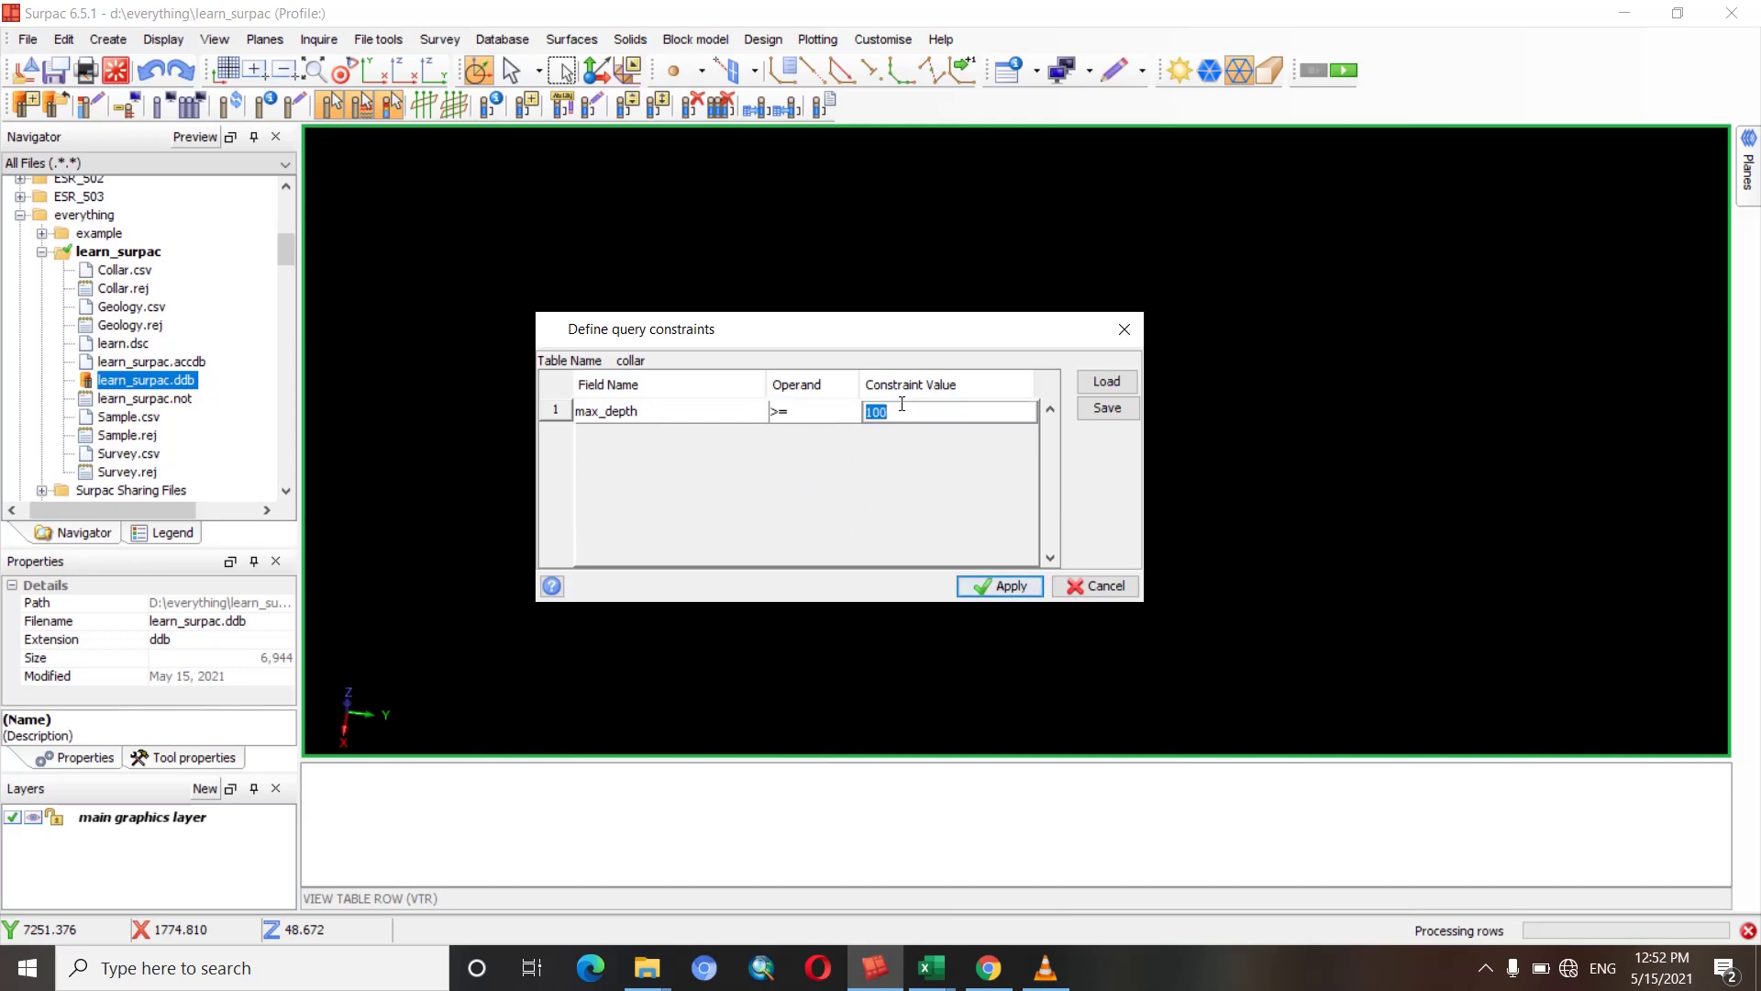
# Apply constraint value 50, review the 86 matching collar rows, then close the results.
pyautogui.write('50')
pyautogui.click(998, 585)
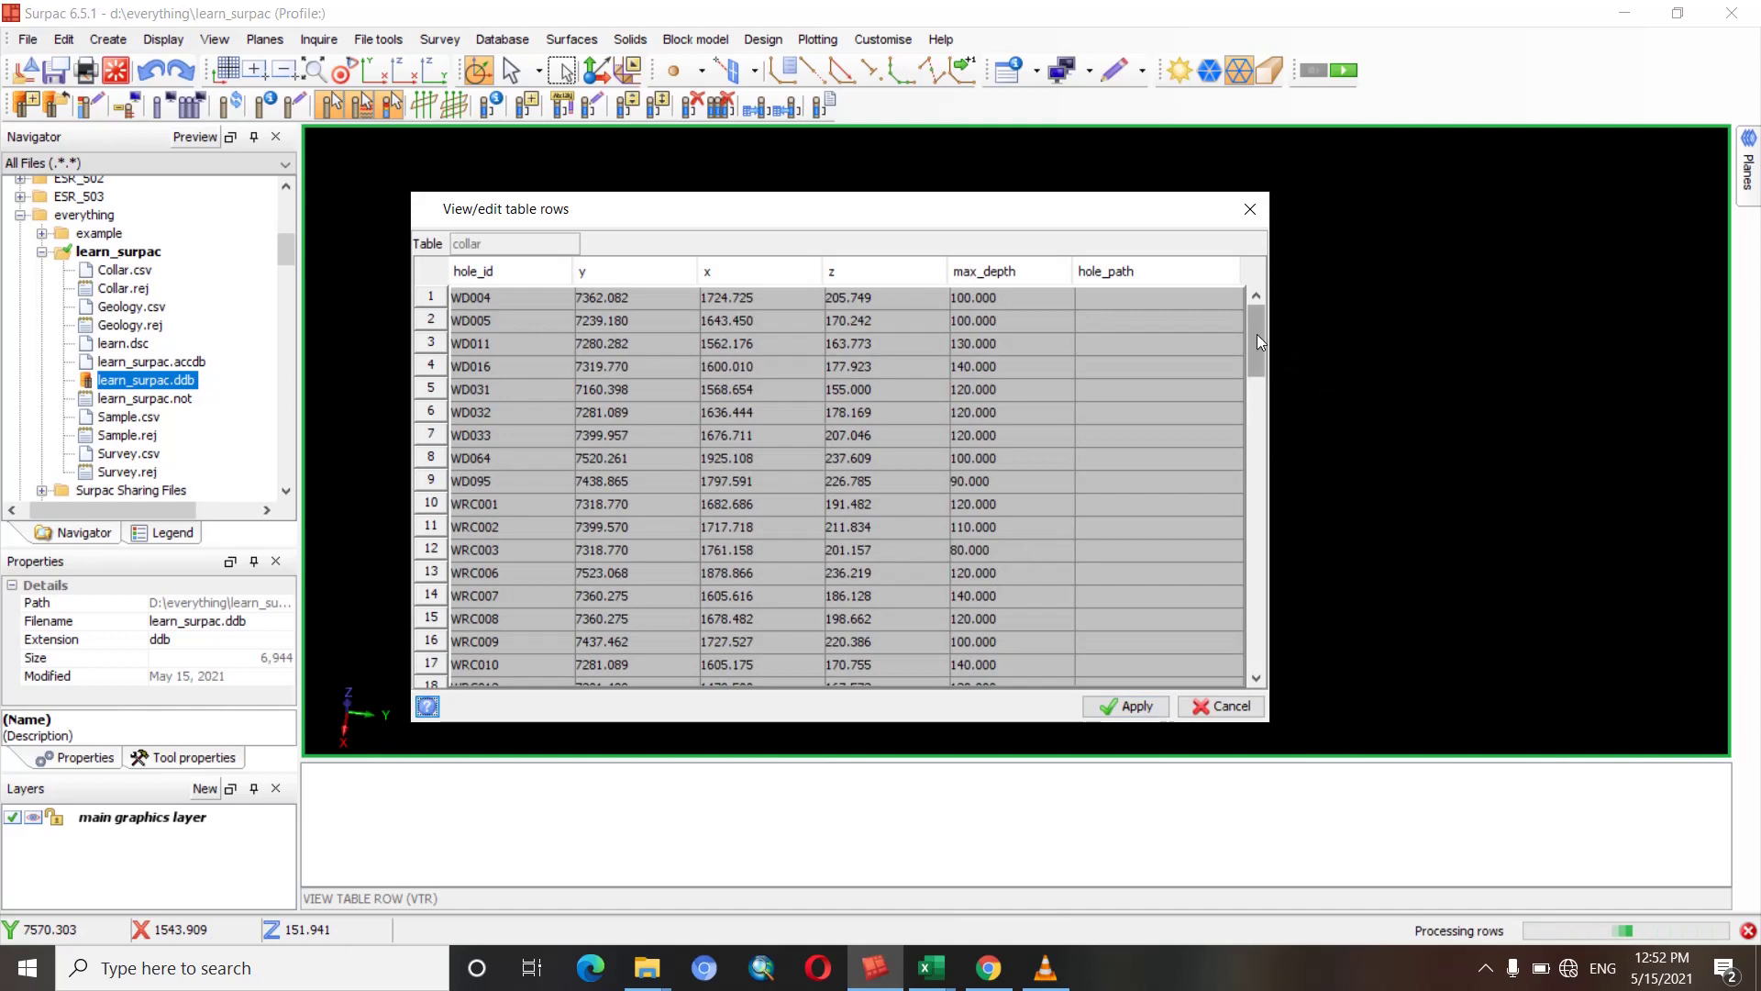
pyautogui.scroll(-1, 1257, 334)
pyautogui.moveTo(1274, 505); pyautogui.dragTo(1256, 674)
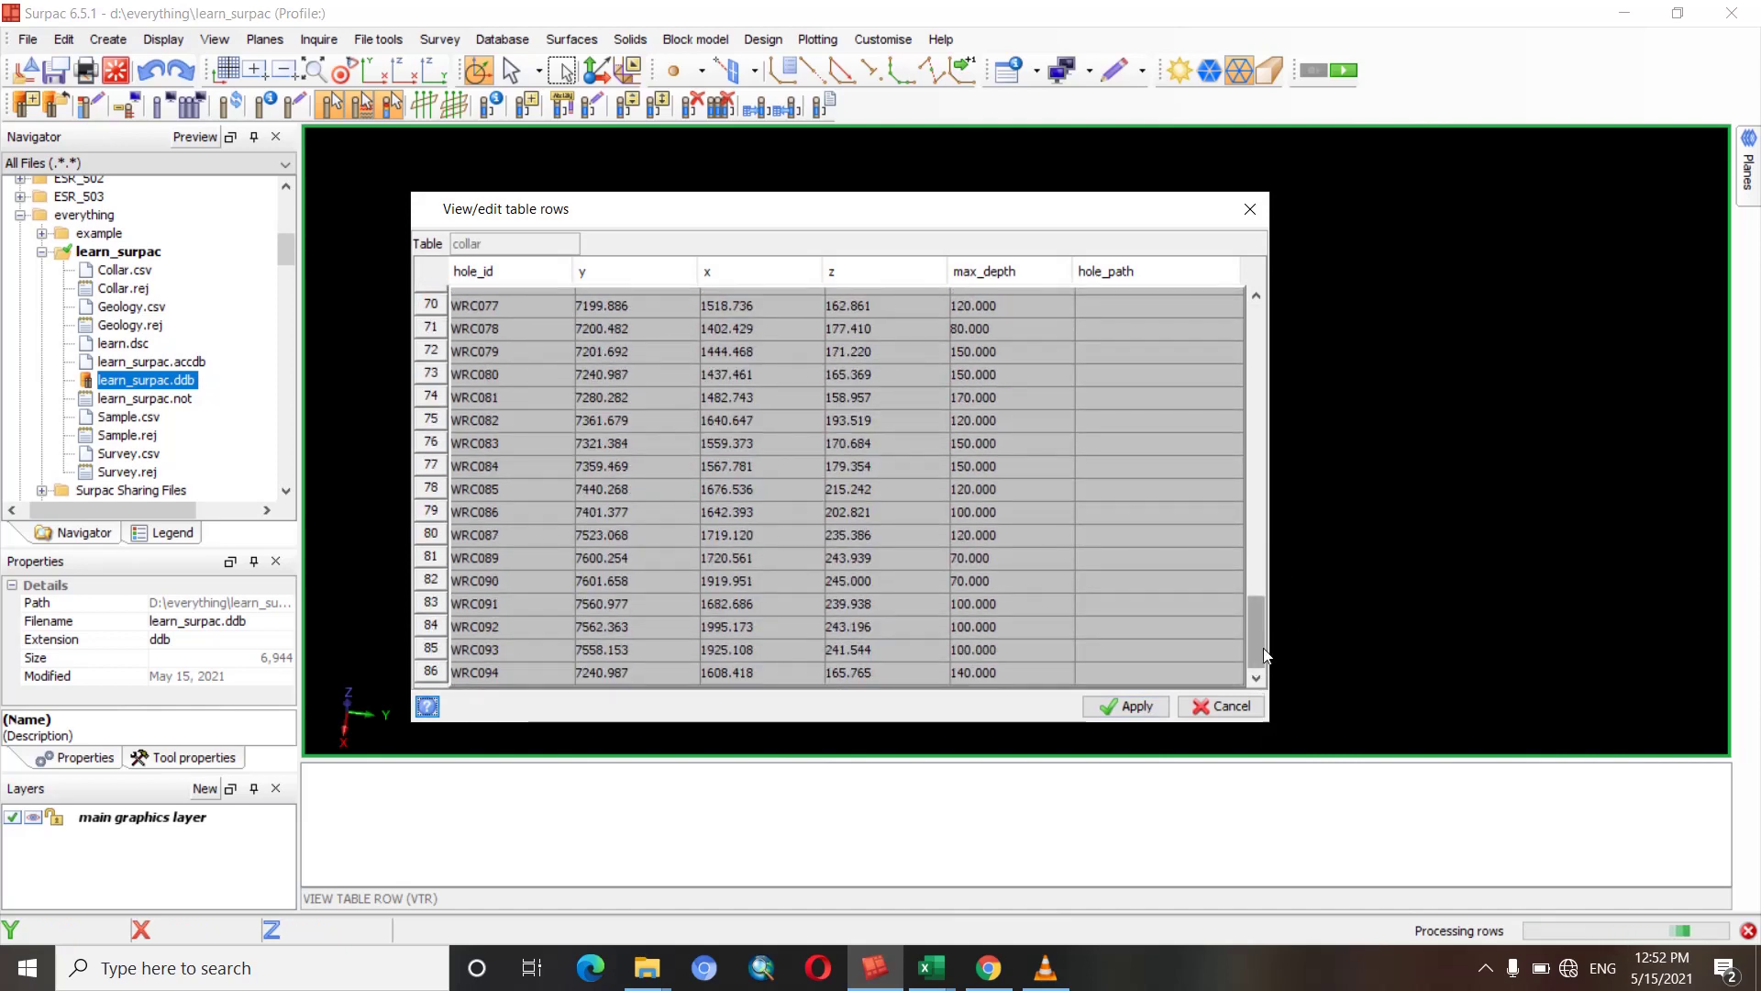
pyautogui.moveTo(1257, 636); pyautogui.dragTo(1274, 686)
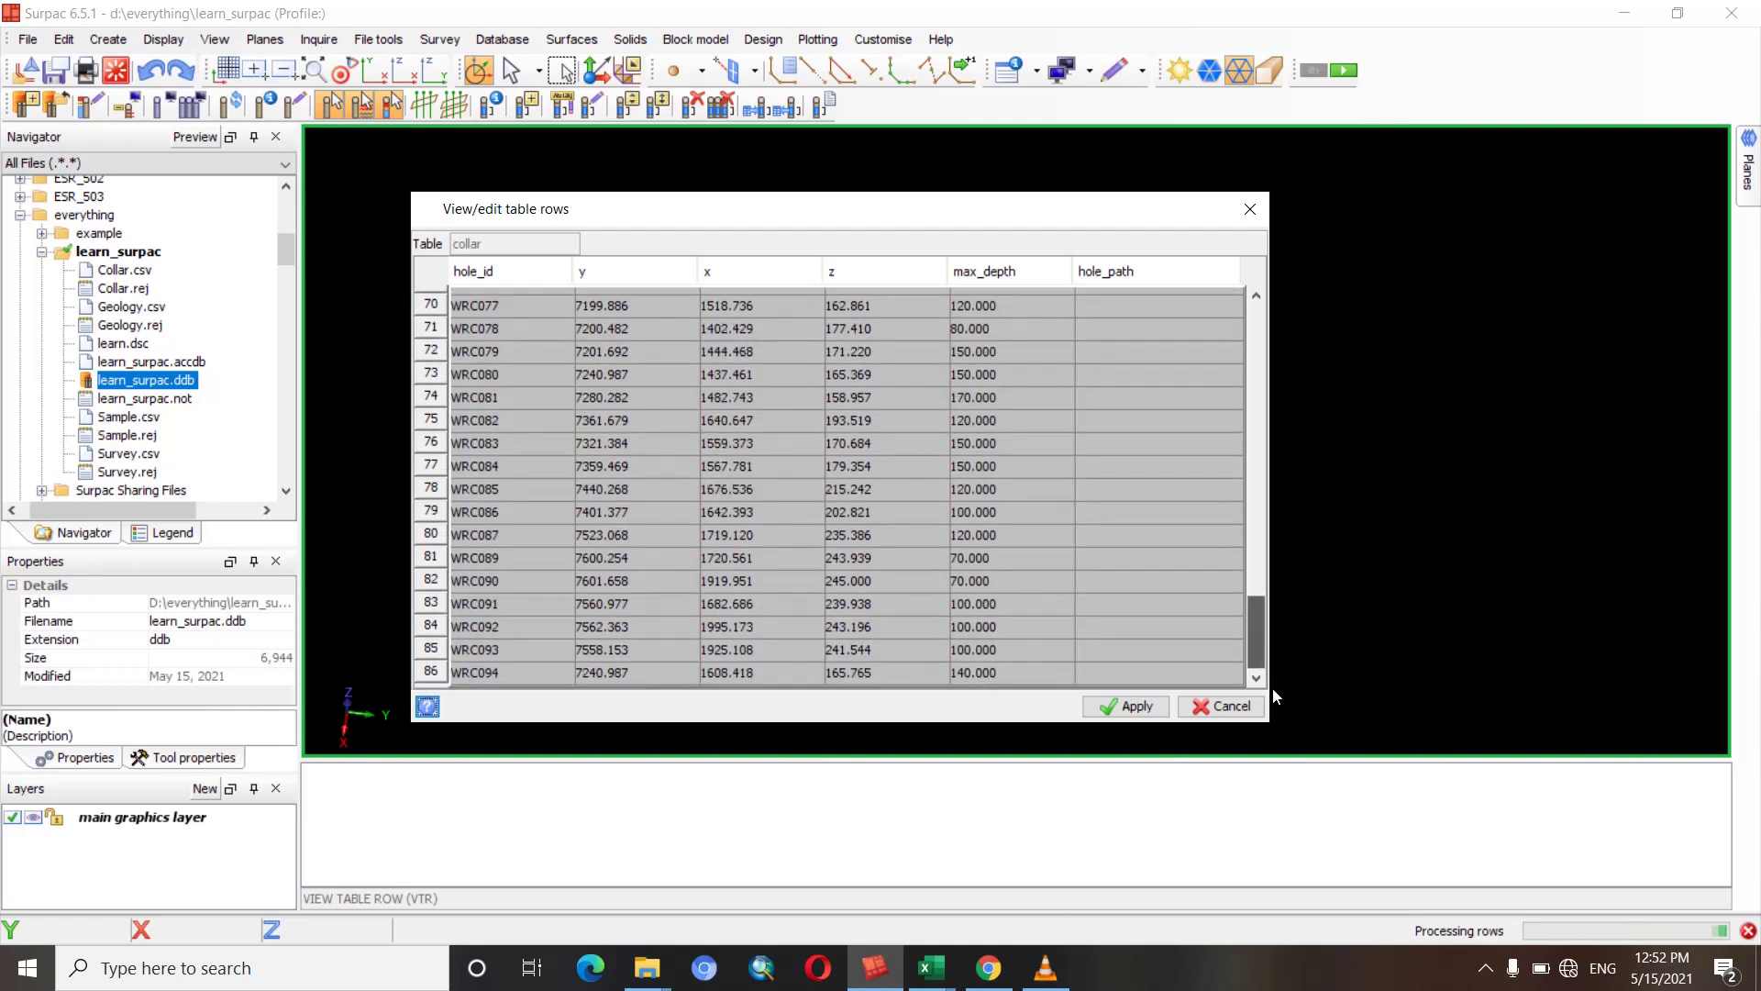
pyautogui.click(1255, 707)
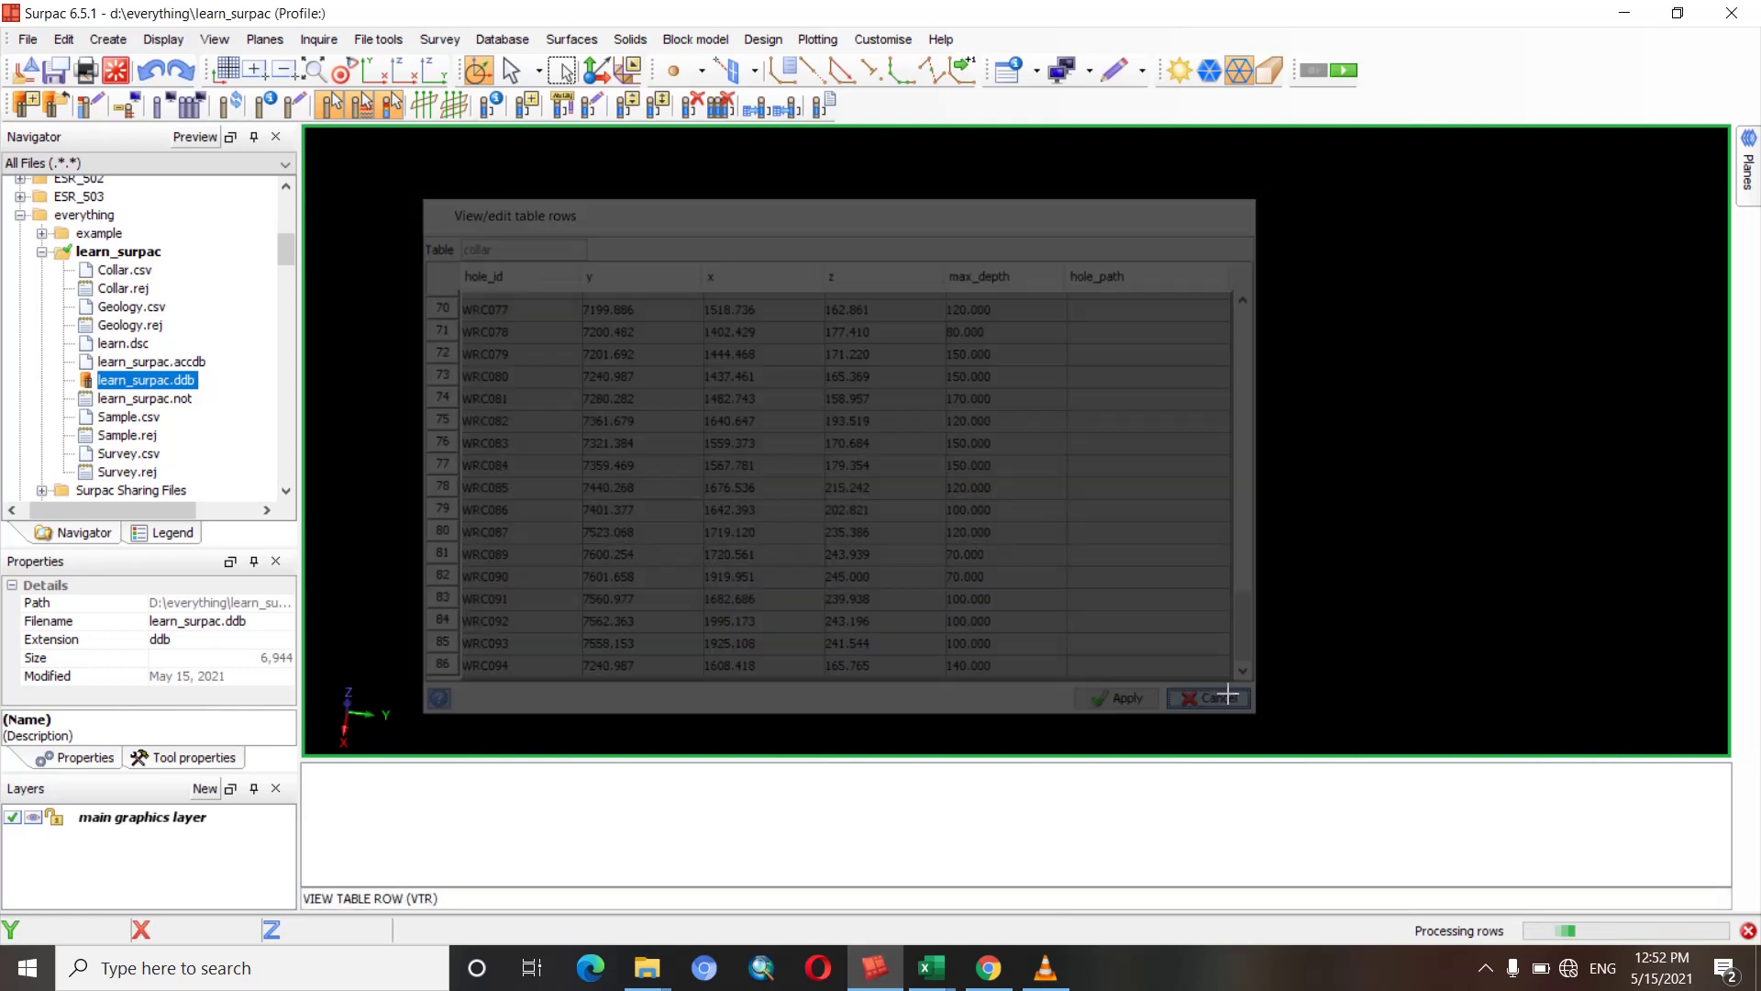
pyautogui.click(502, 40)
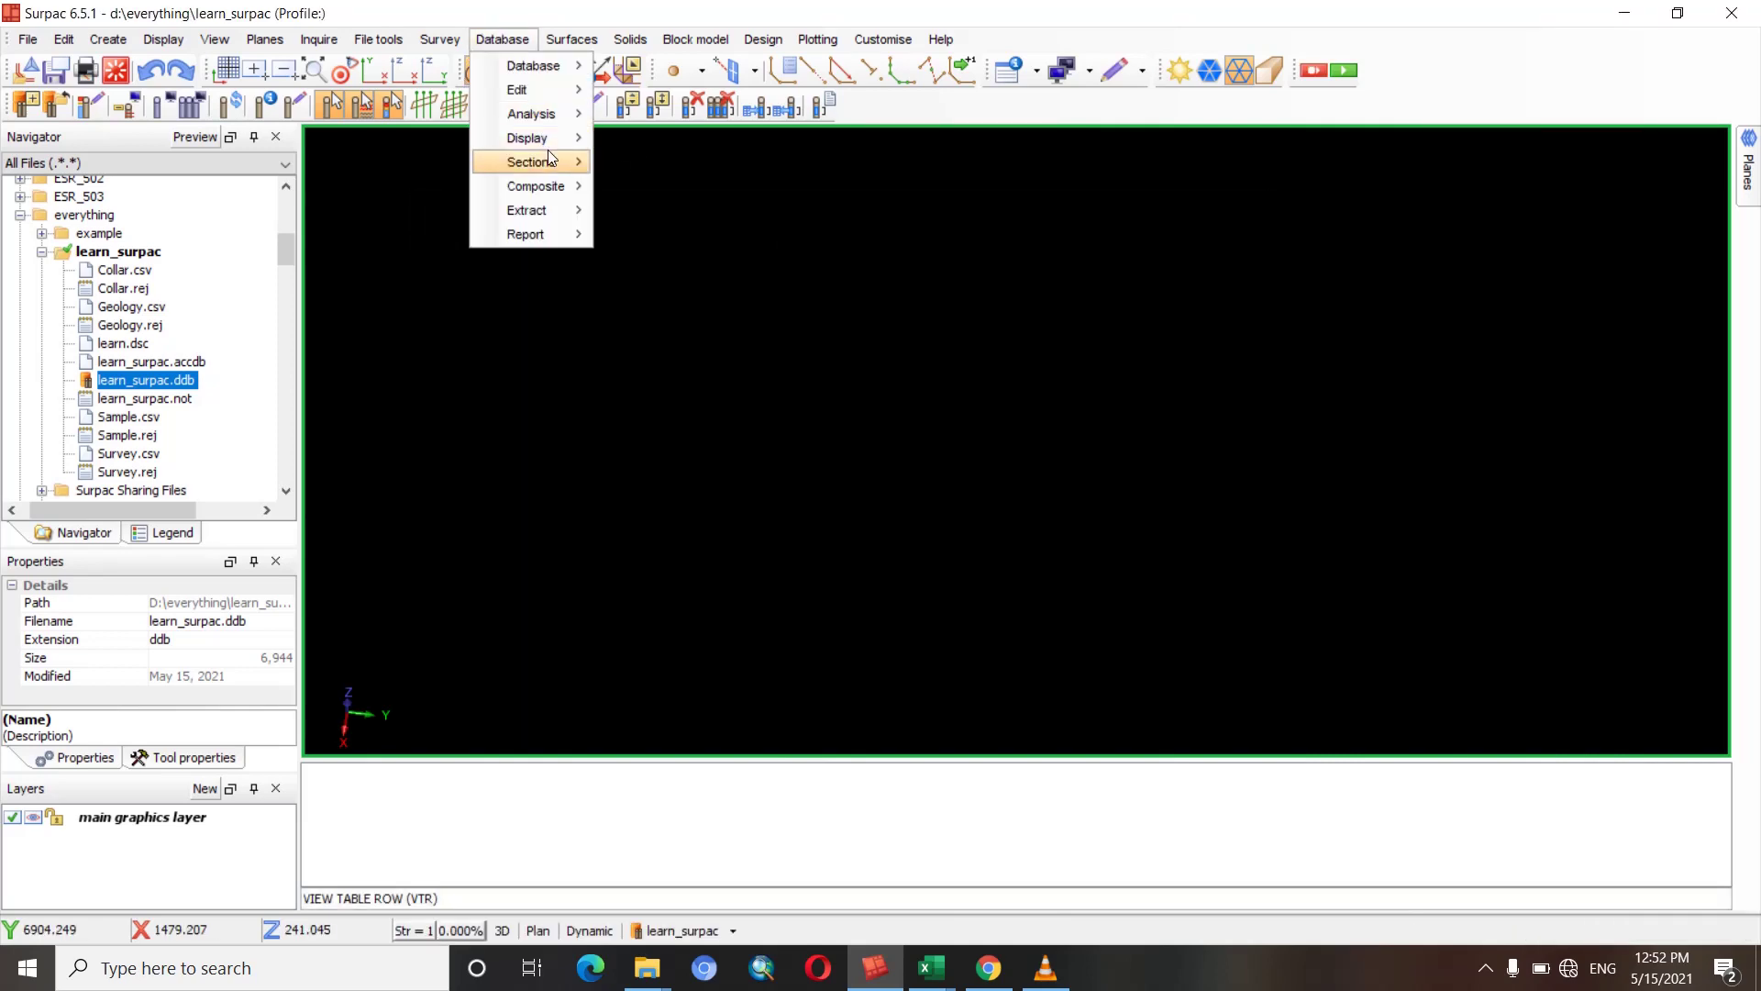
# Run a constrained collar query with max_depth >= 100.
pyautogui.click(661, 118)
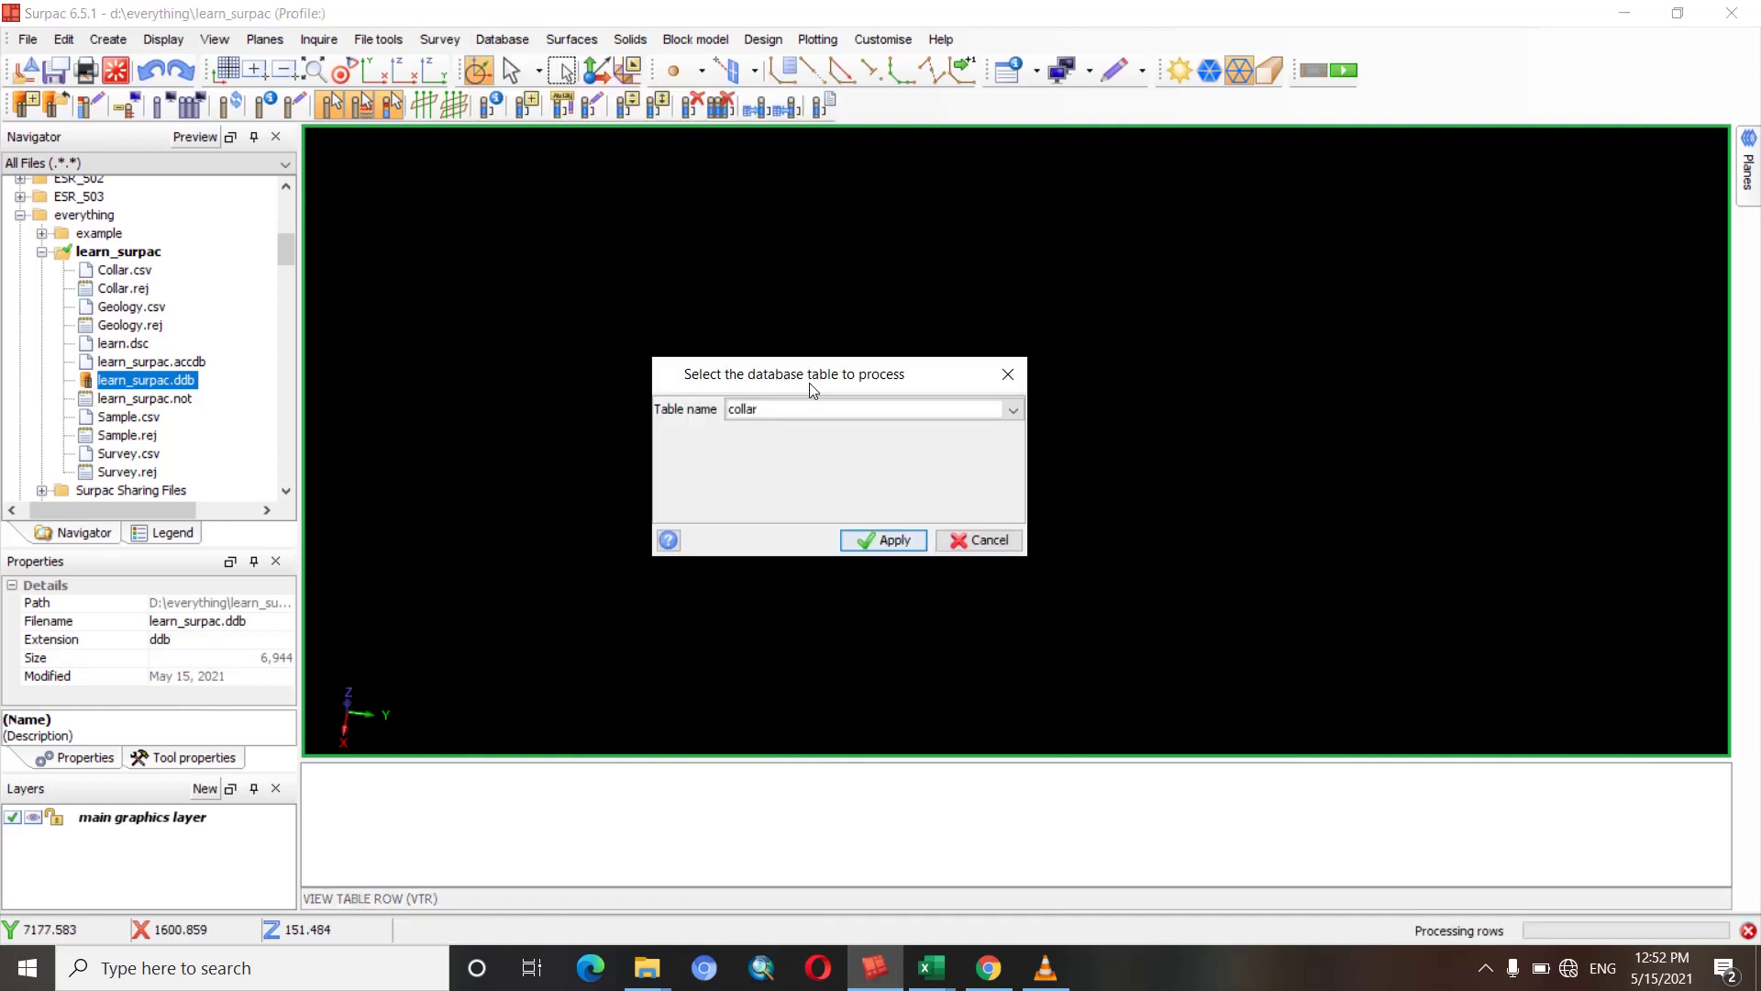
pyautogui.click(903, 543)
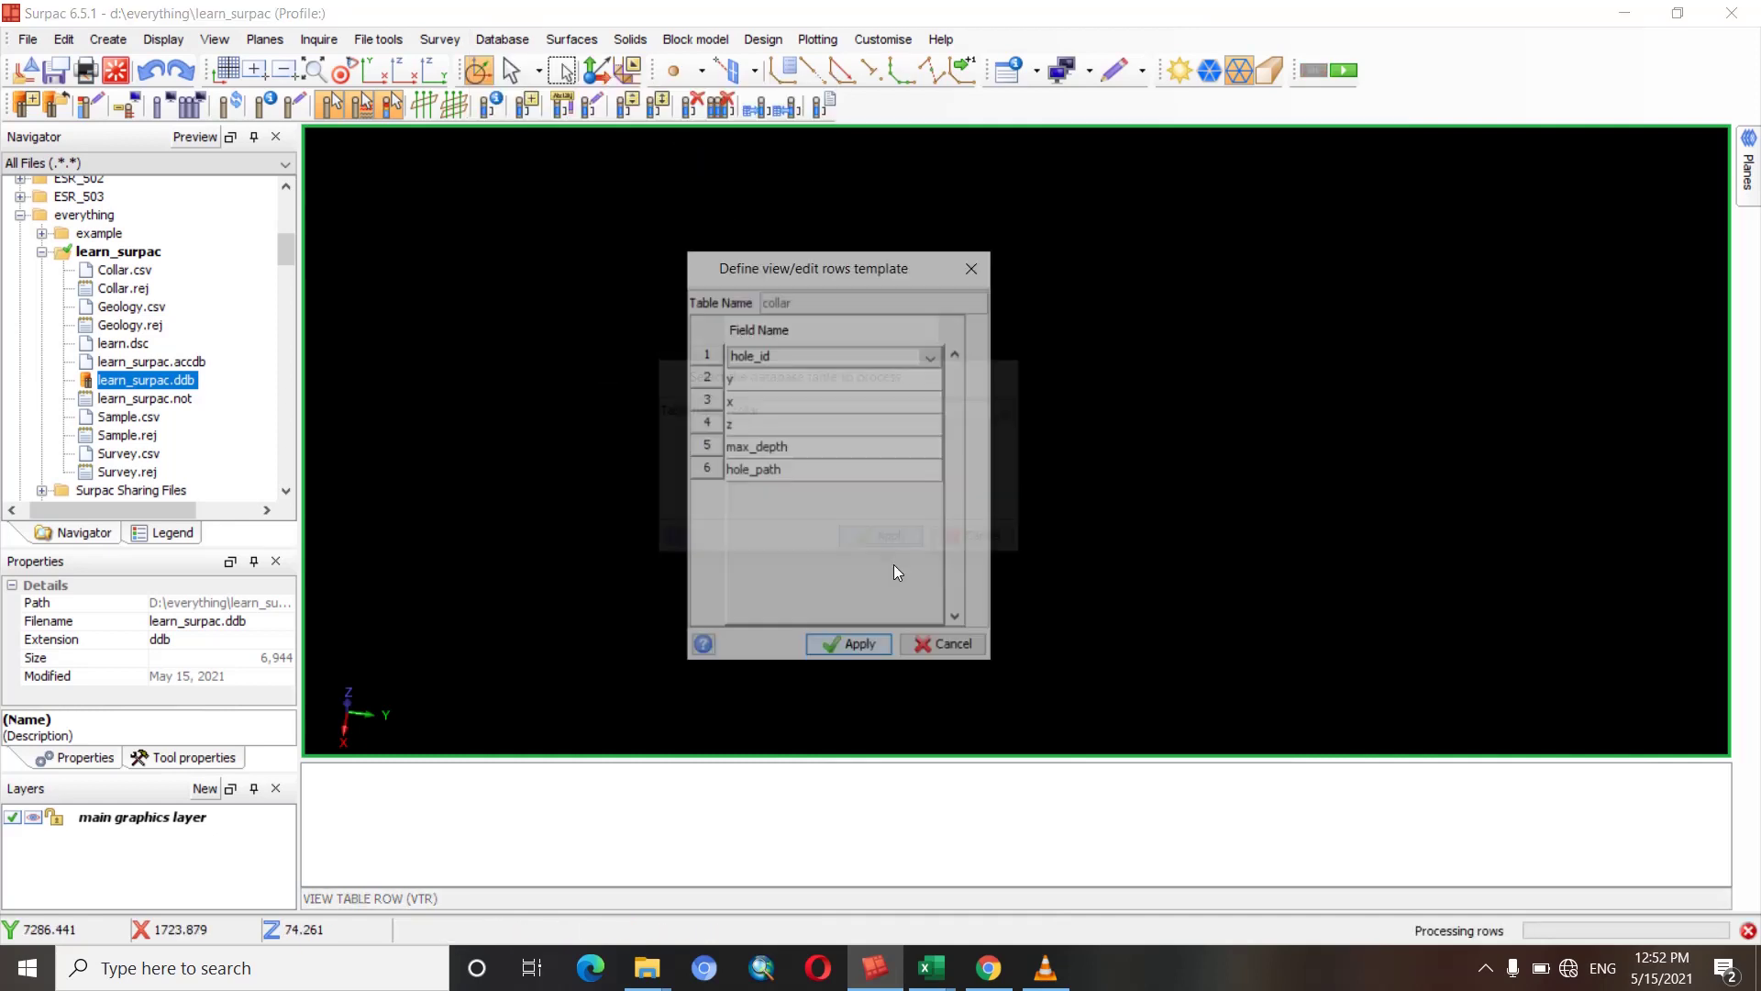
pyautogui.click(848, 649)
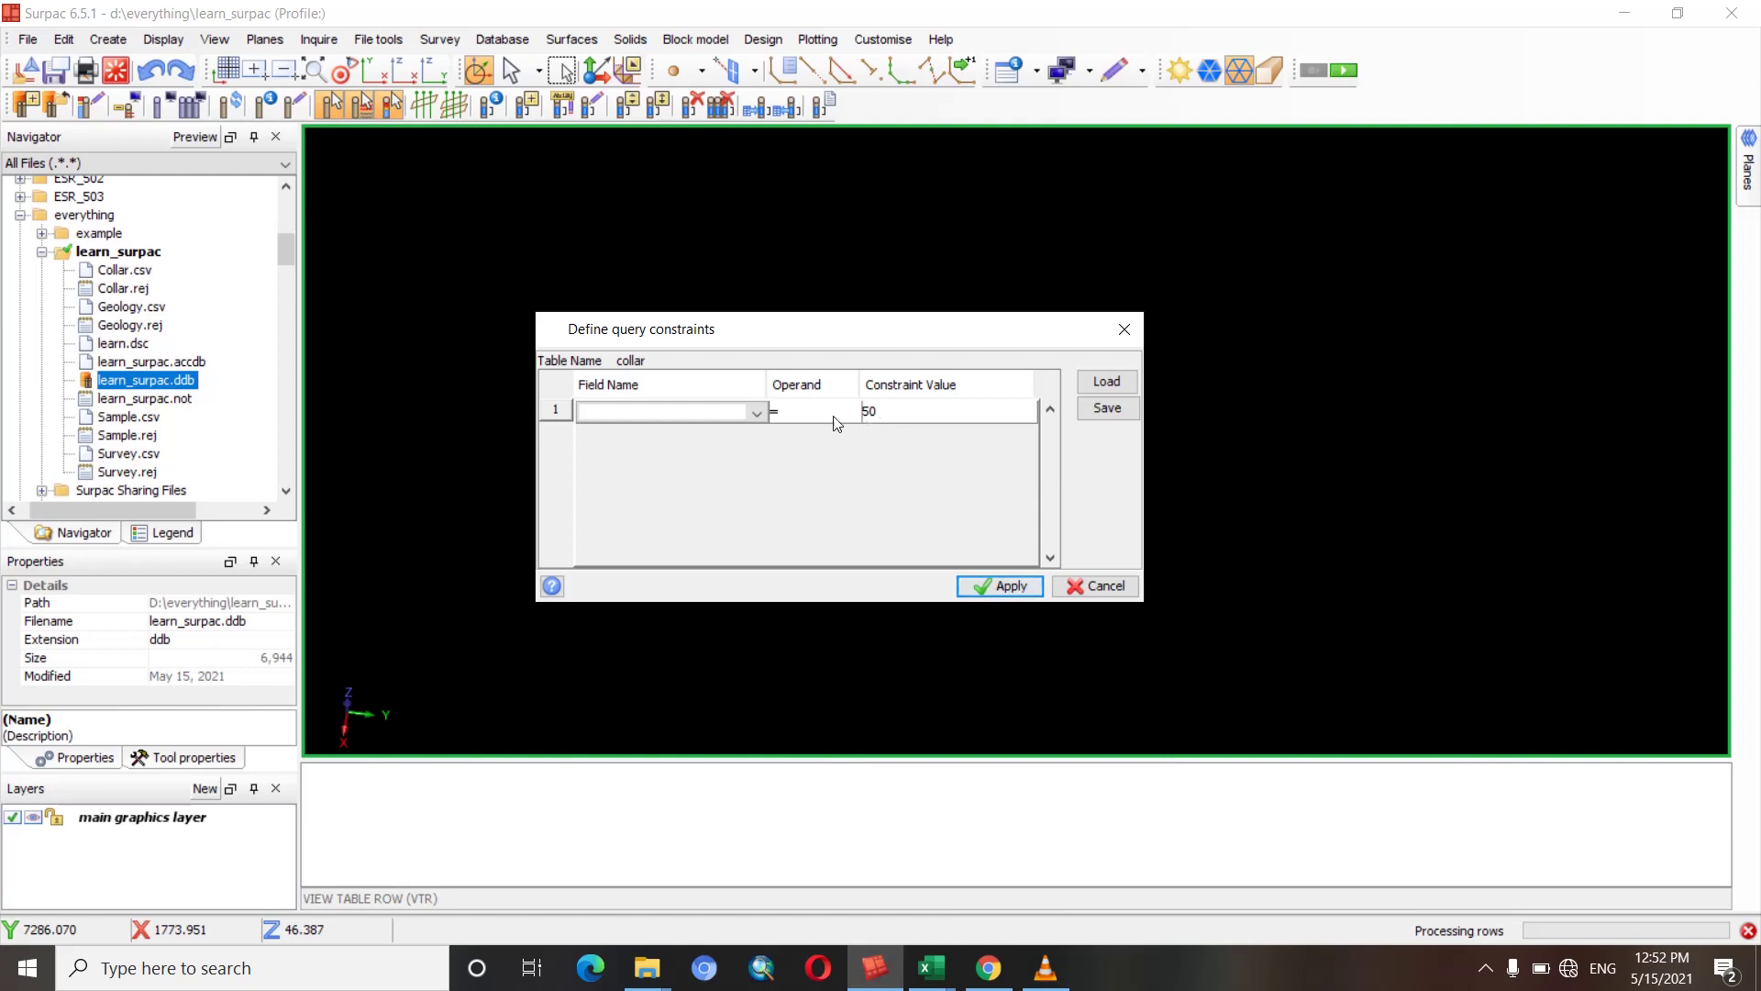
pyautogui.click(750, 412)
pyautogui.click(642, 524)
pyautogui.click(812, 412)
pyautogui.click(806, 488)
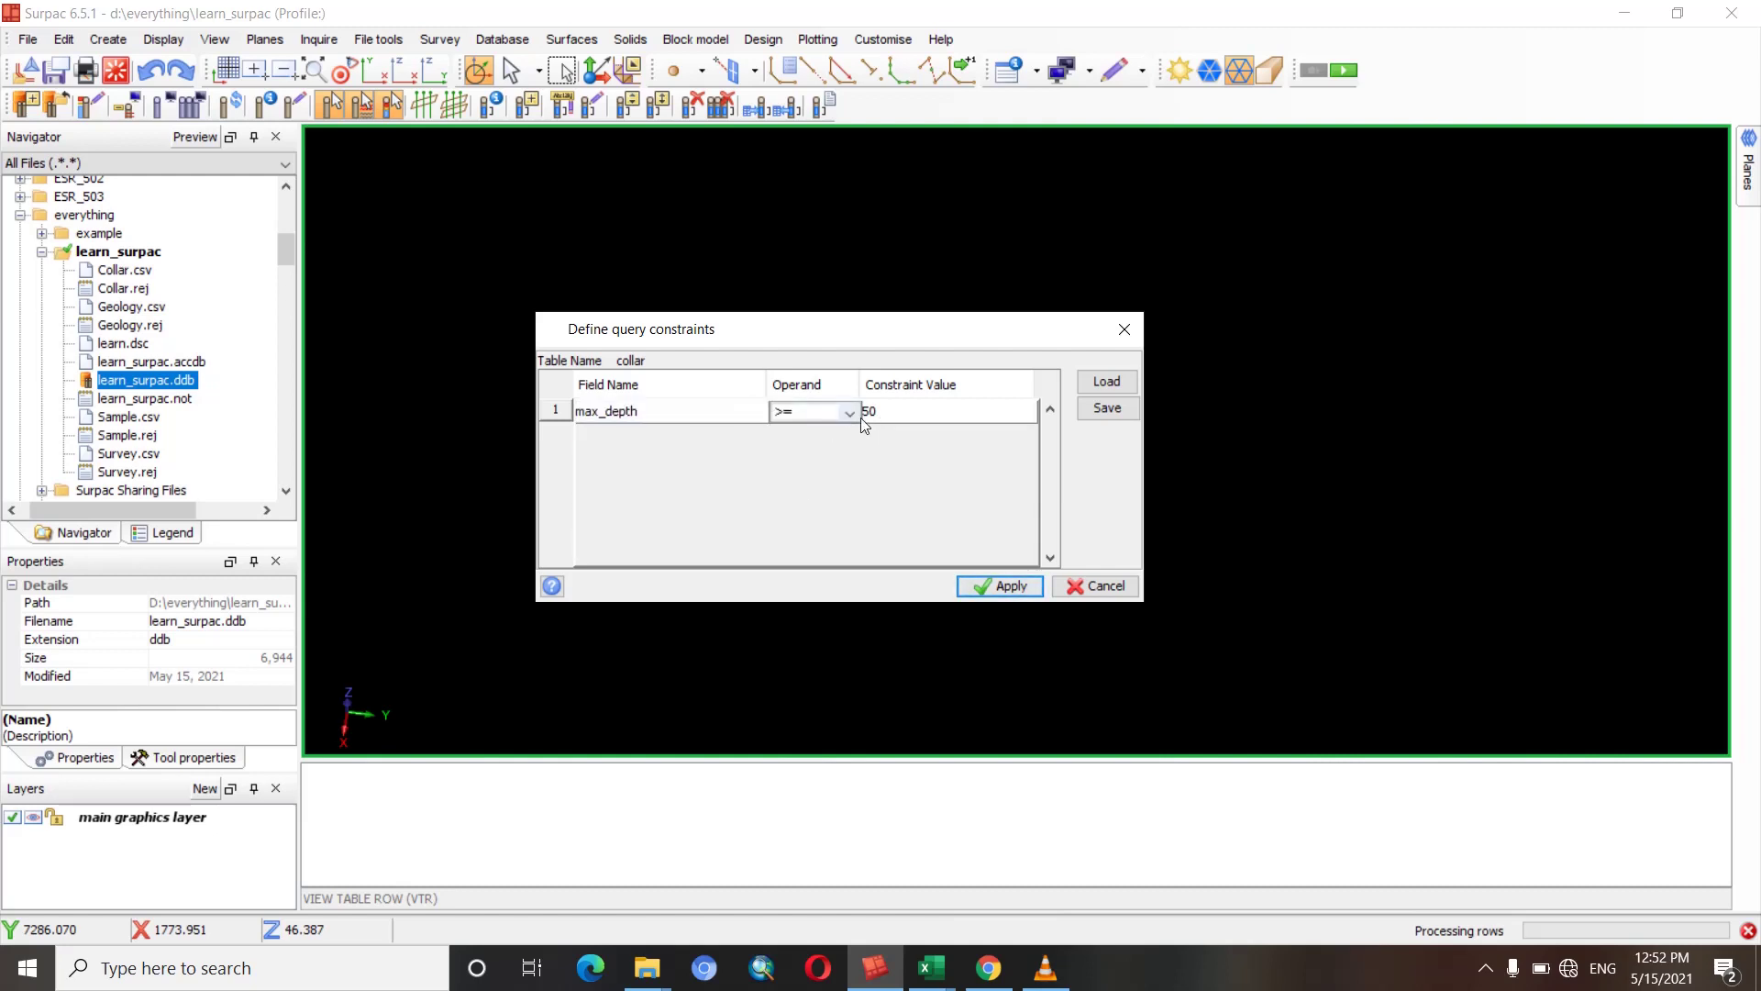
pyautogui.click(894, 413)
pyautogui.write('100')
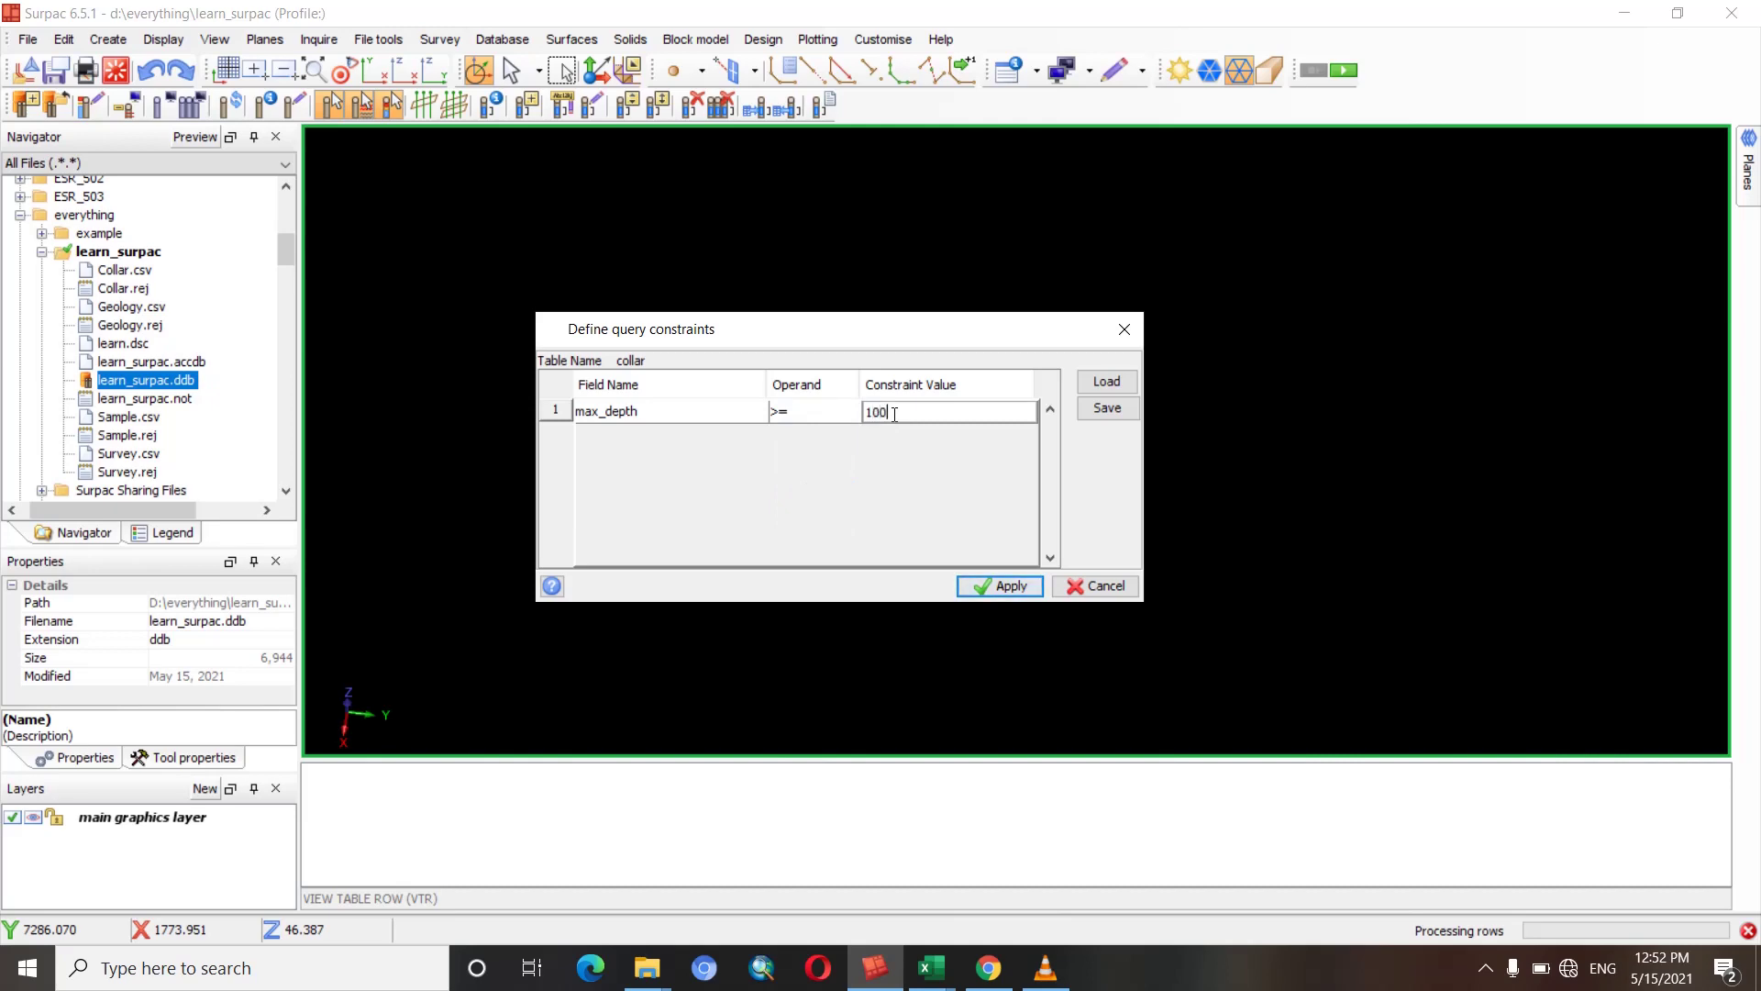
pyautogui.click(996, 586)
# Scroll through the collar holes with depths of 100 or more, then close the results.
pyautogui.scroll(-5, 1053, 394)
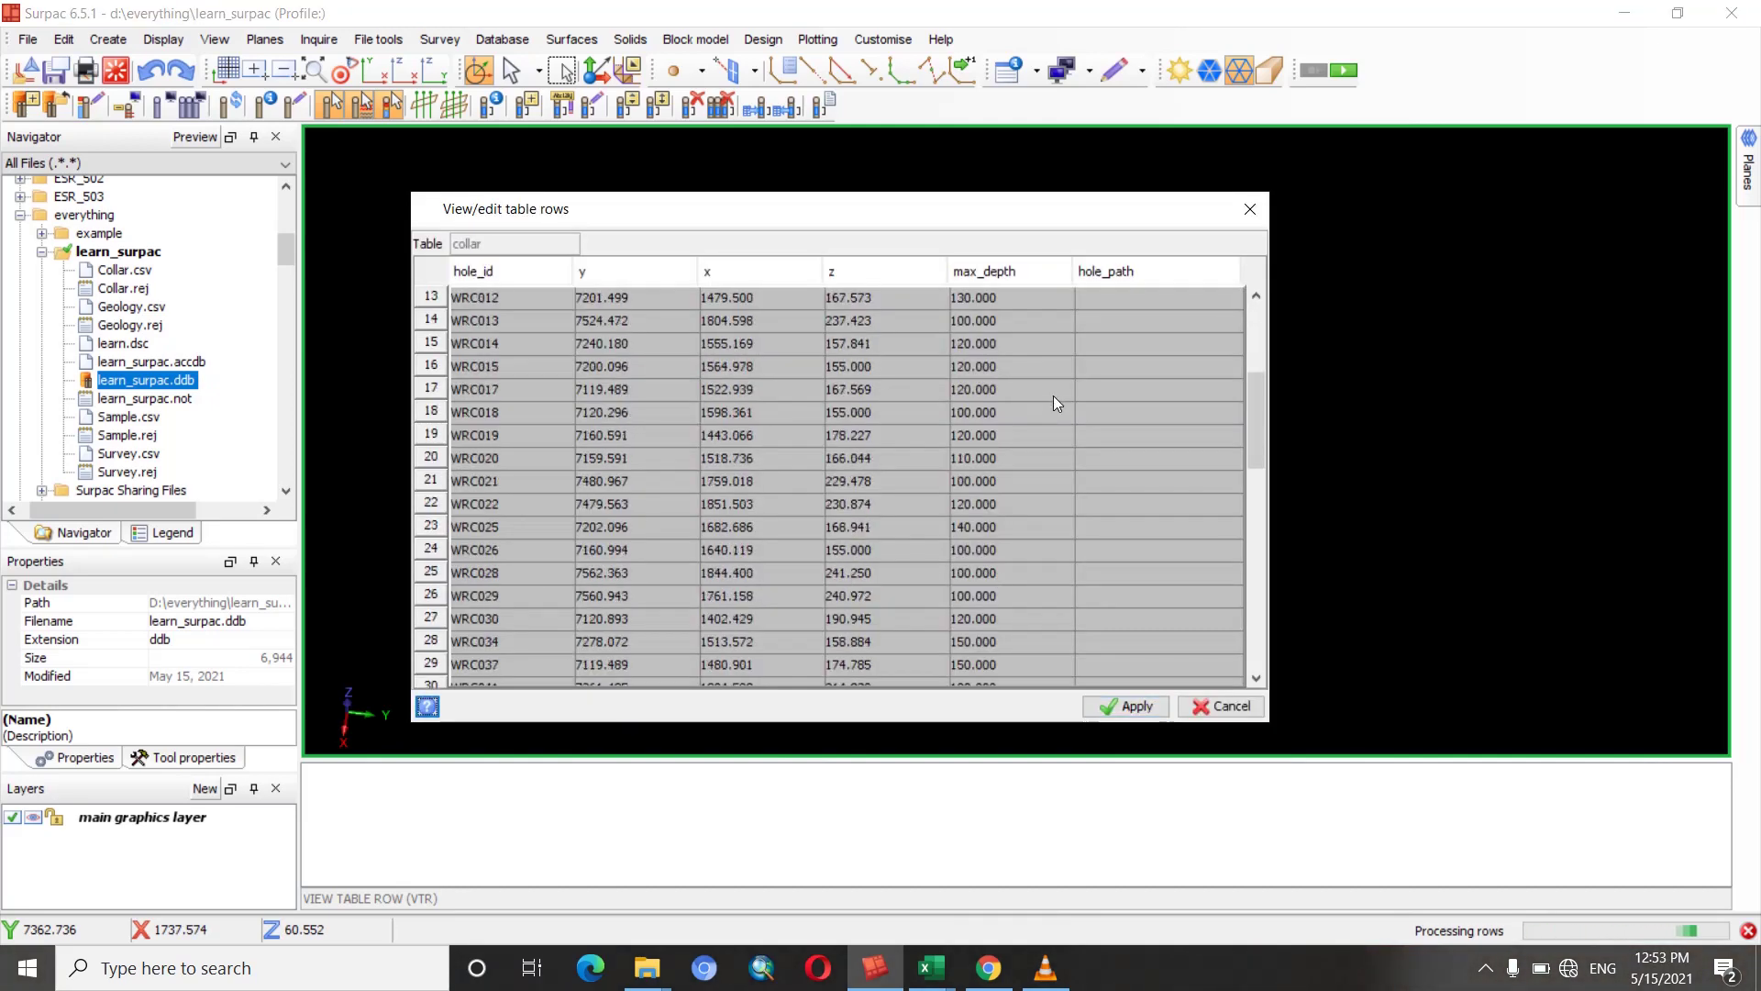
pyautogui.scroll(-2, 1053, 394)
pyautogui.scroll(6, 1049, 393)
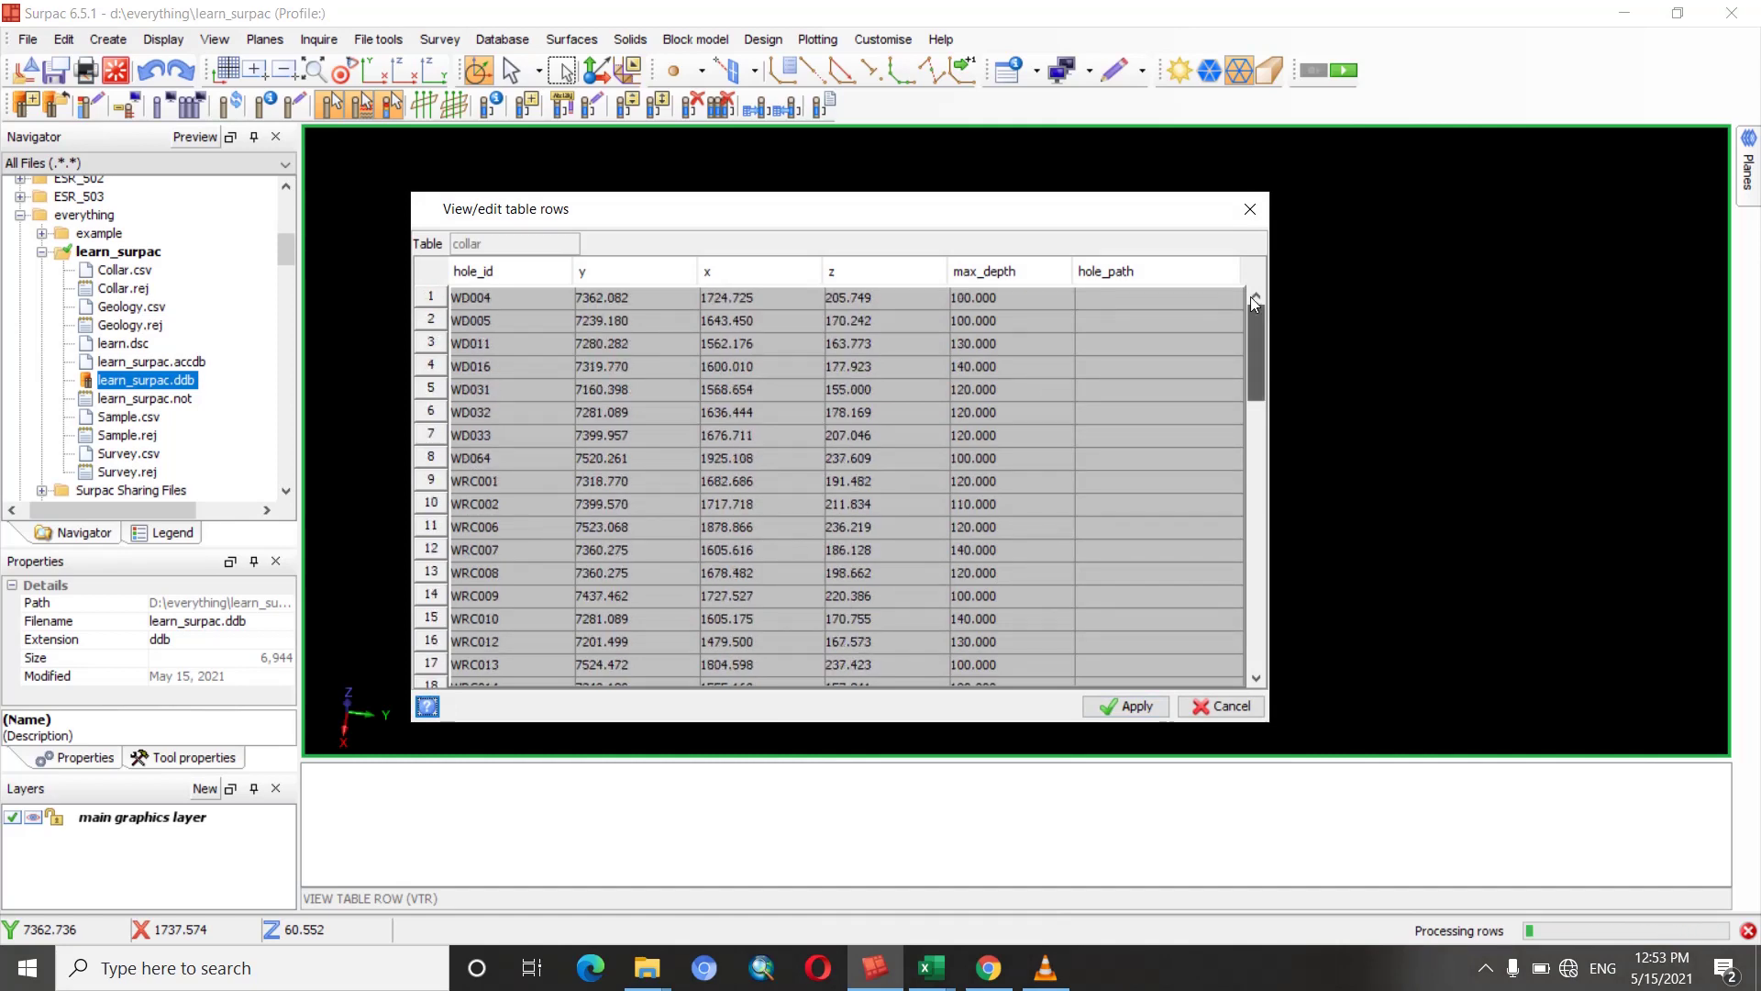
pyautogui.moveTo(1257, 367); pyautogui.dragTo(1274, 696)
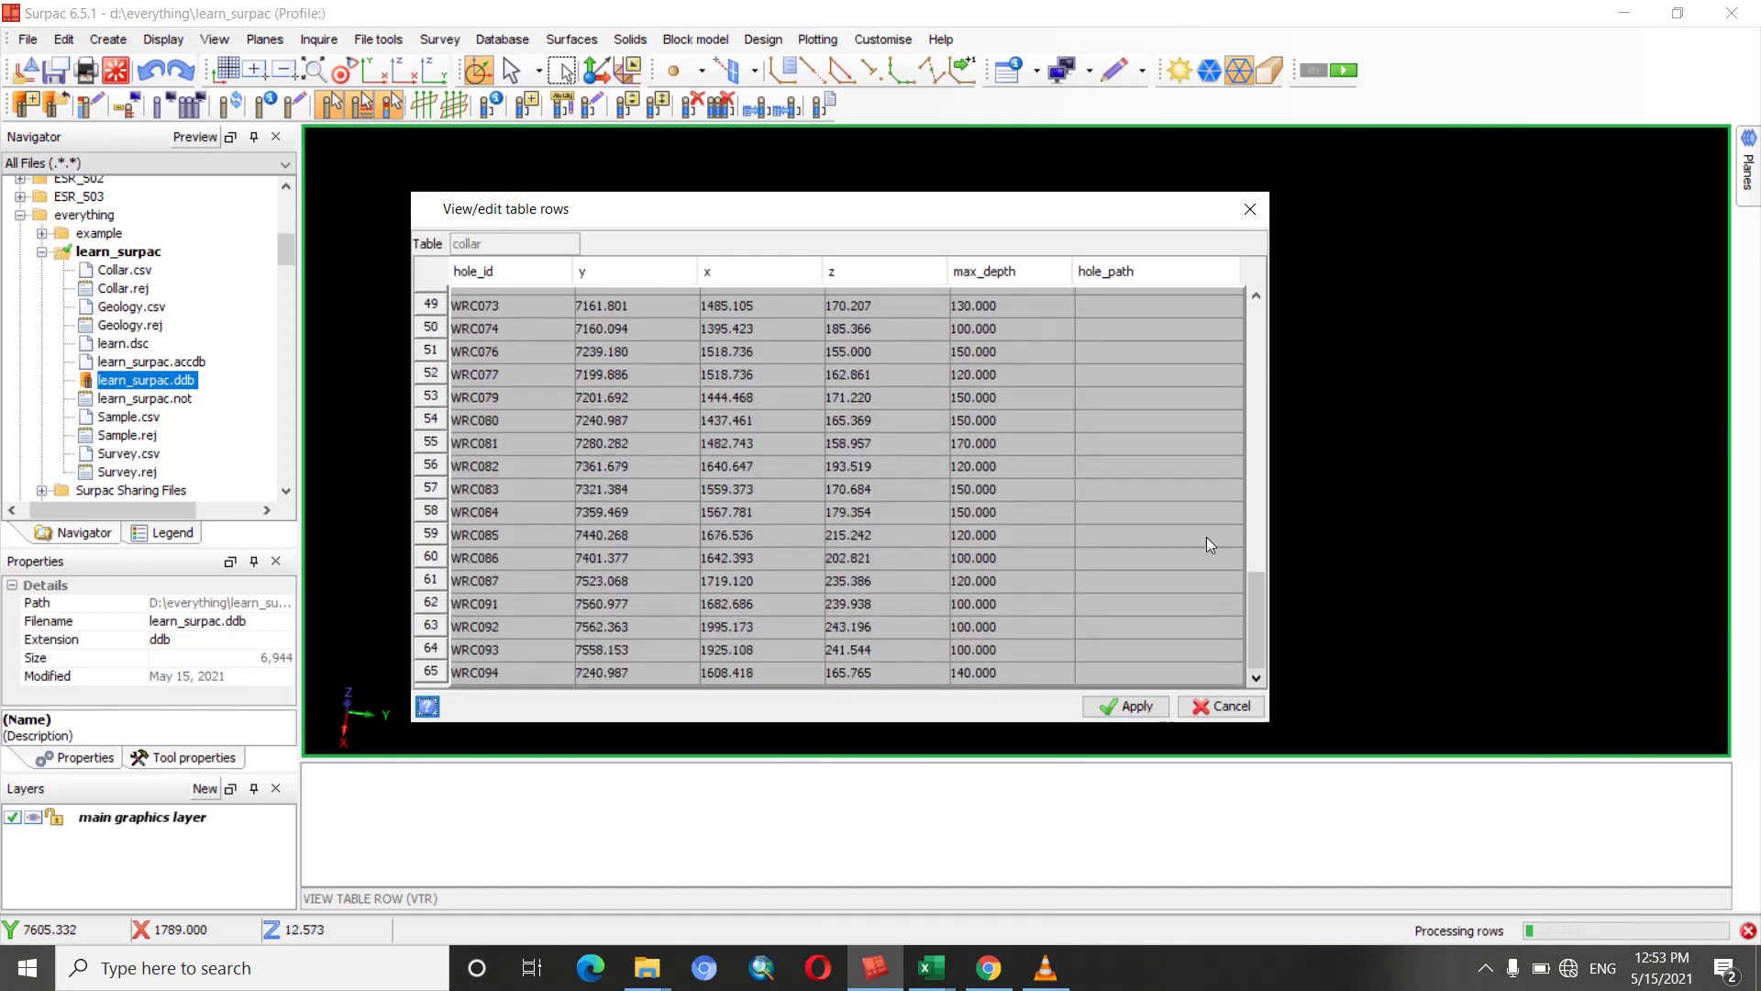
pyautogui.click(1234, 708)
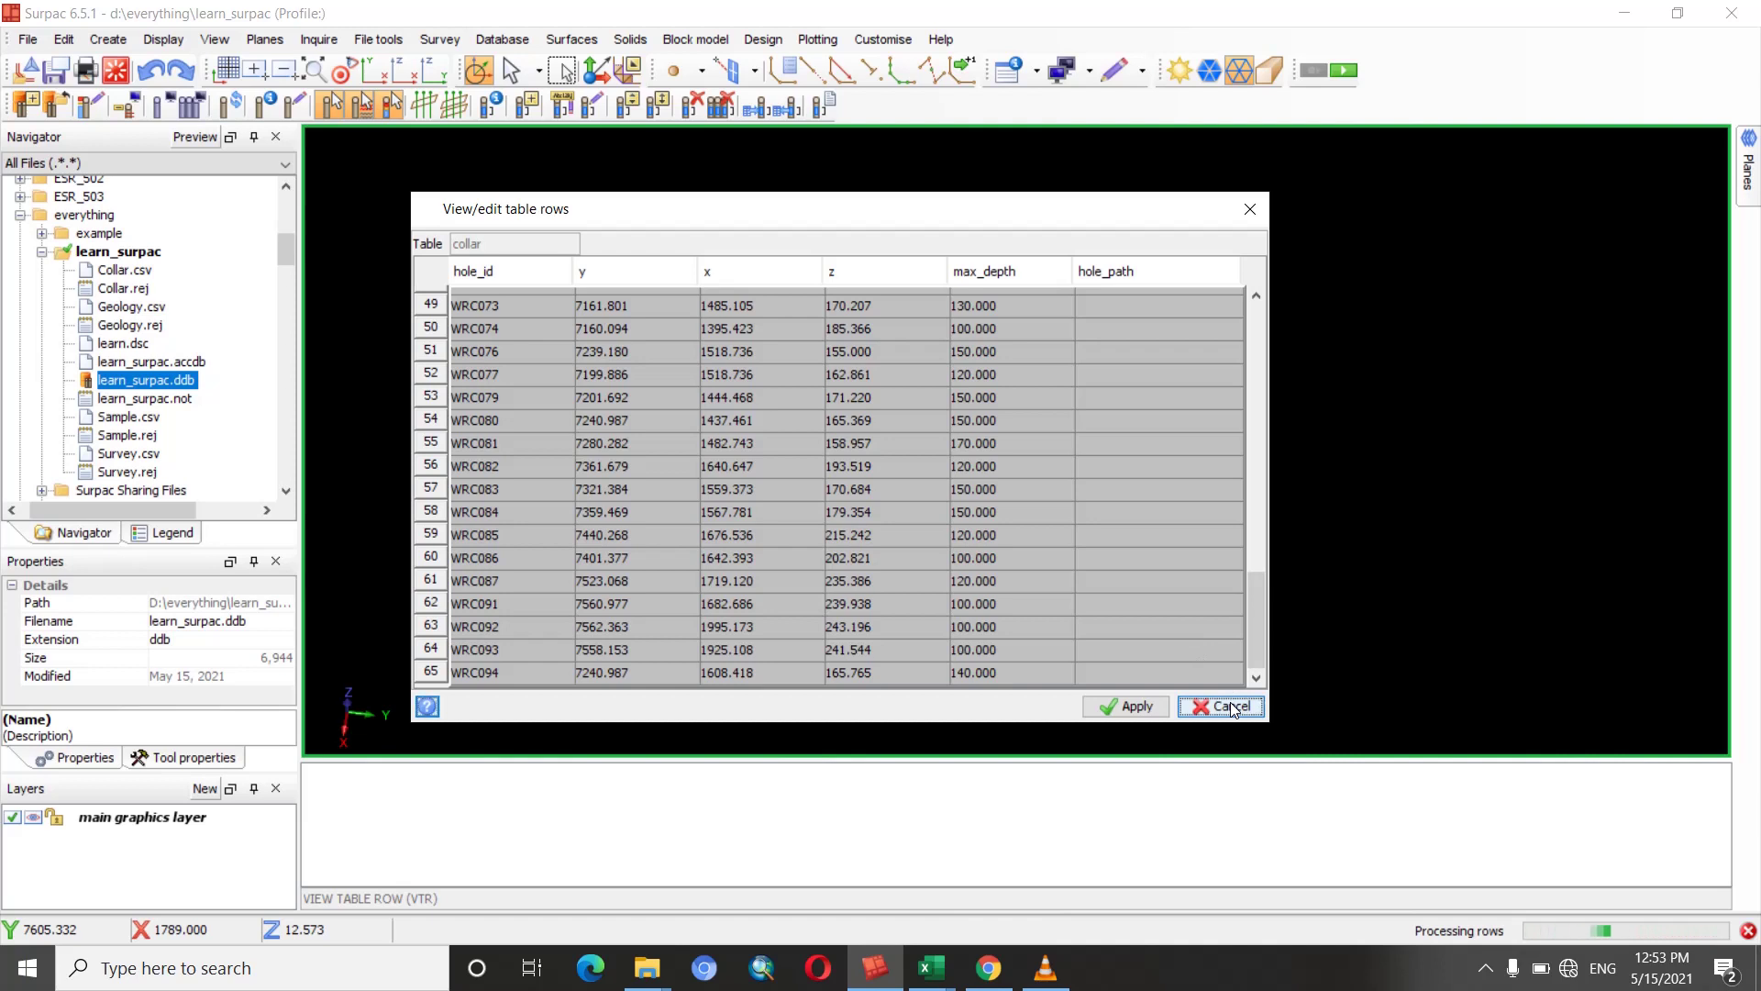
# Open the collar table for editing with no query constraints.
pyautogui.click(504, 39)
pyautogui.moveTo(523, 90)
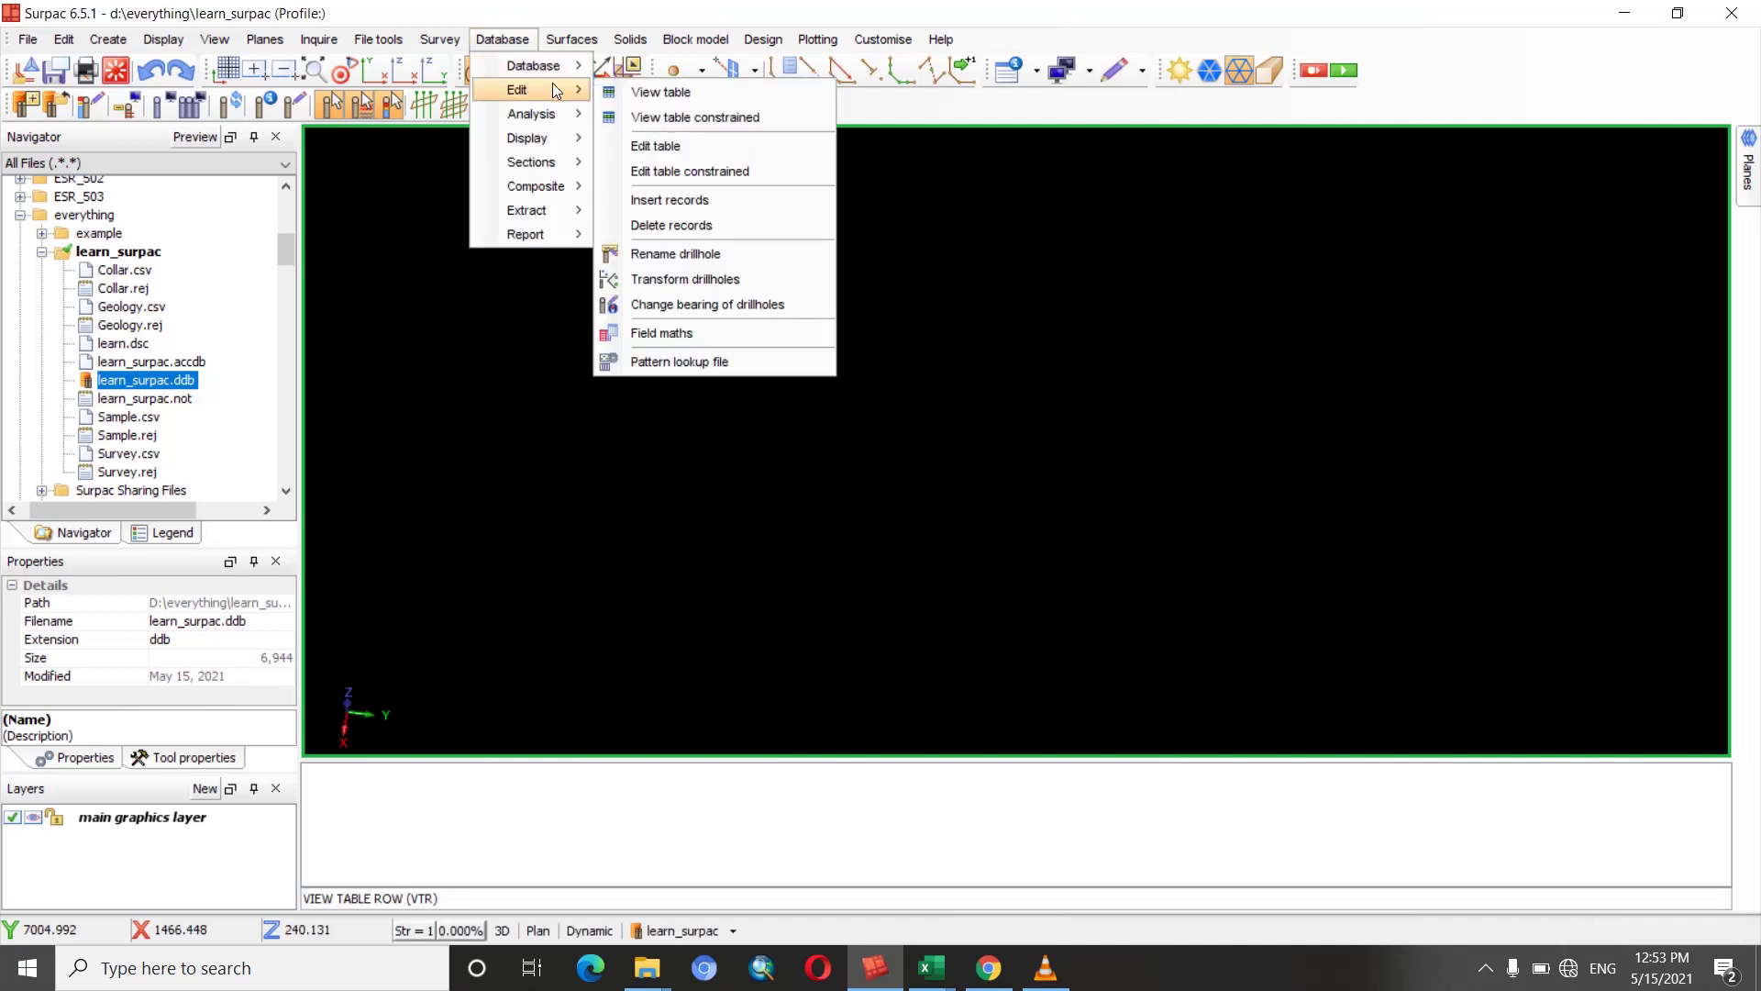
pyautogui.click(655, 147)
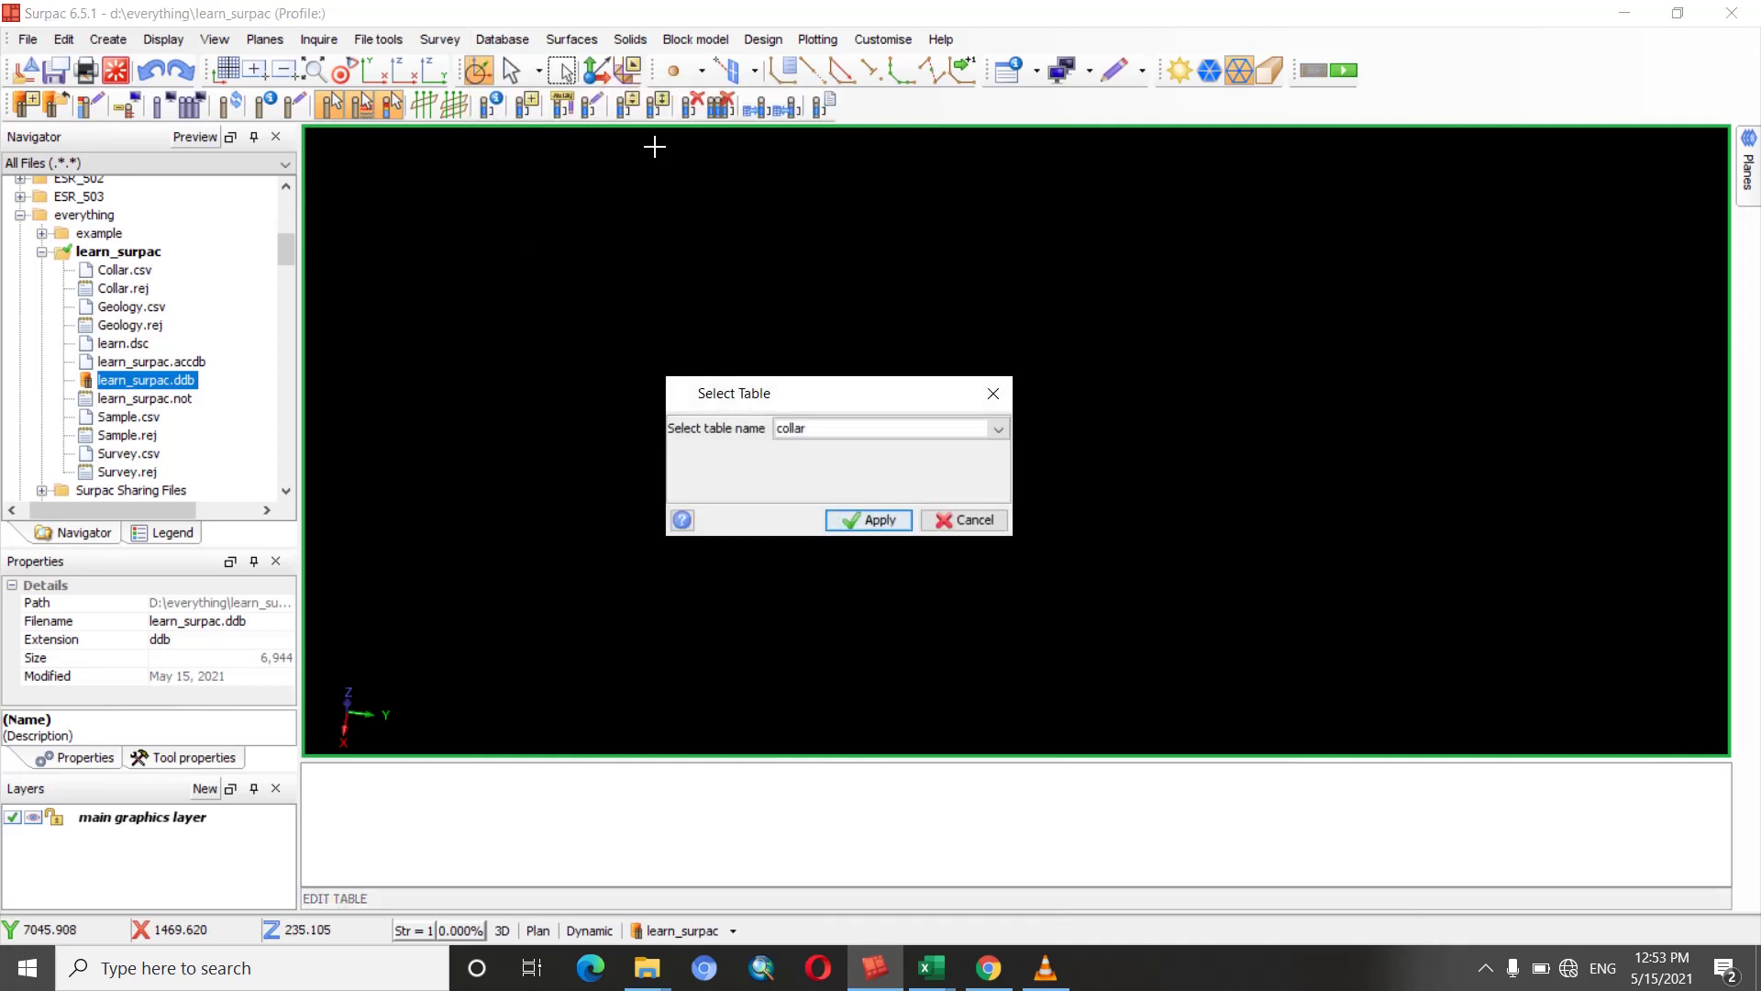
pyautogui.click(850, 520)
pyautogui.click(991, 587)
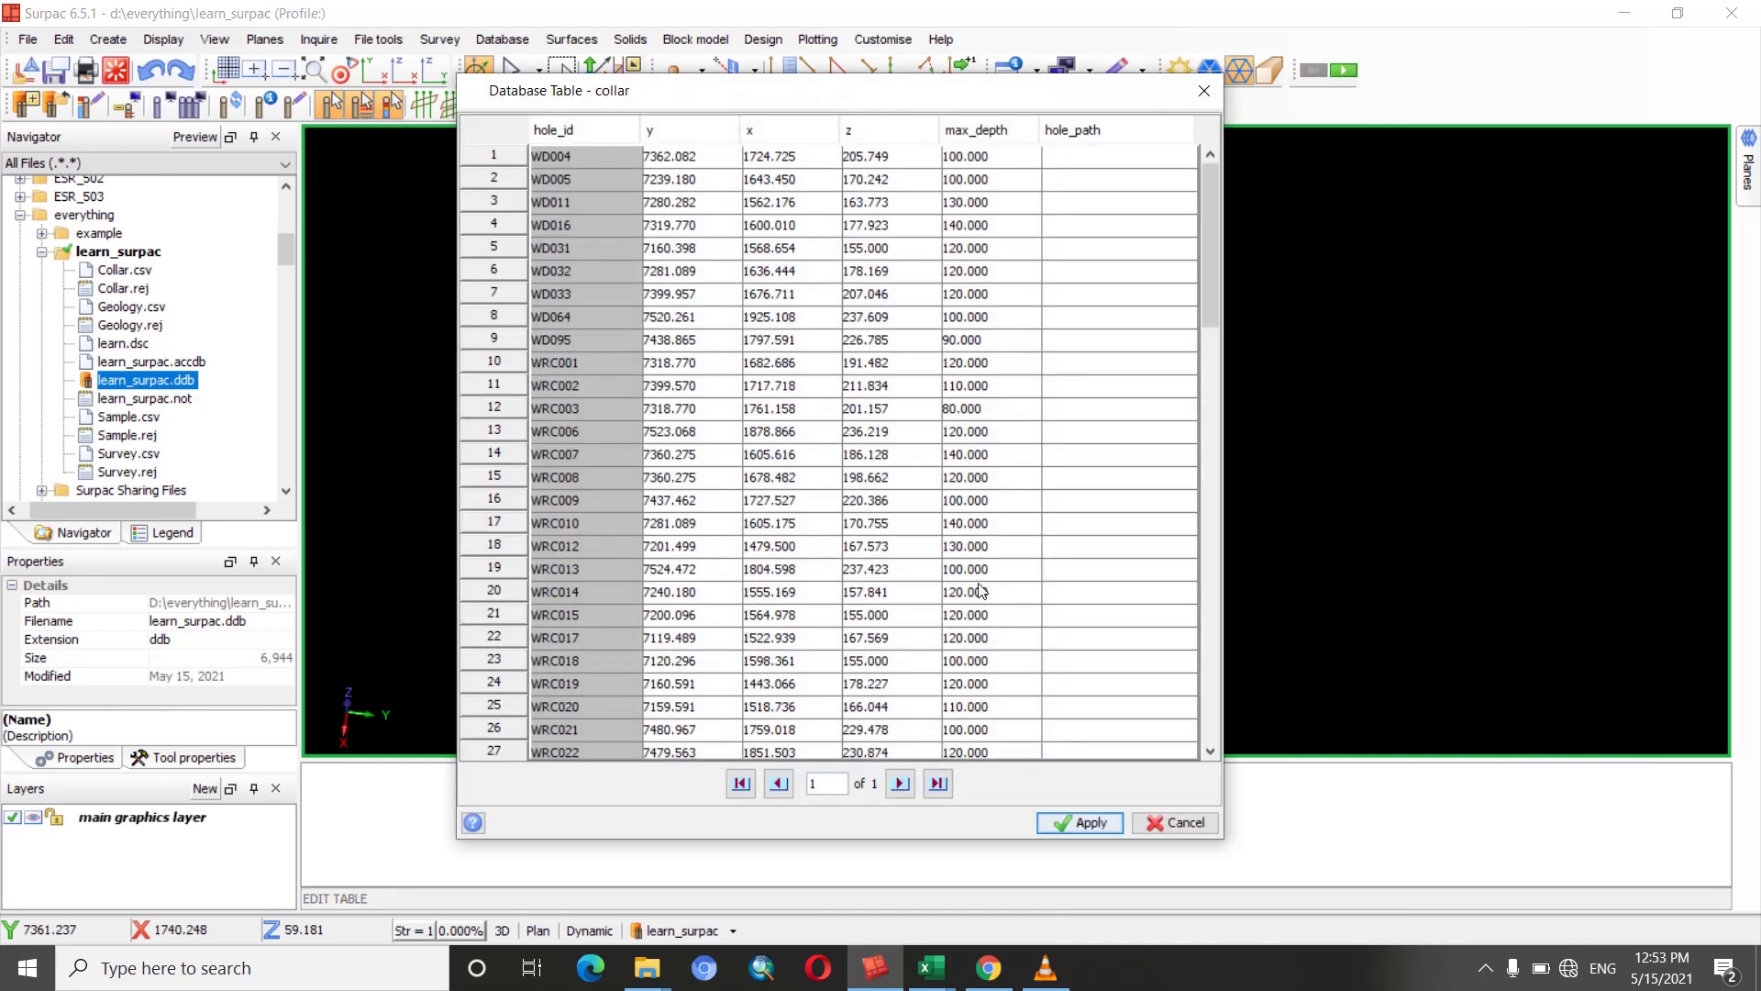
# Inspect WD004's y, x and hole_path cells, closing the hole path list without choosing.
pyautogui.moveTo(648, 158); pyautogui.dragTo(680, 158)
pyautogui.click(820, 160)
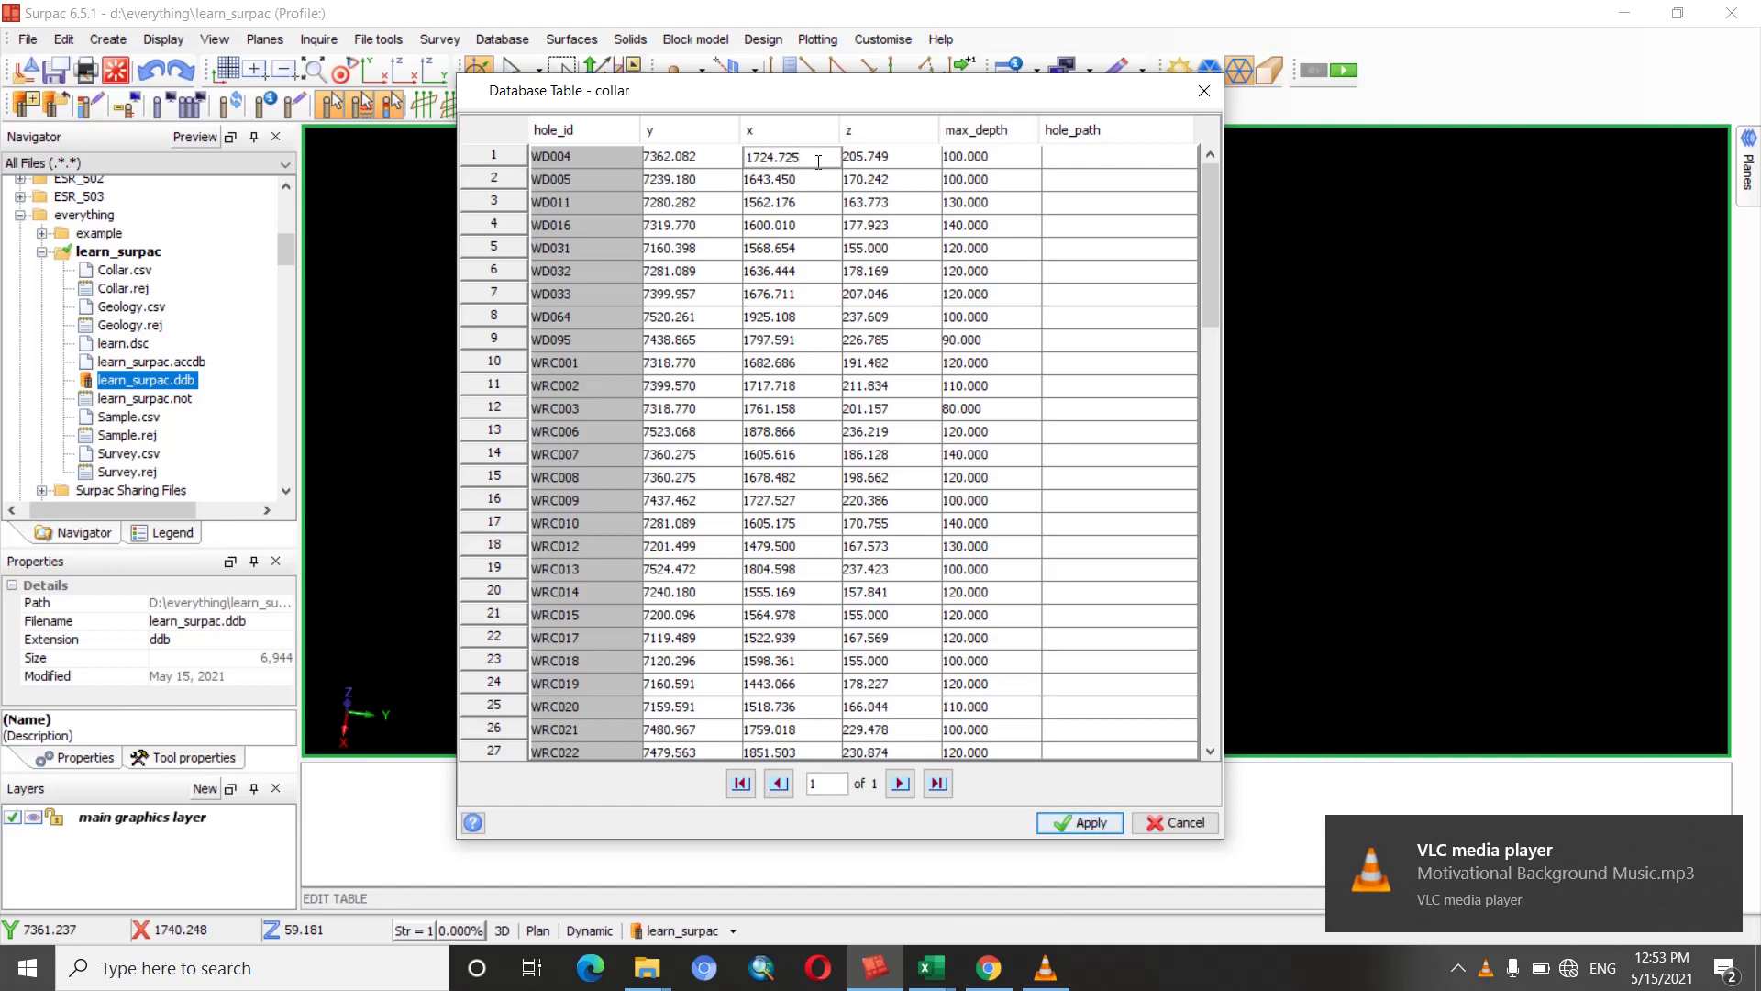
pyautogui.click(1018, 280)
pyautogui.click(1100, 231)
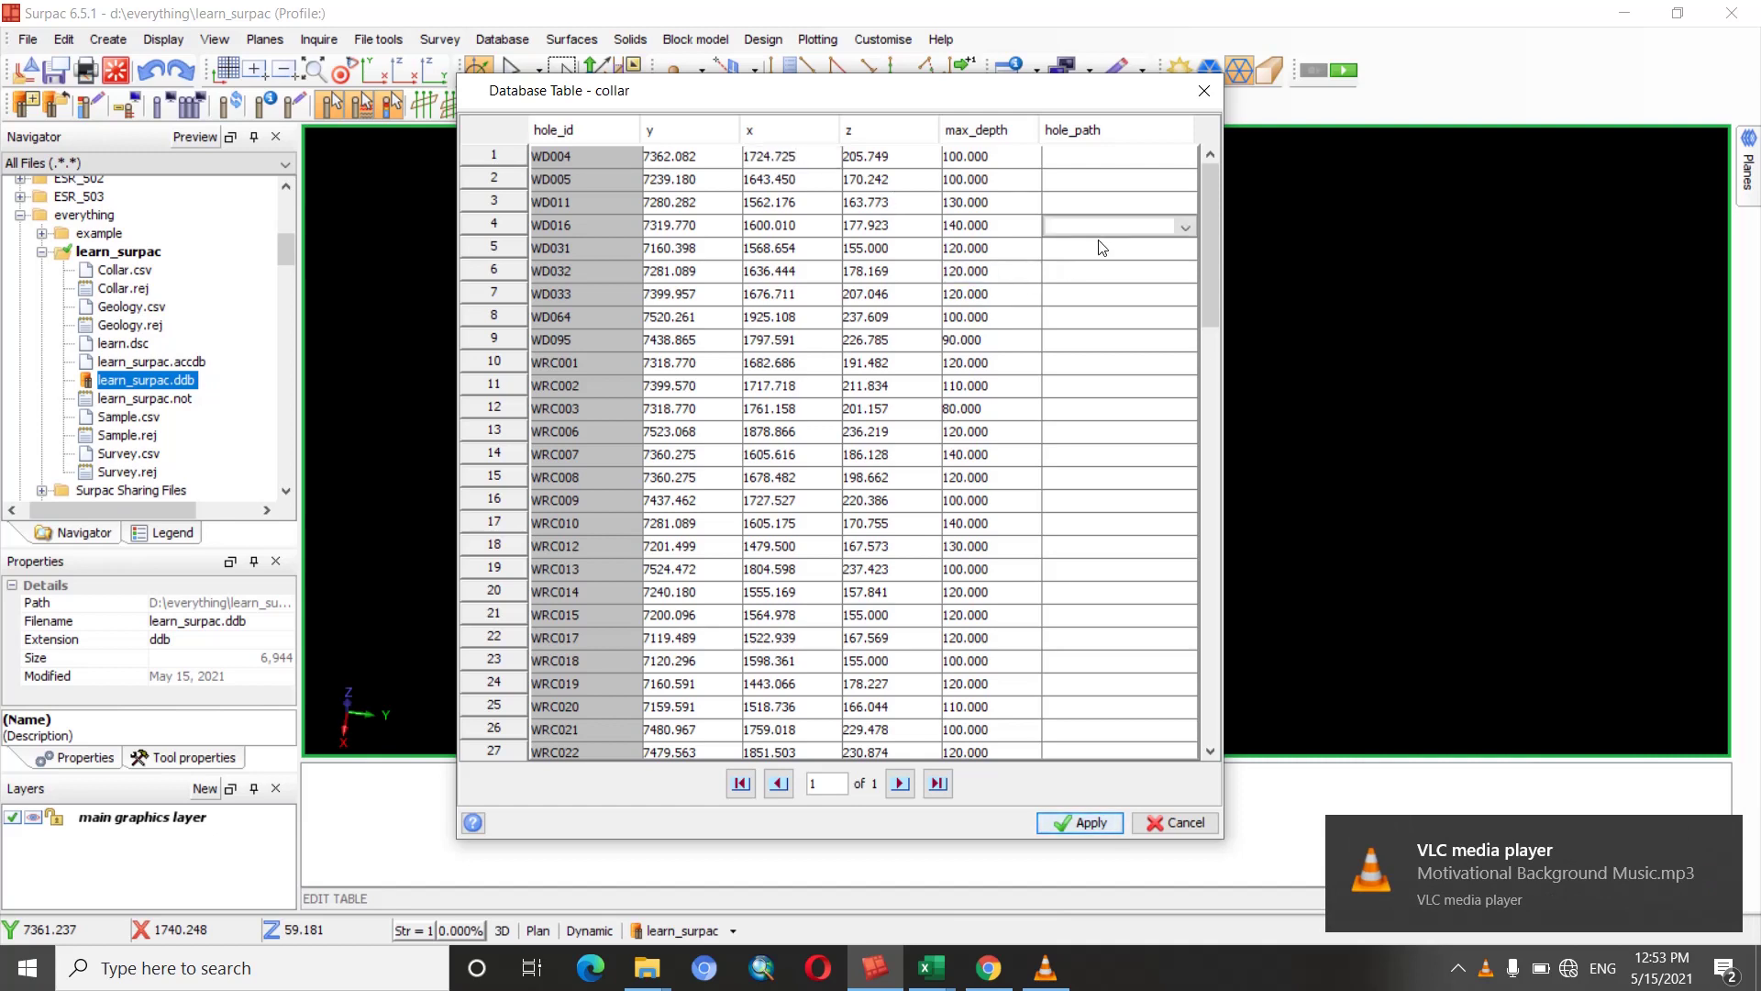
pyautogui.click(1187, 160)
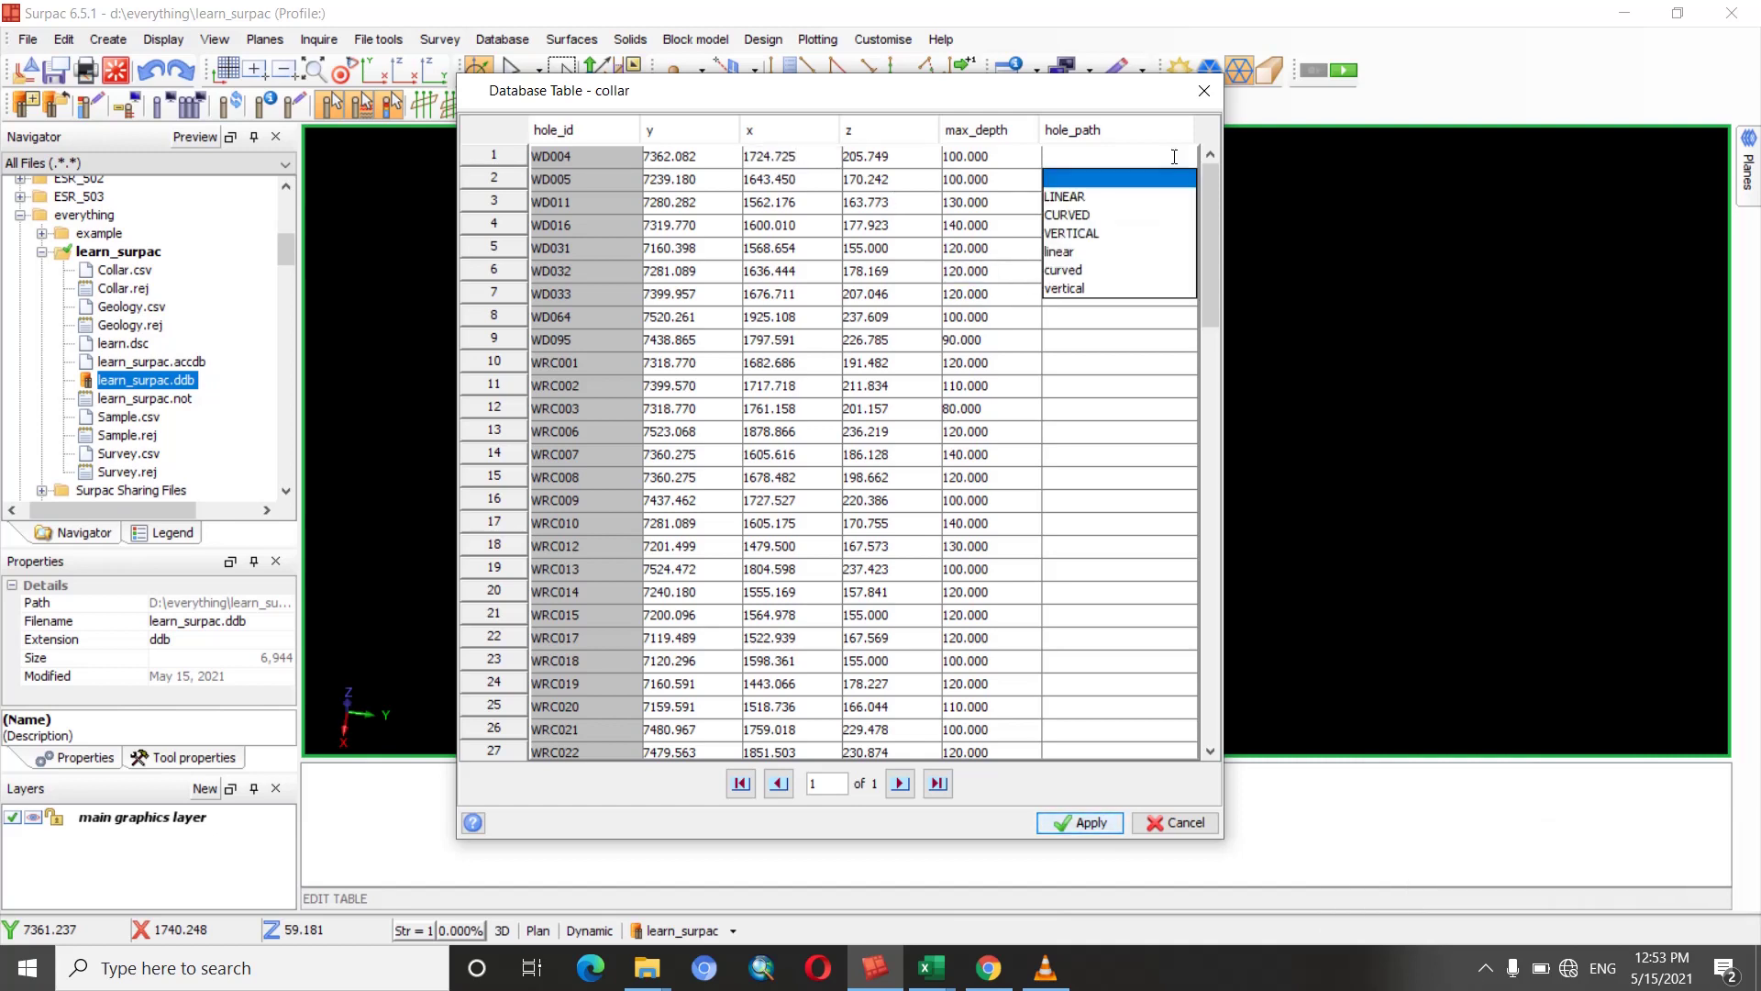
pyautogui.click(1187, 160)
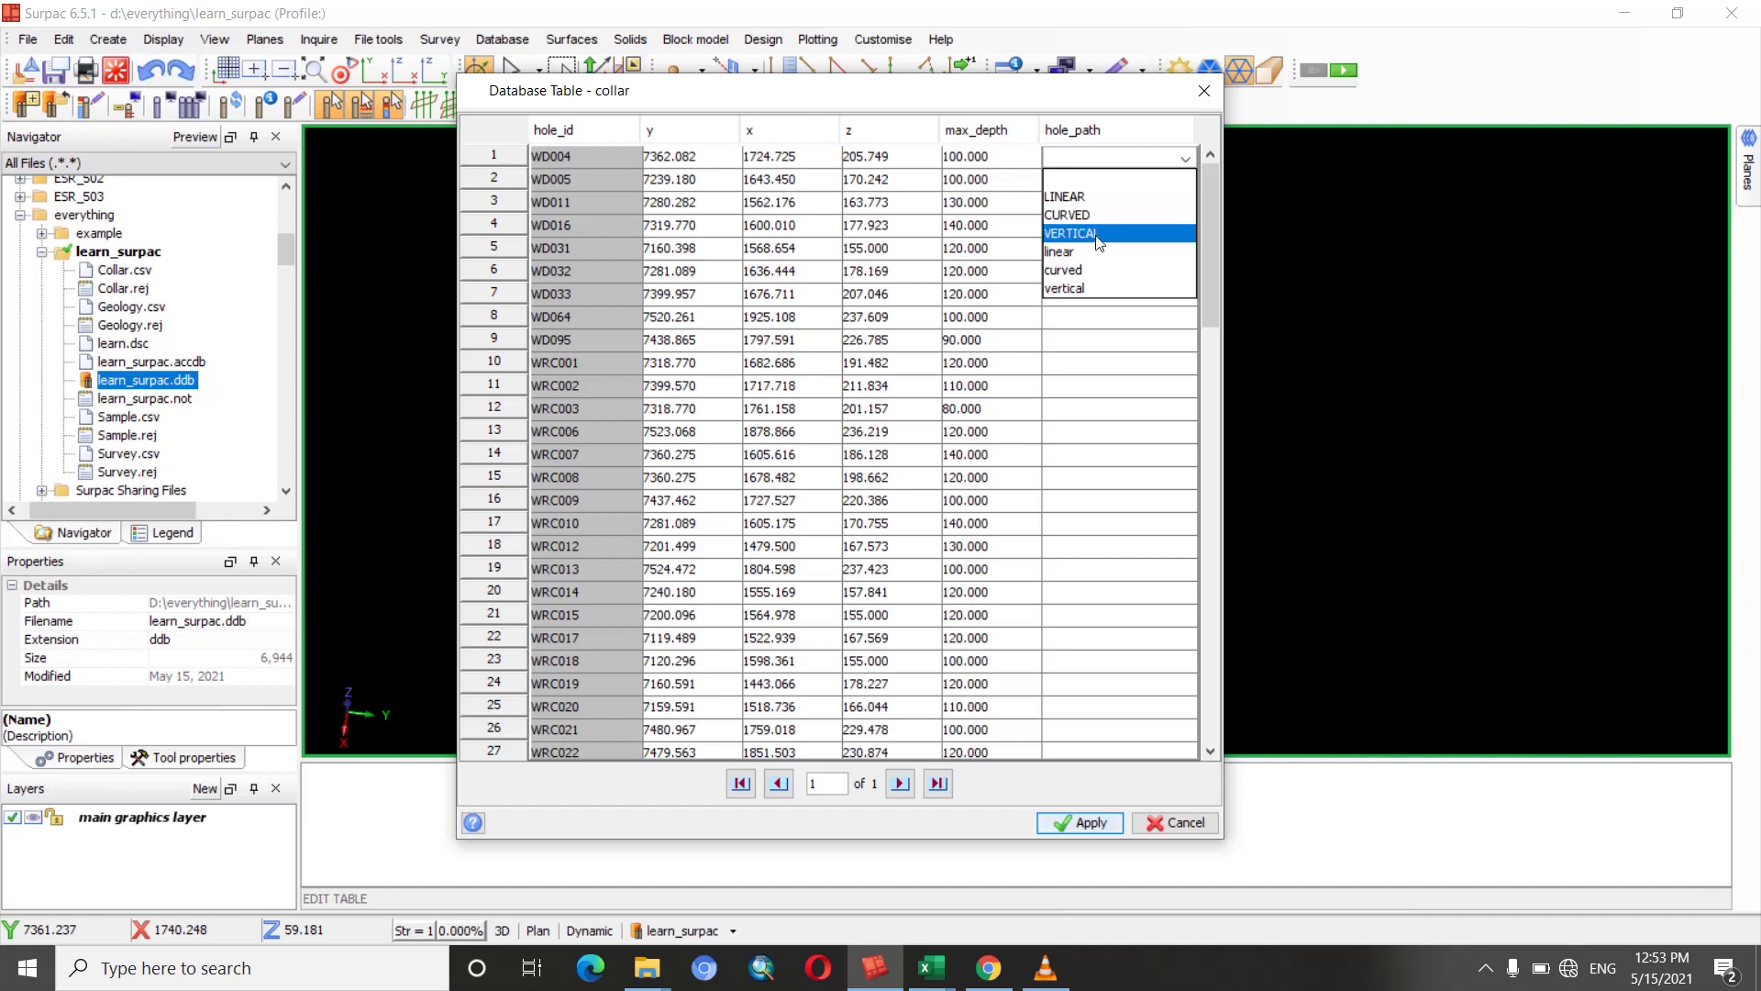
pyautogui.click(1088, 408)
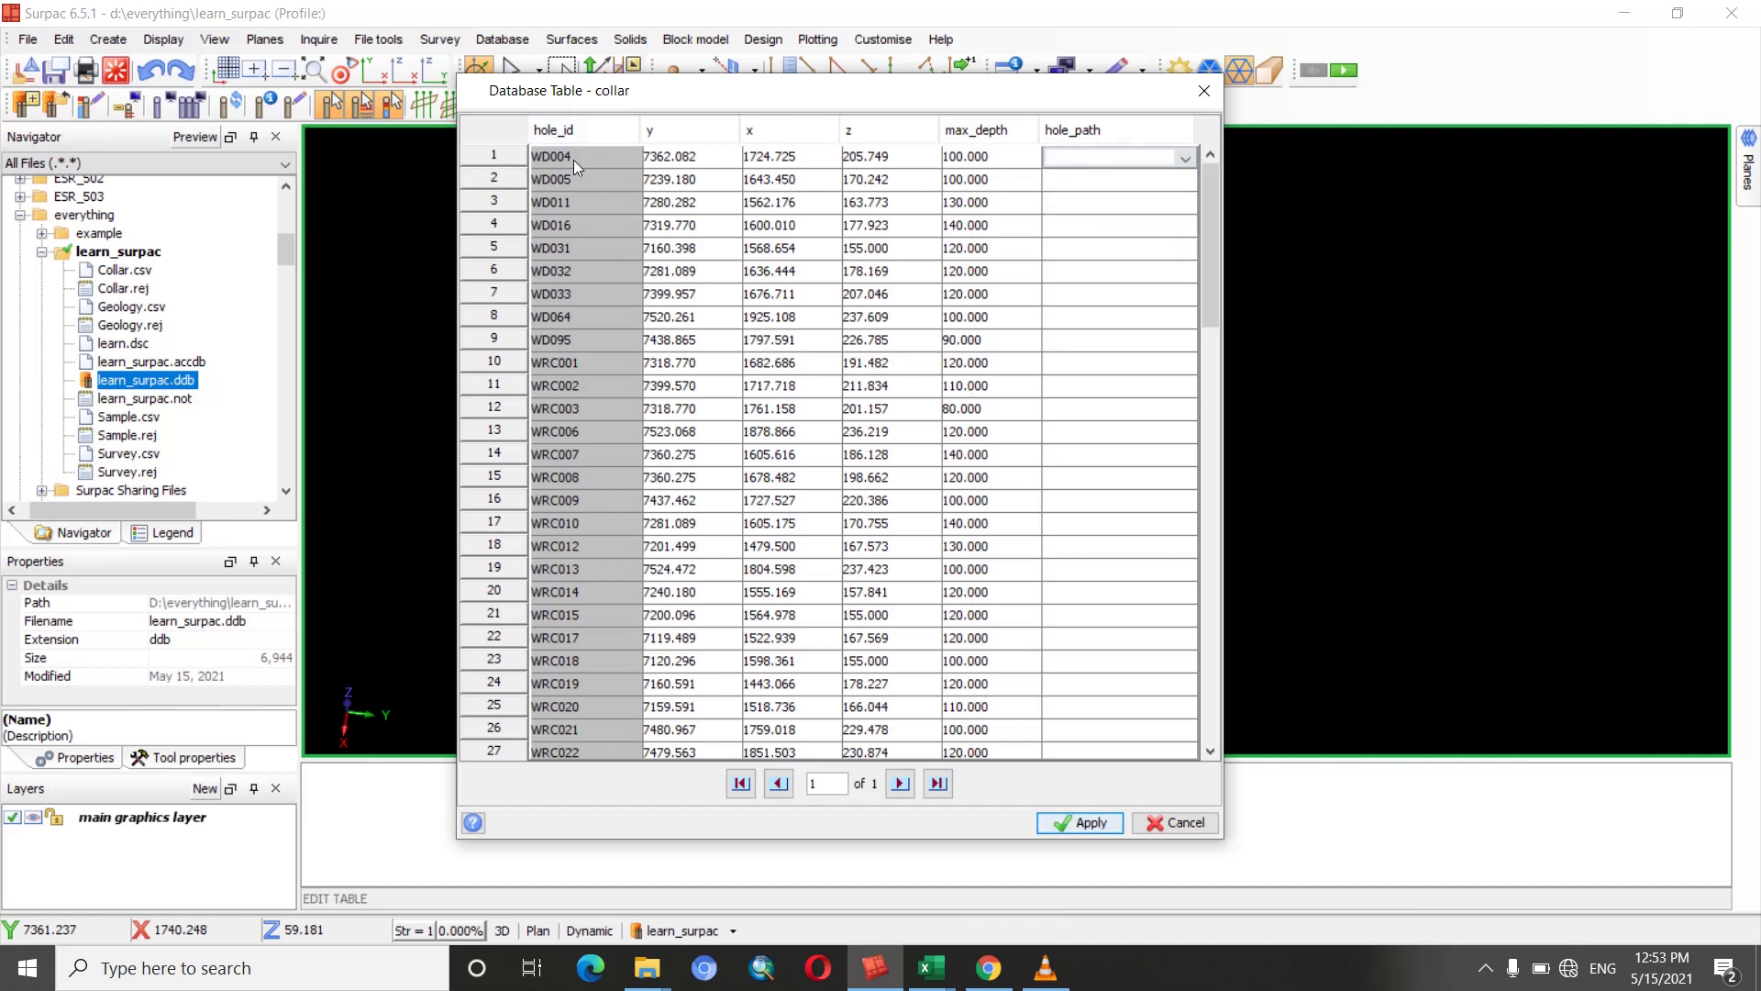
pyautogui.moveTo(588, 102); pyautogui.dragTo(614, 132)
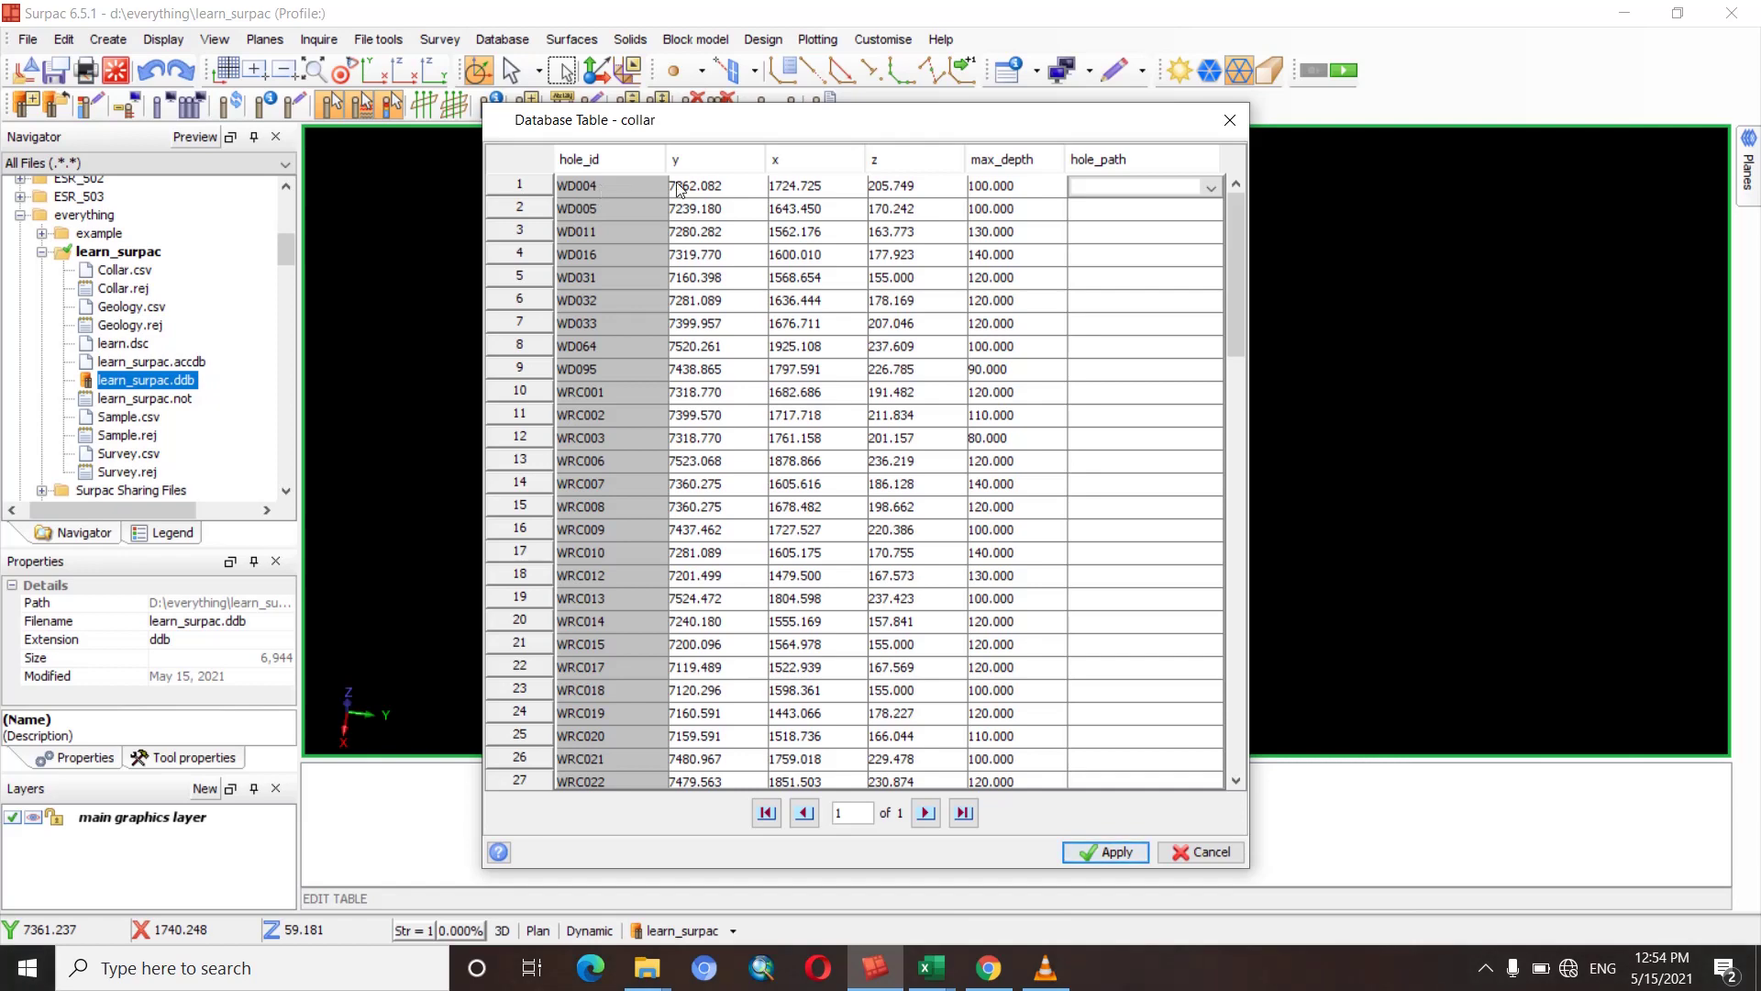
# Scroll up and down through the editable collar records from WD004 to WRC022.
pyautogui.scroll(-1, 725, 207)
pyautogui.scroll(-1, 730, 211)
pyautogui.scroll(2, 729, 212)
pyautogui.scroll(-3, 620, 213)
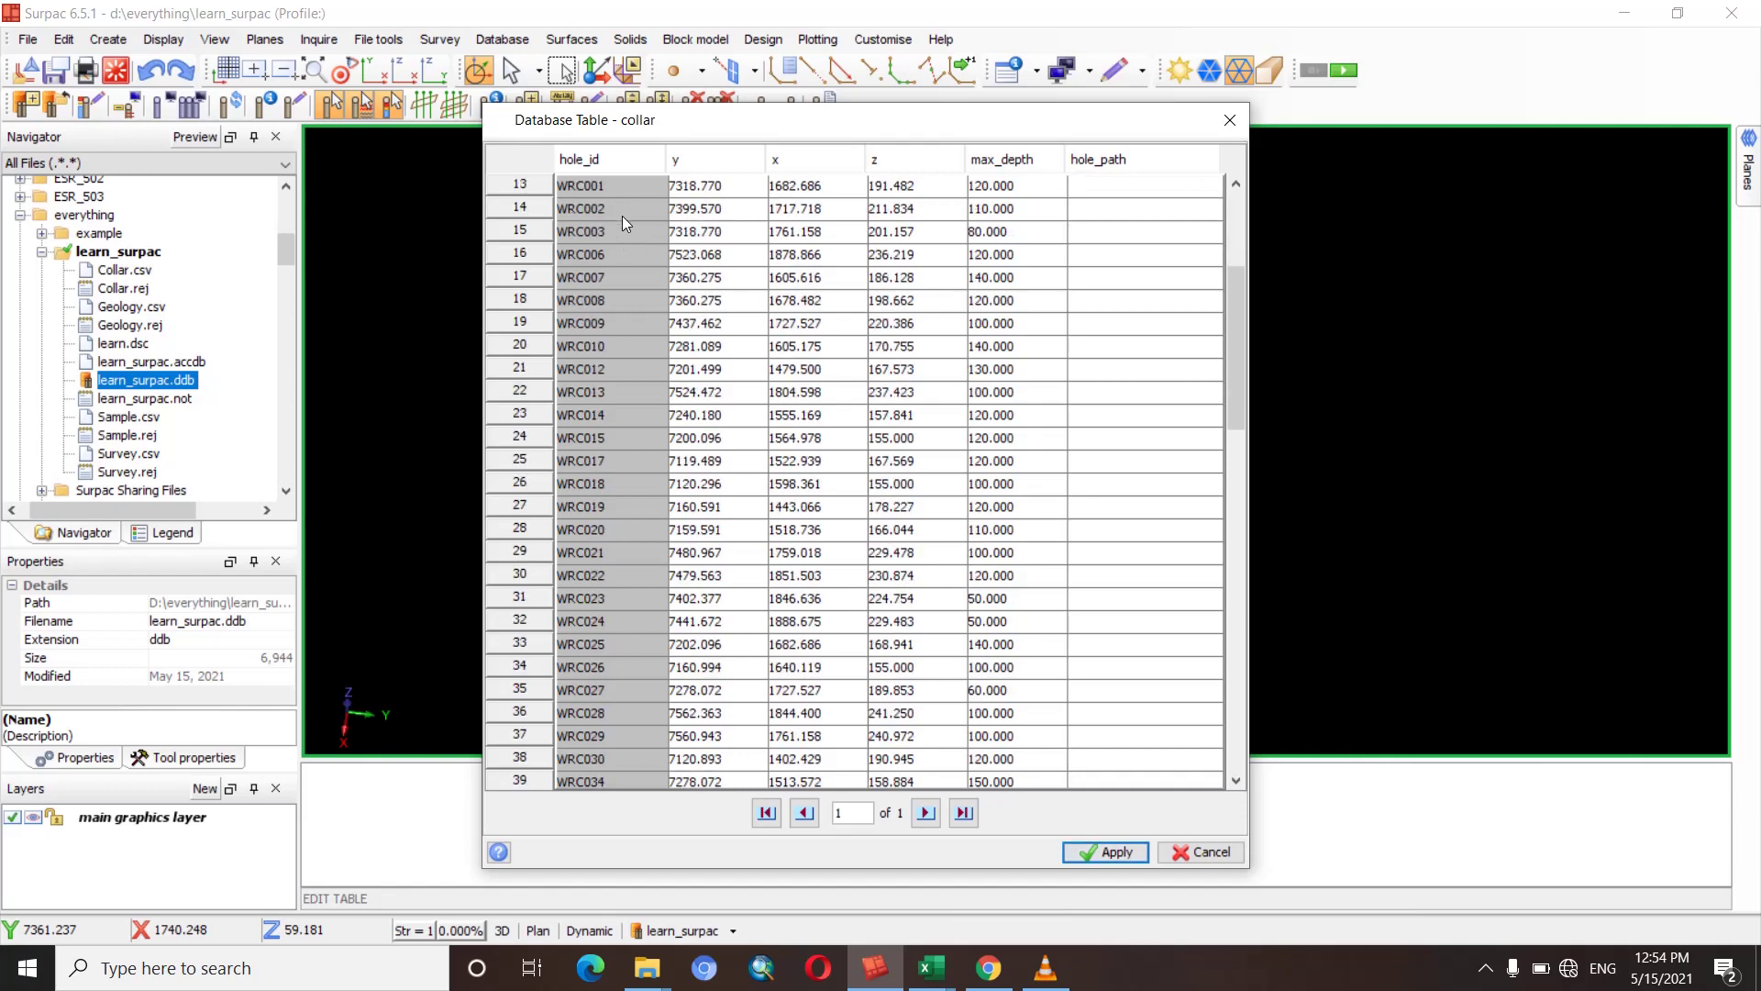
pyautogui.scroll(3, 622, 225)
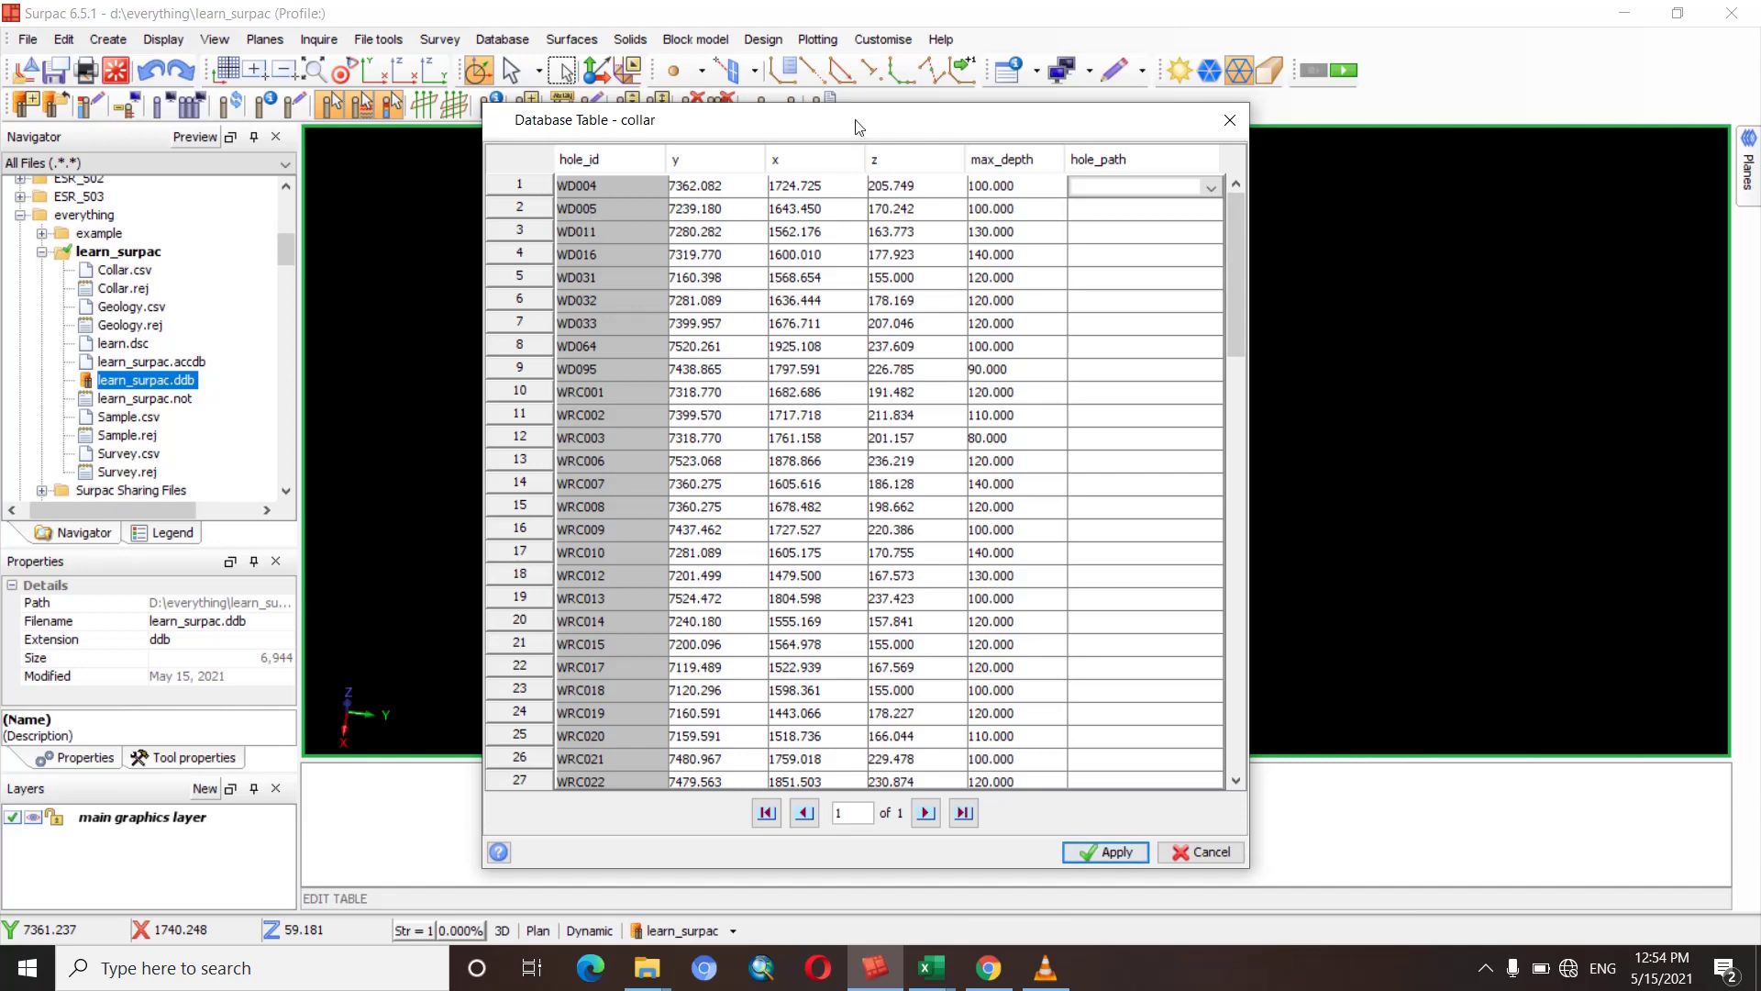
pyautogui.click(1228, 120)
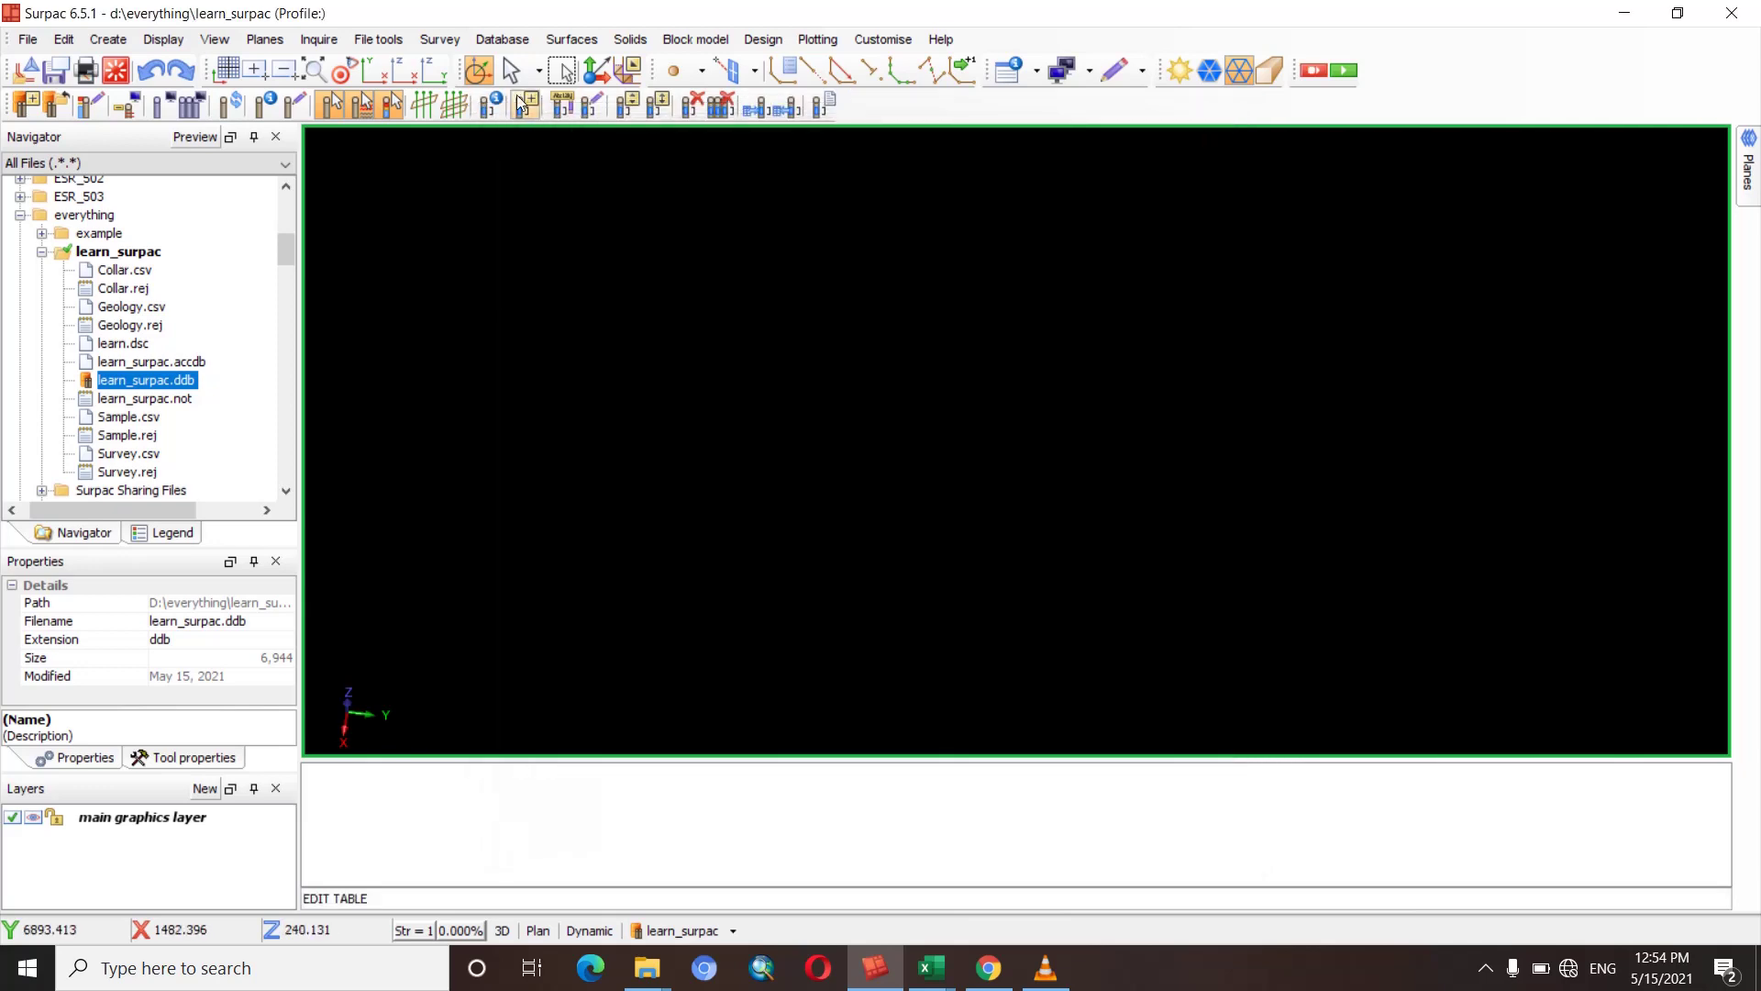
pyautogui.click(510, 40)
pyautogui.moveTo(520, 90)
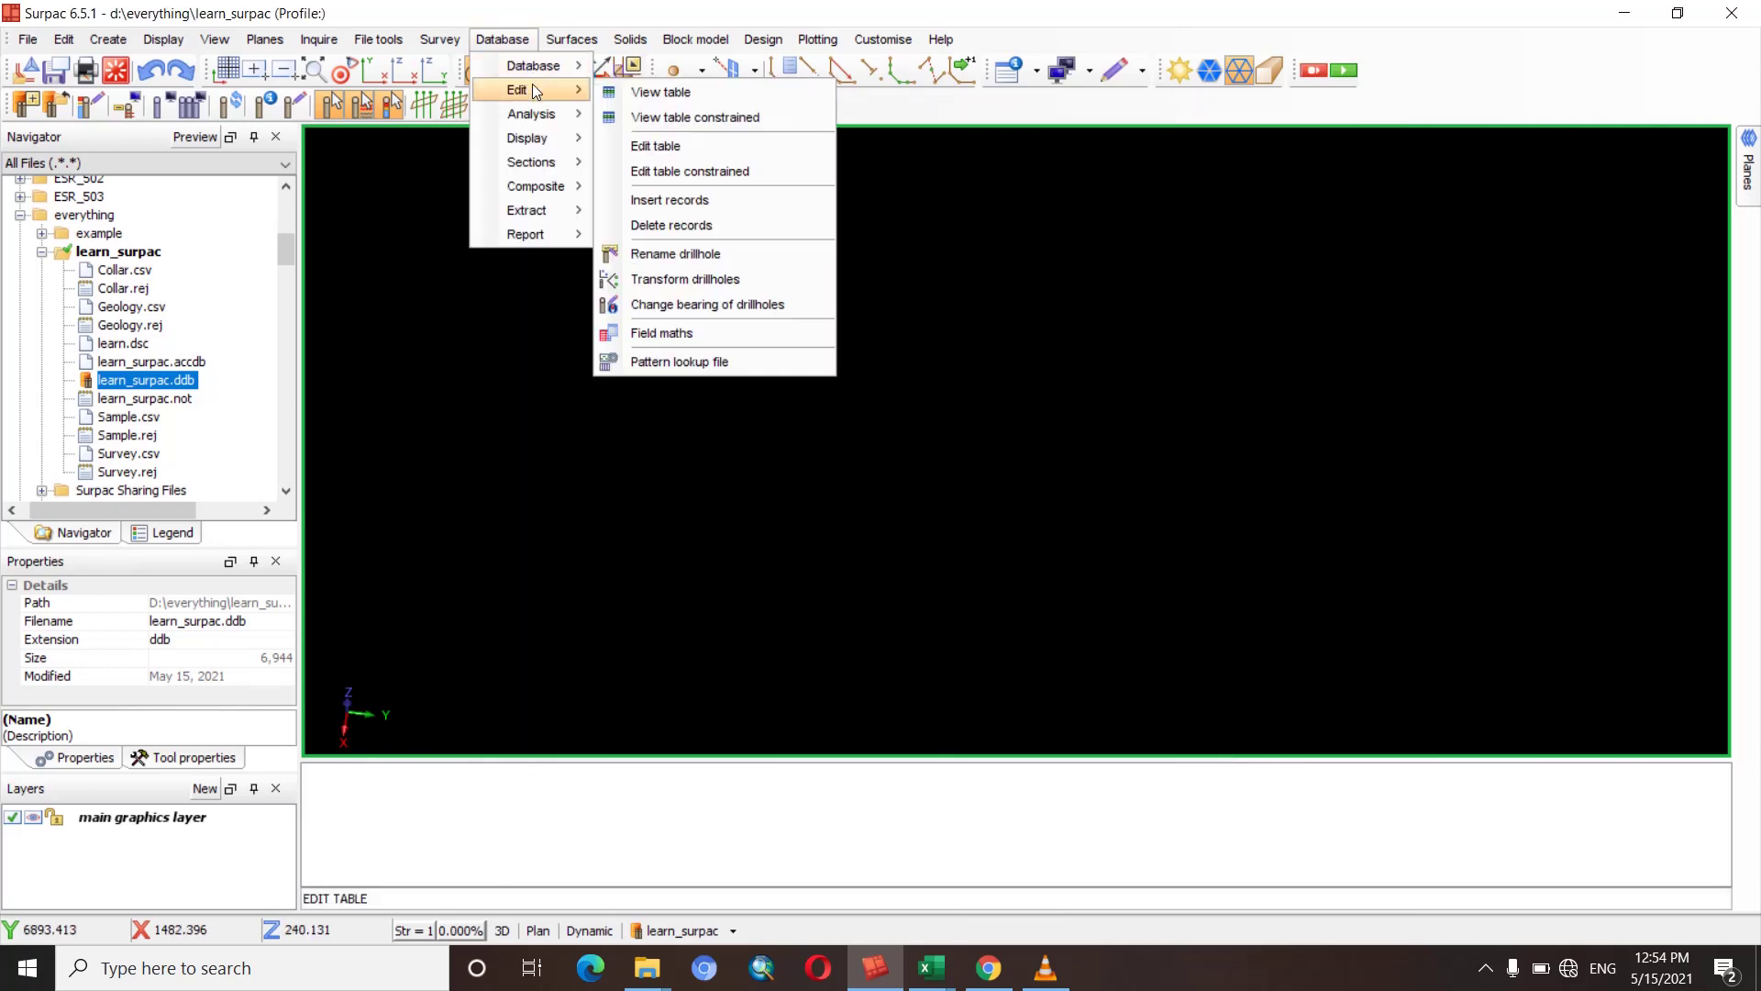
pyautogui.click(642, 93)
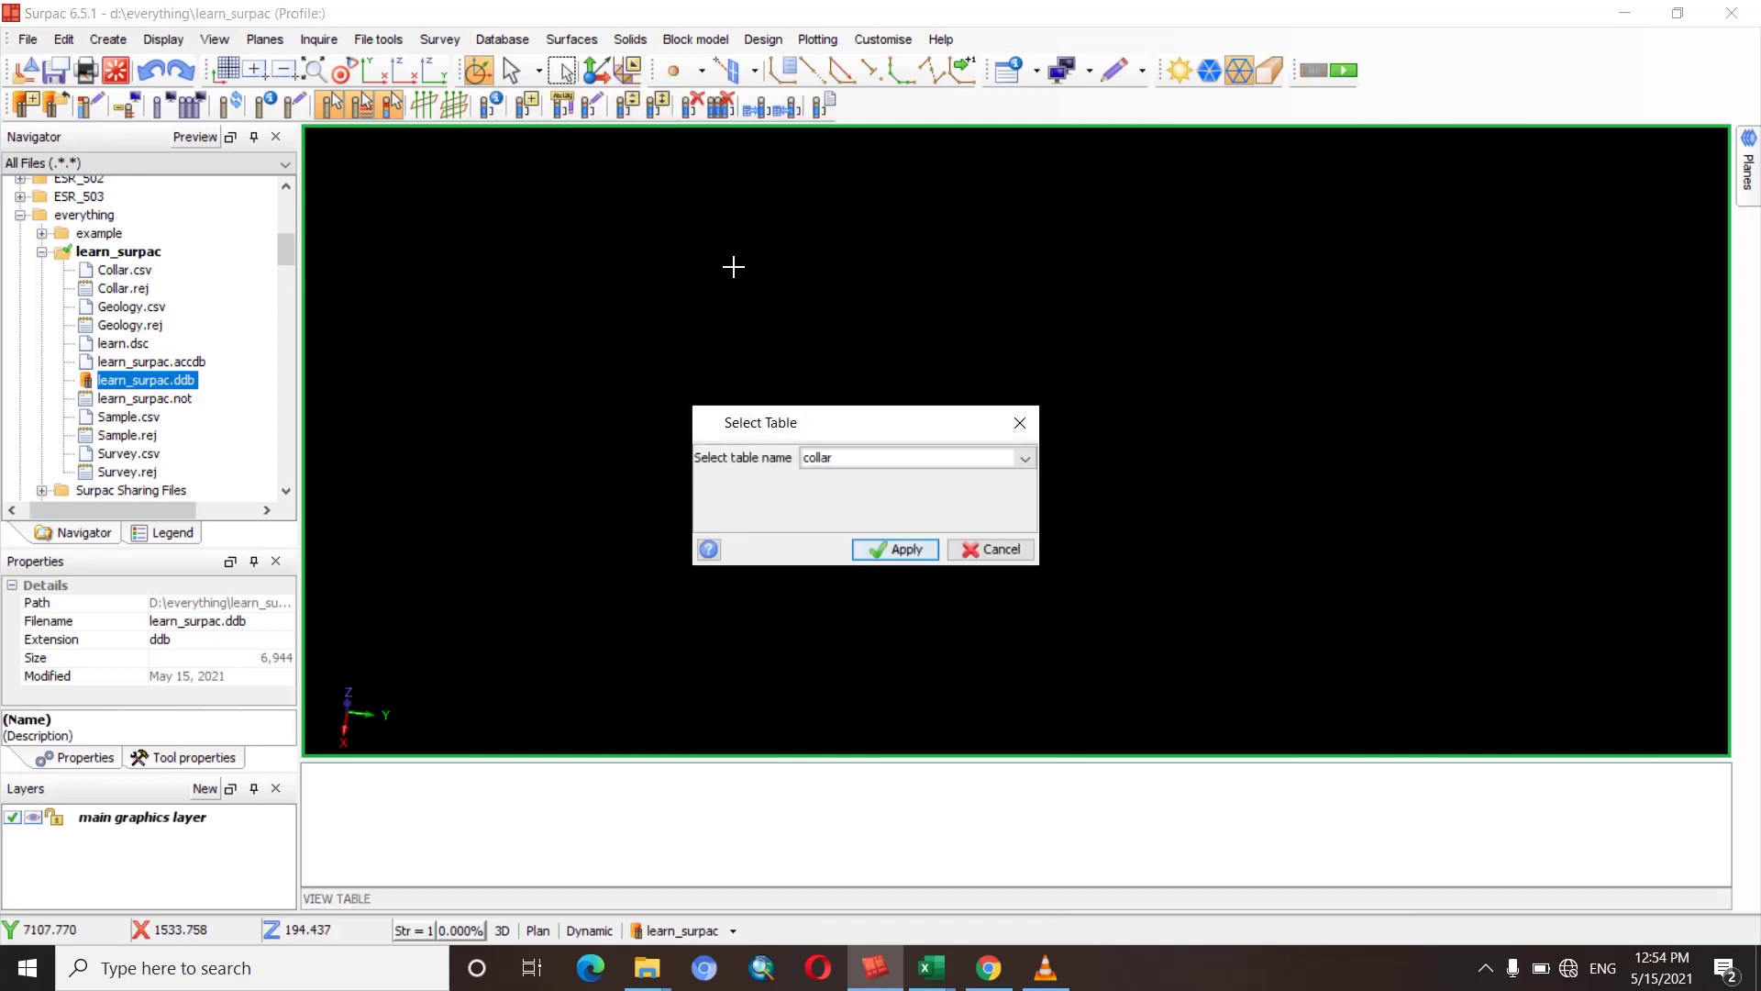
pyautogui.click(1026, 459)
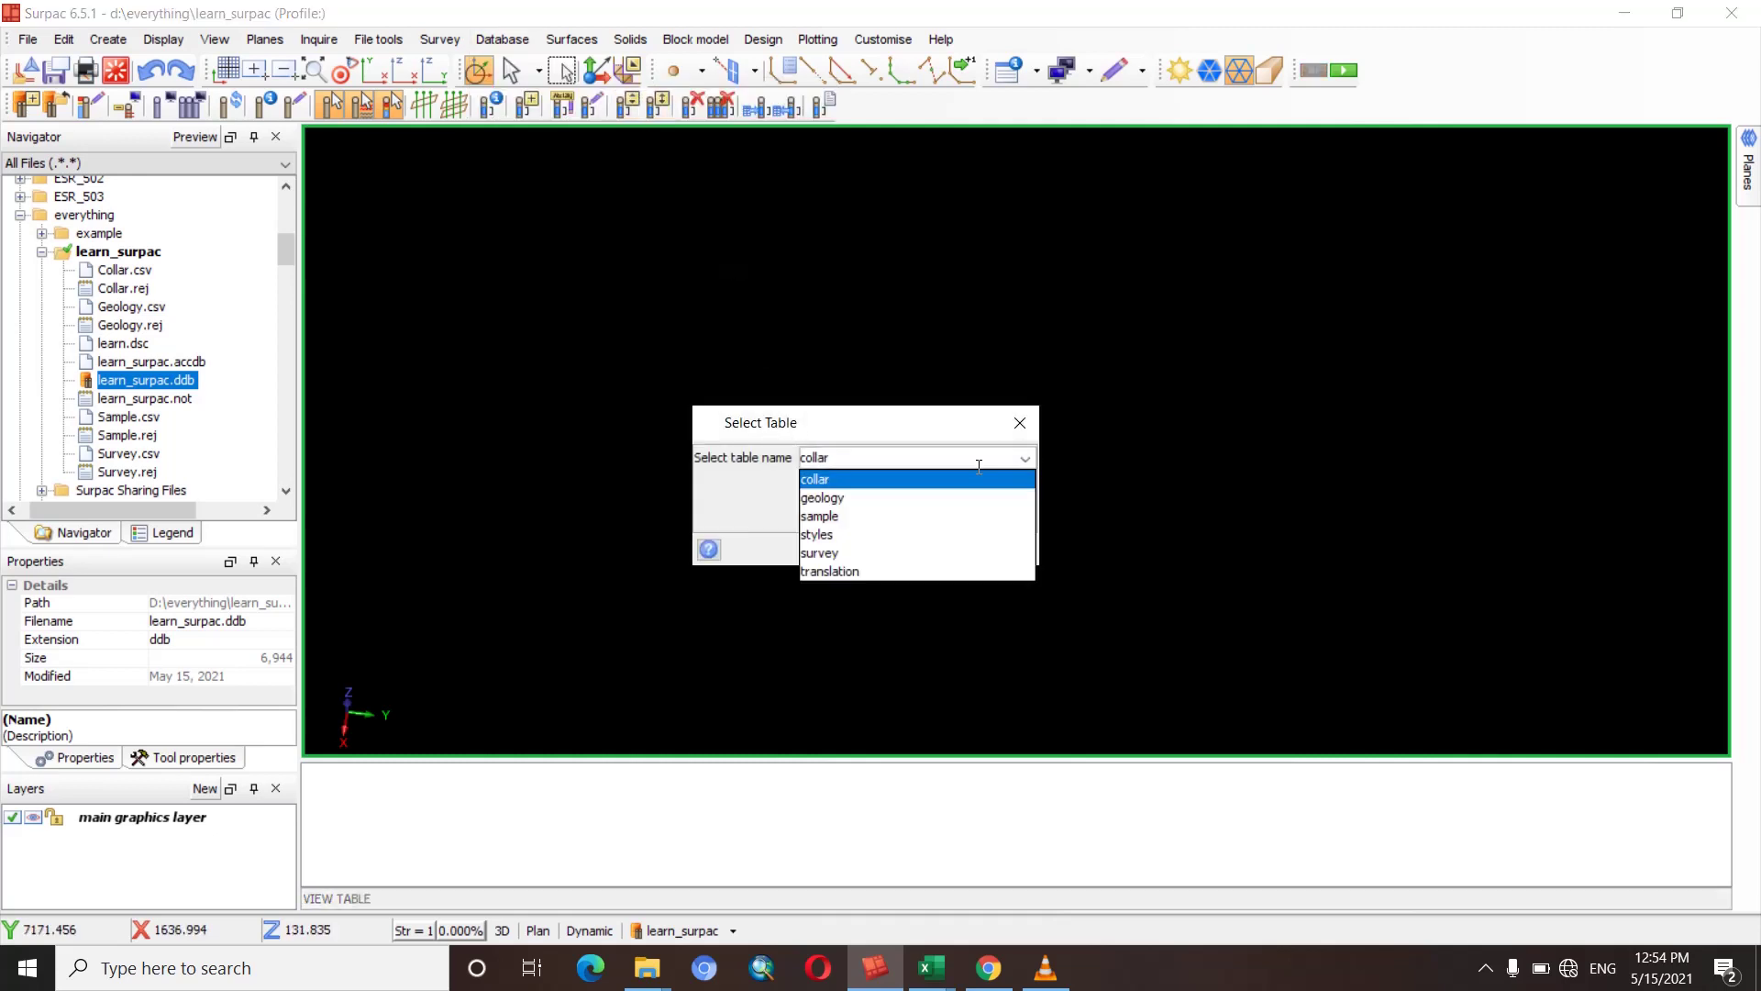
pyautogui.click(853, 497)
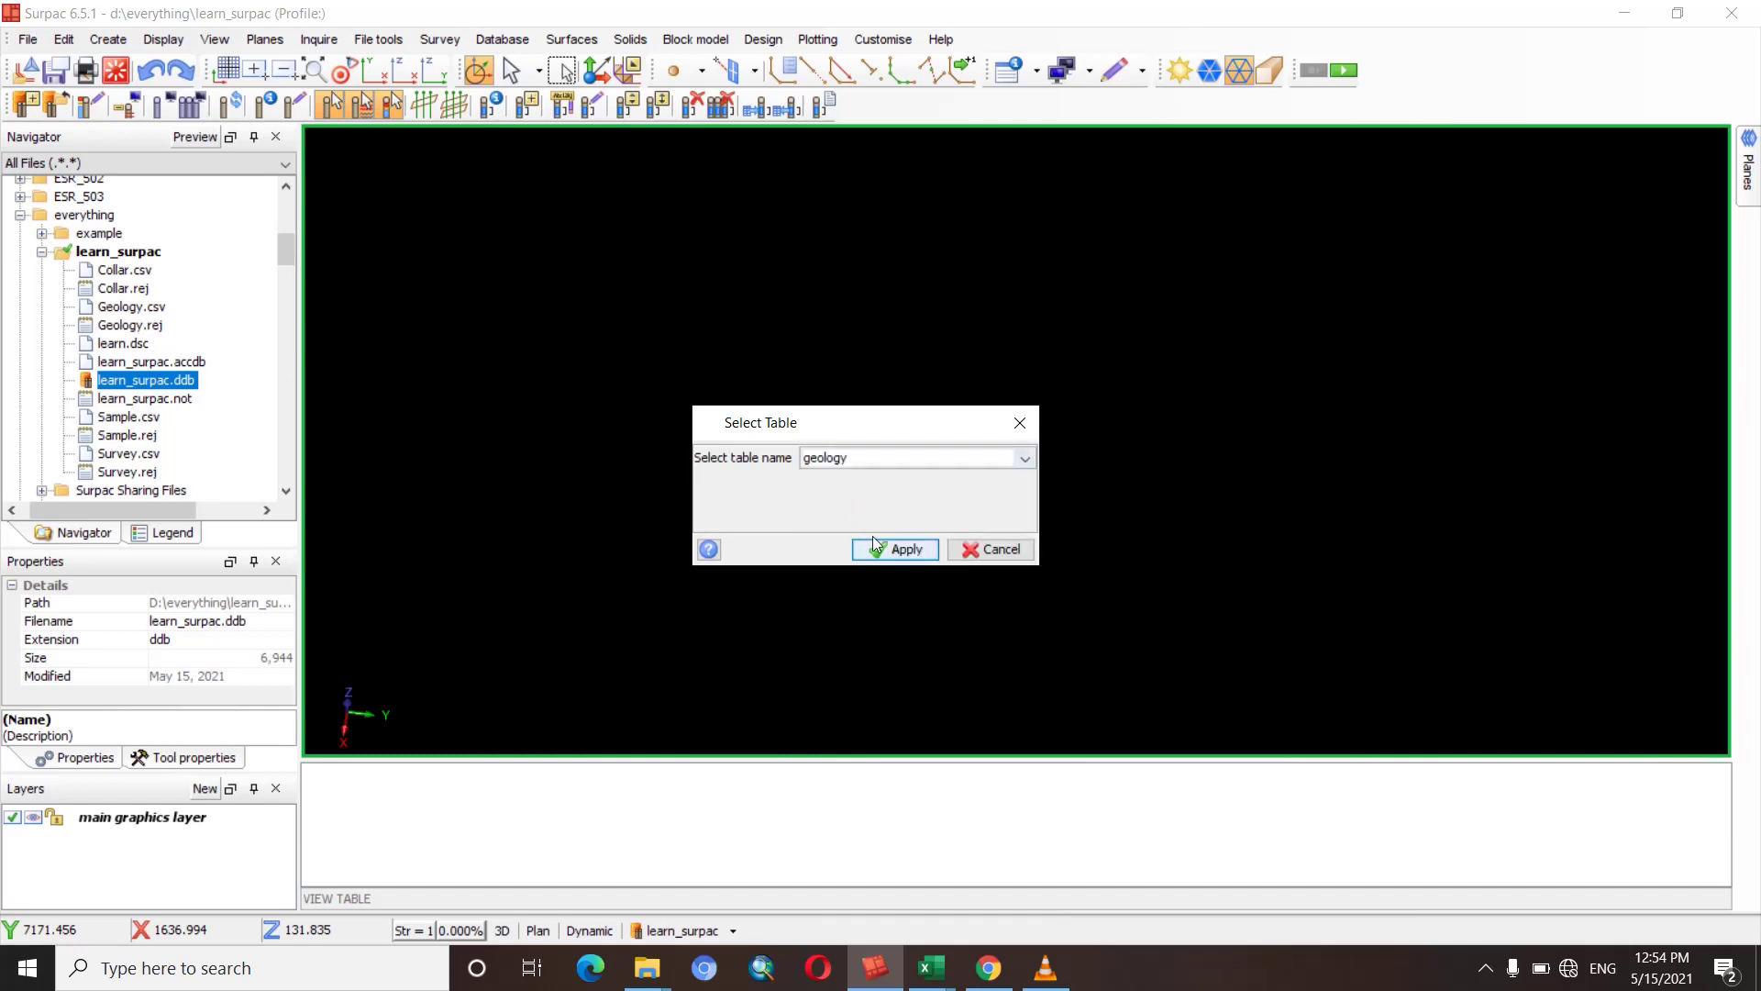
pyautogui.click(877, 543)
pyautogui.click(1032, 609)
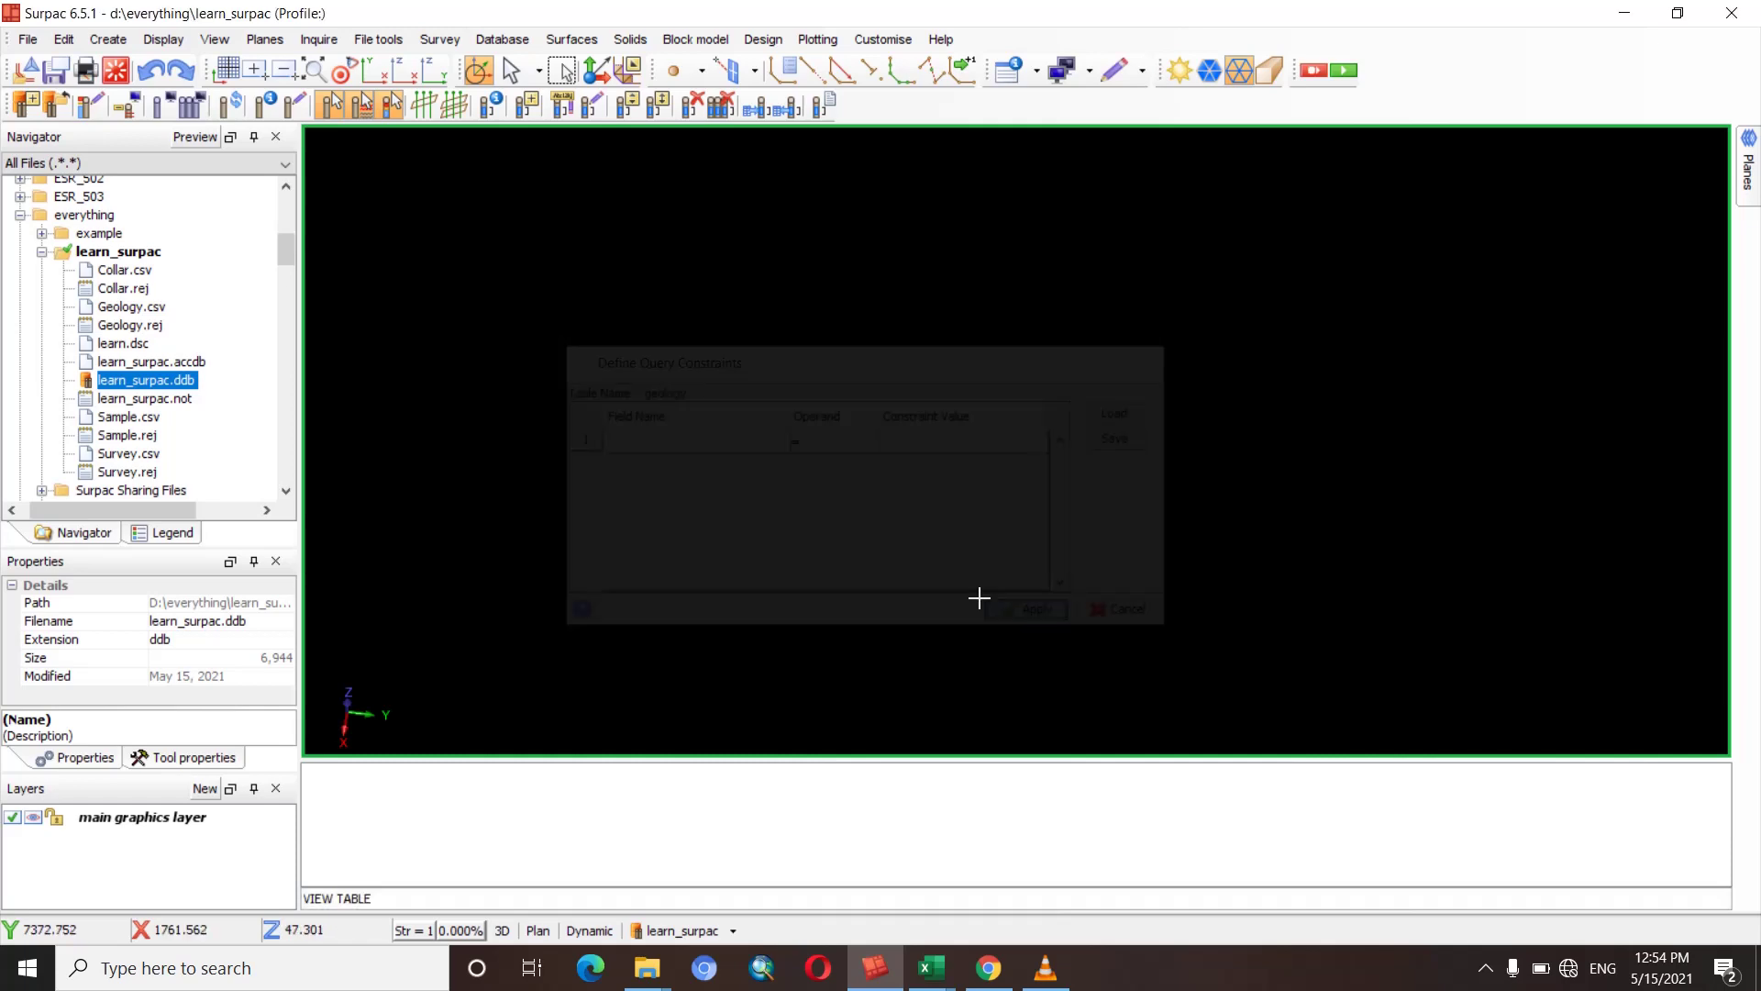
pyautogui.click(409, 167)
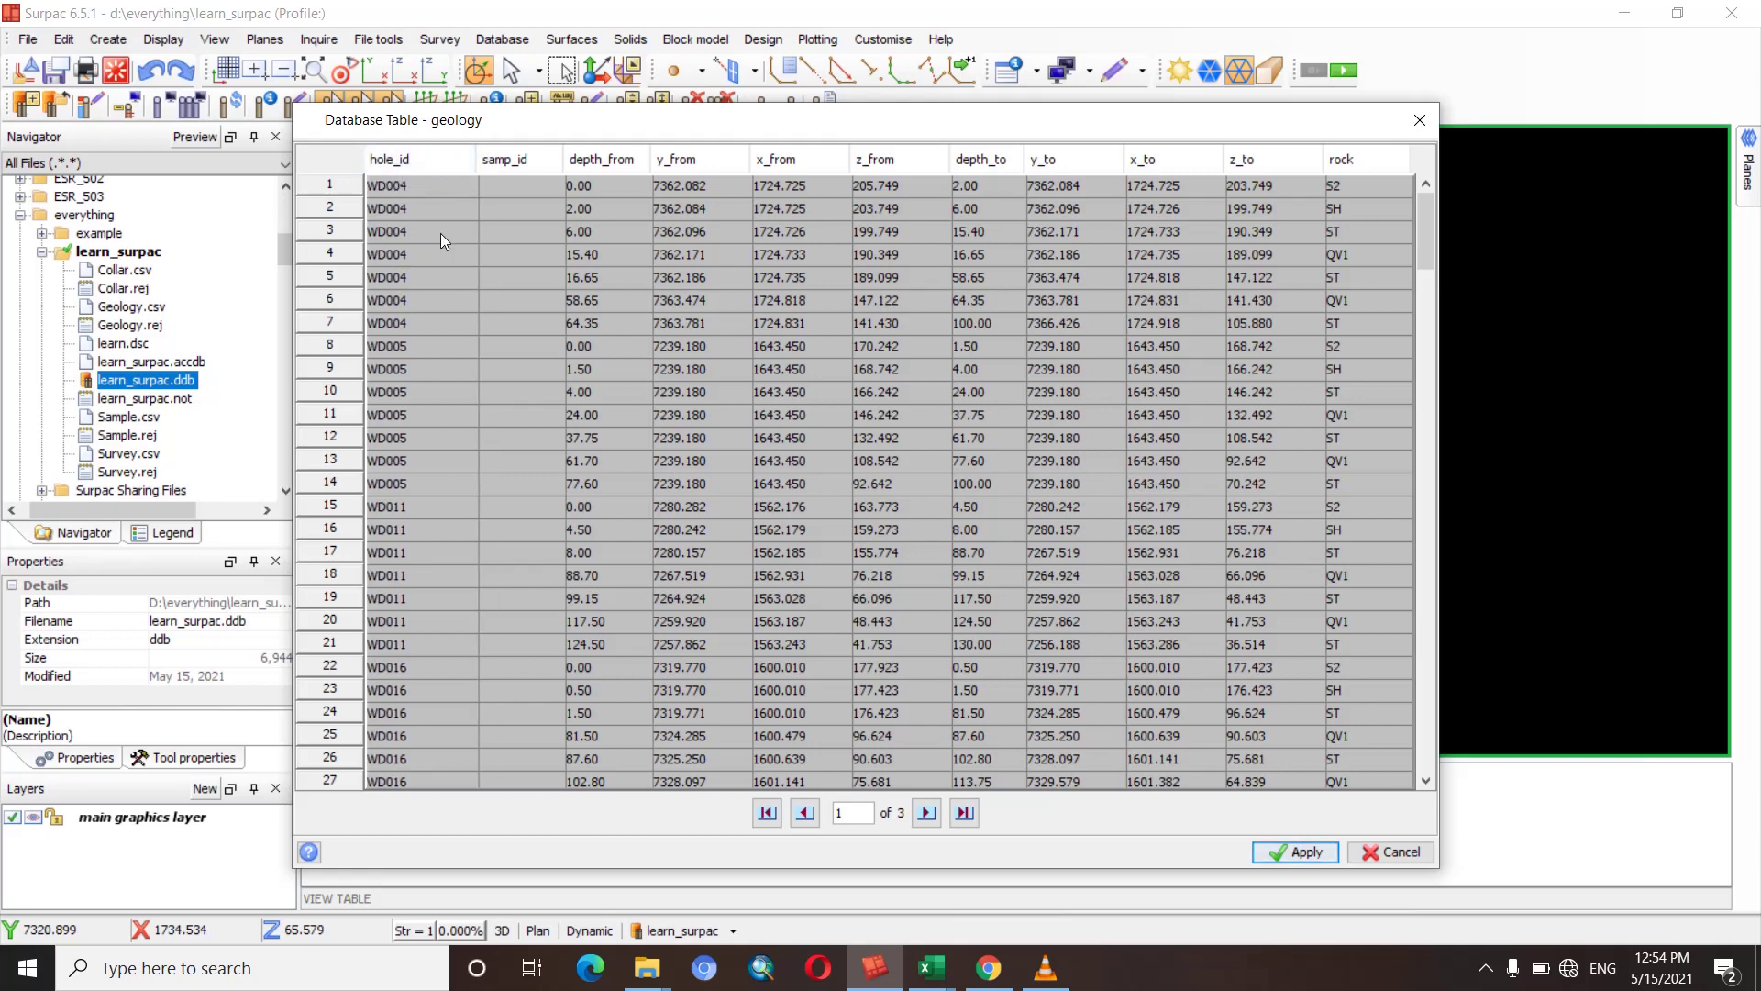
pyautogui.scroll(-2, 427, 208)
pyautogui.click(1420, 120)
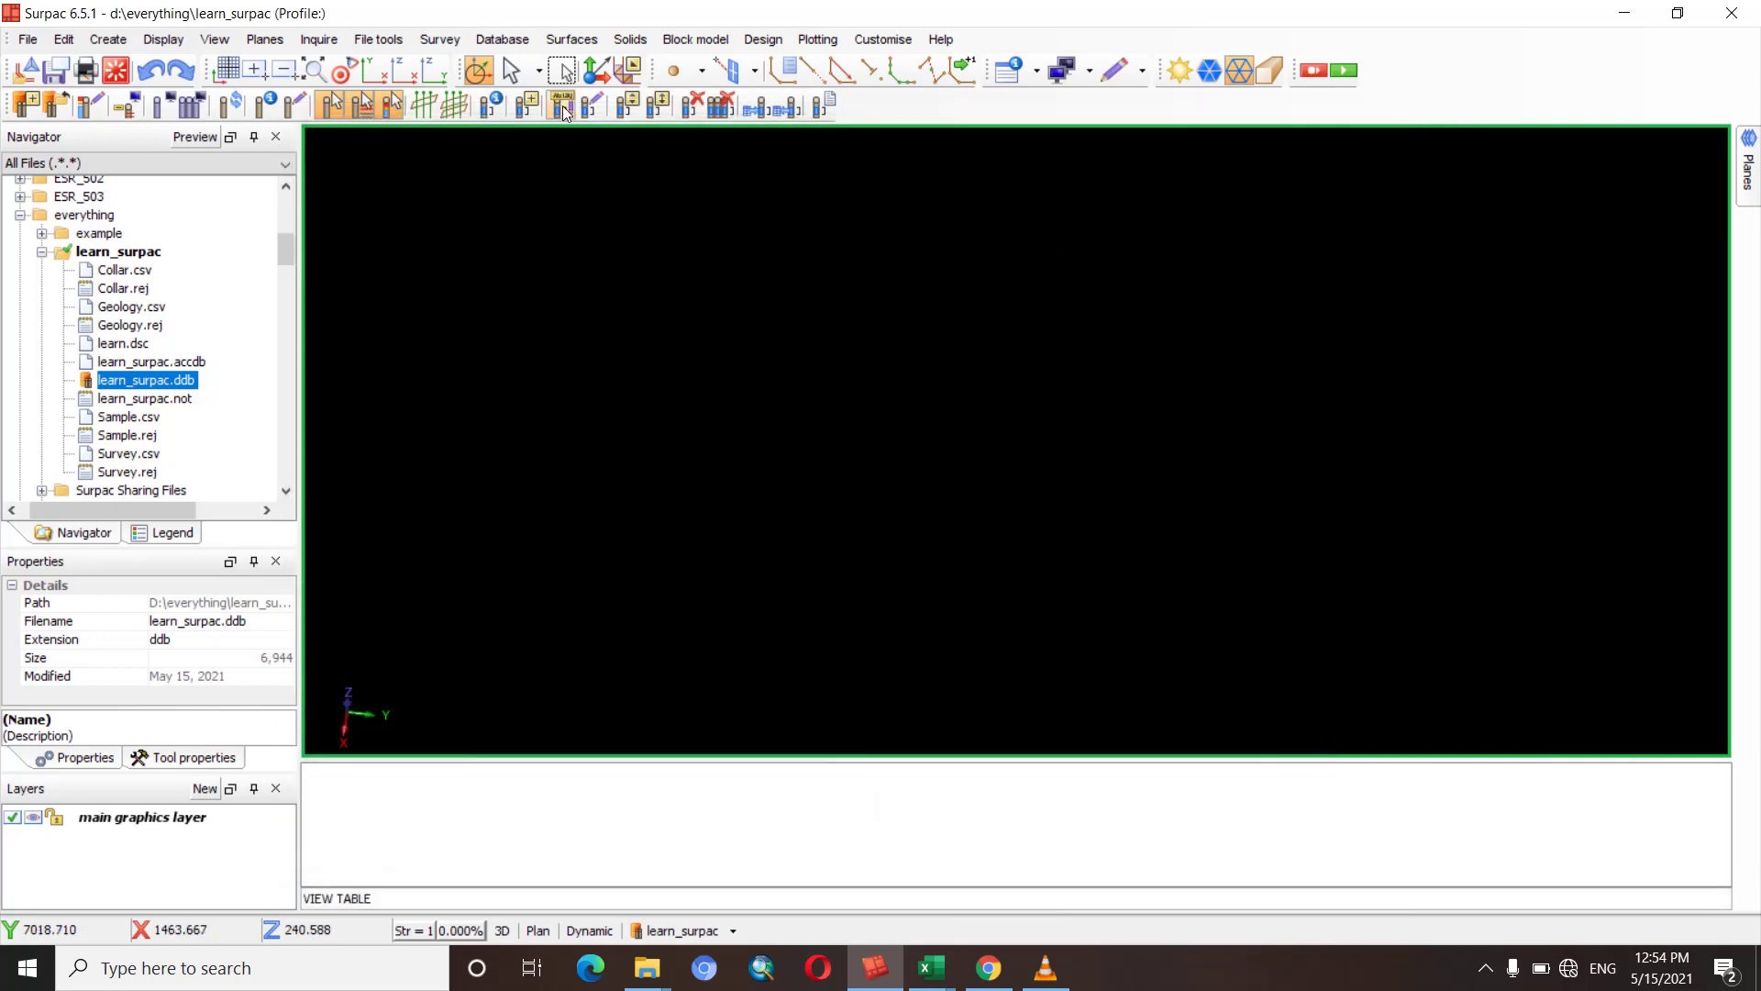
pyautogui.click(513, 46)
pyautogui.moveTo(519, 90)
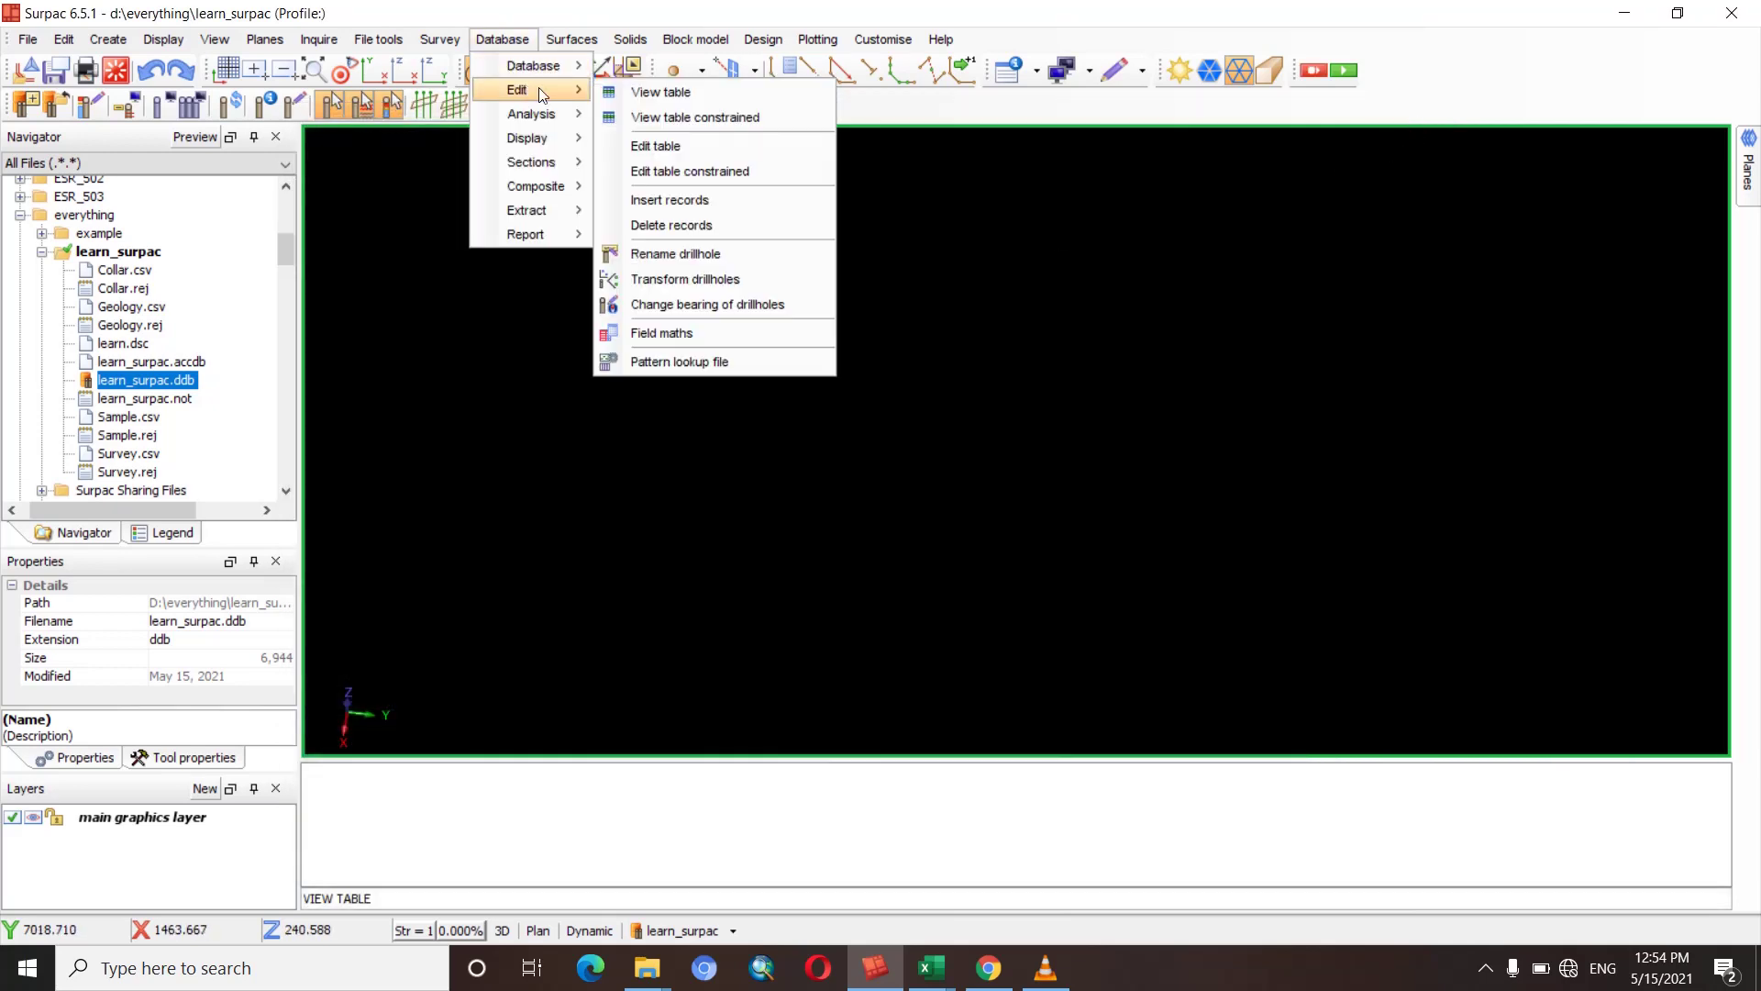
pyautogui.click(663, 171)
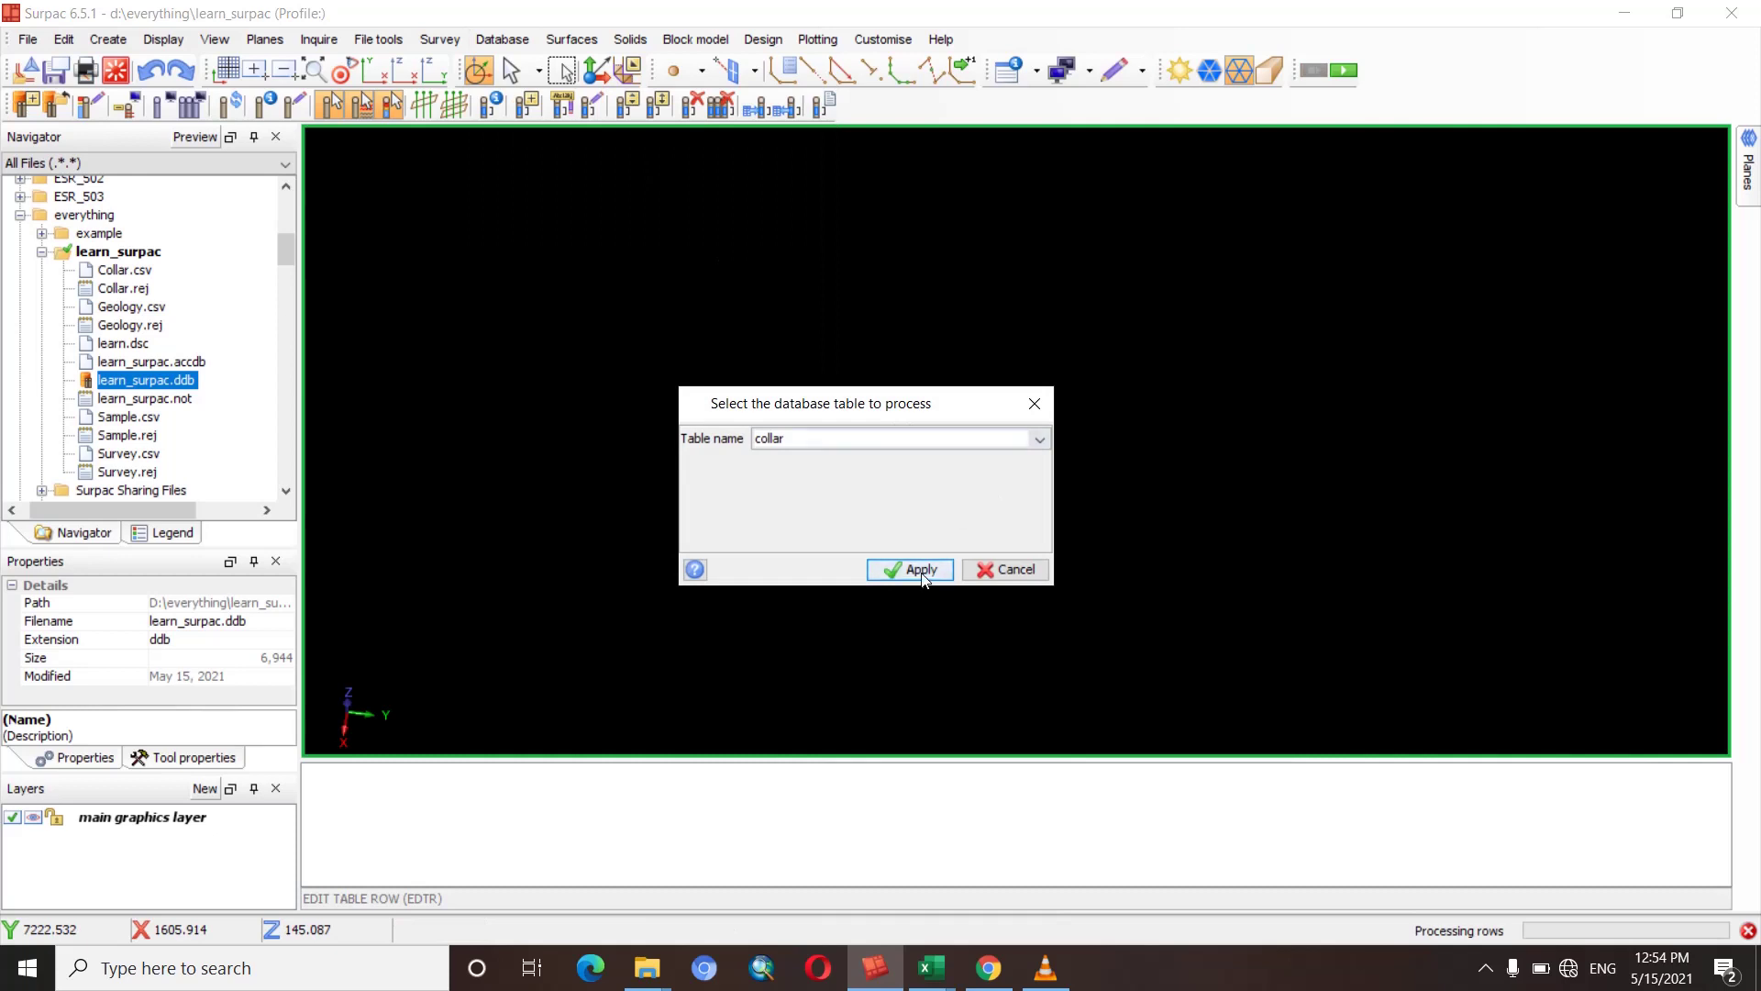
pyautogui.click(922, 573)
pyautogui.click(827, 479)
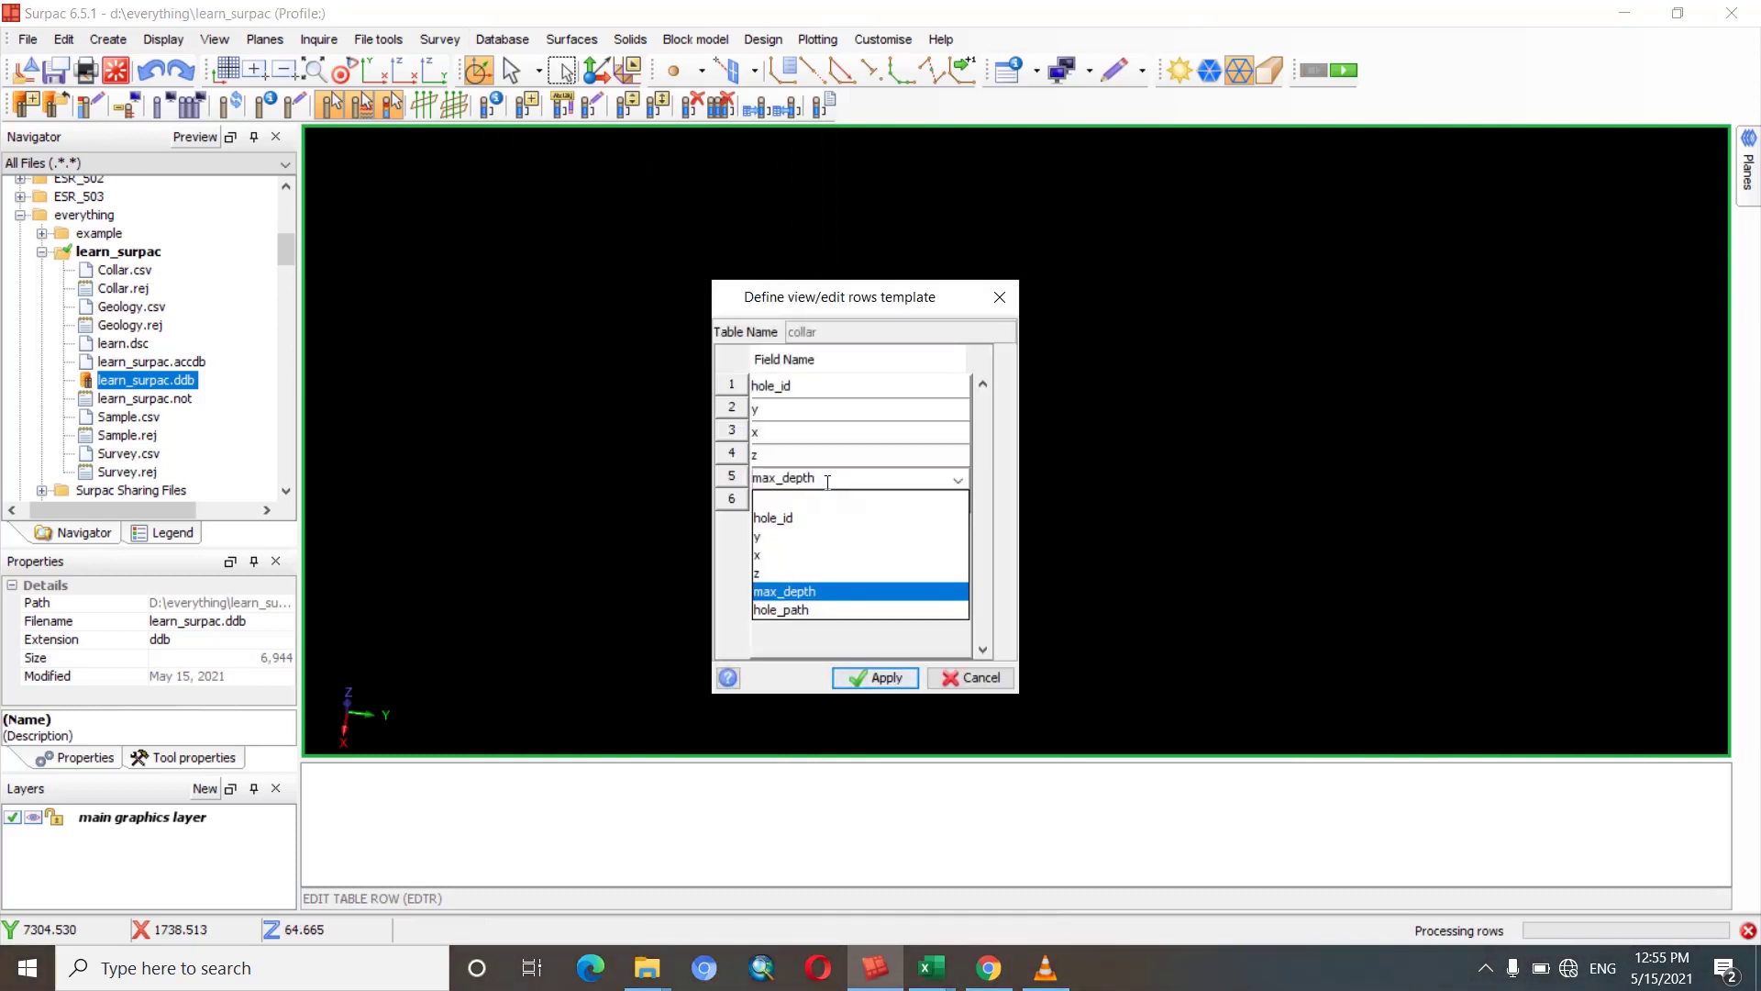
pyautogui.click(837, 607)
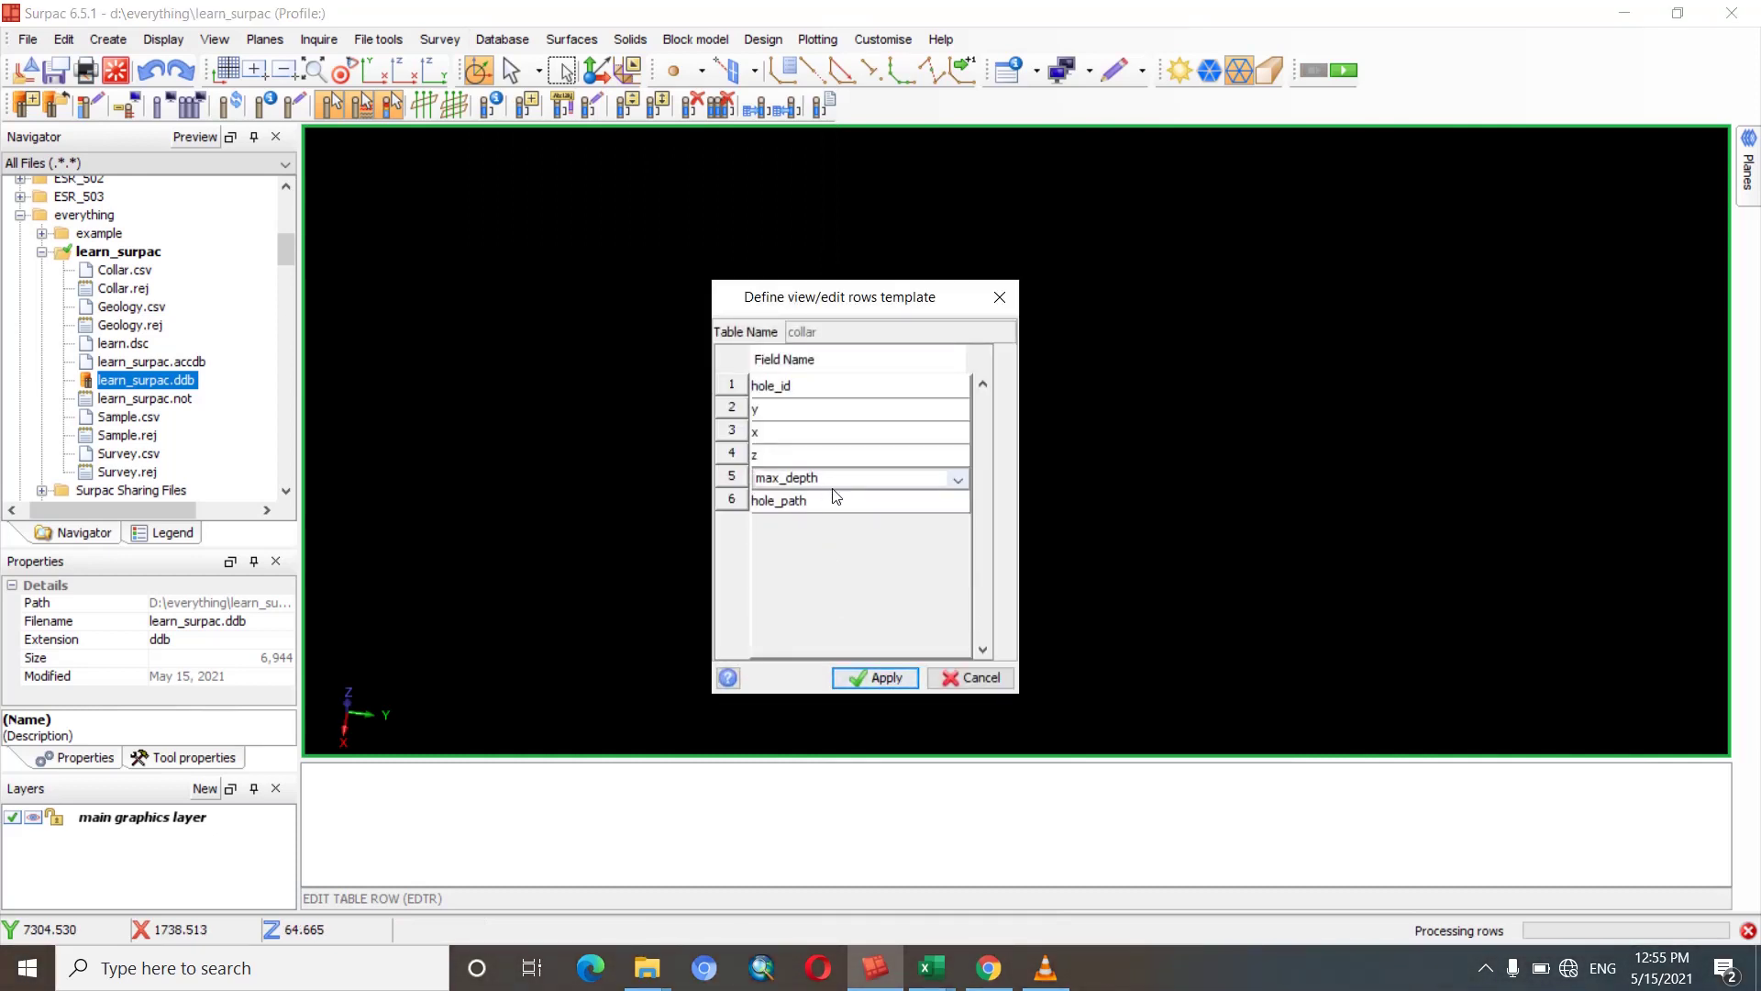
pyautogui.click(879, 679)
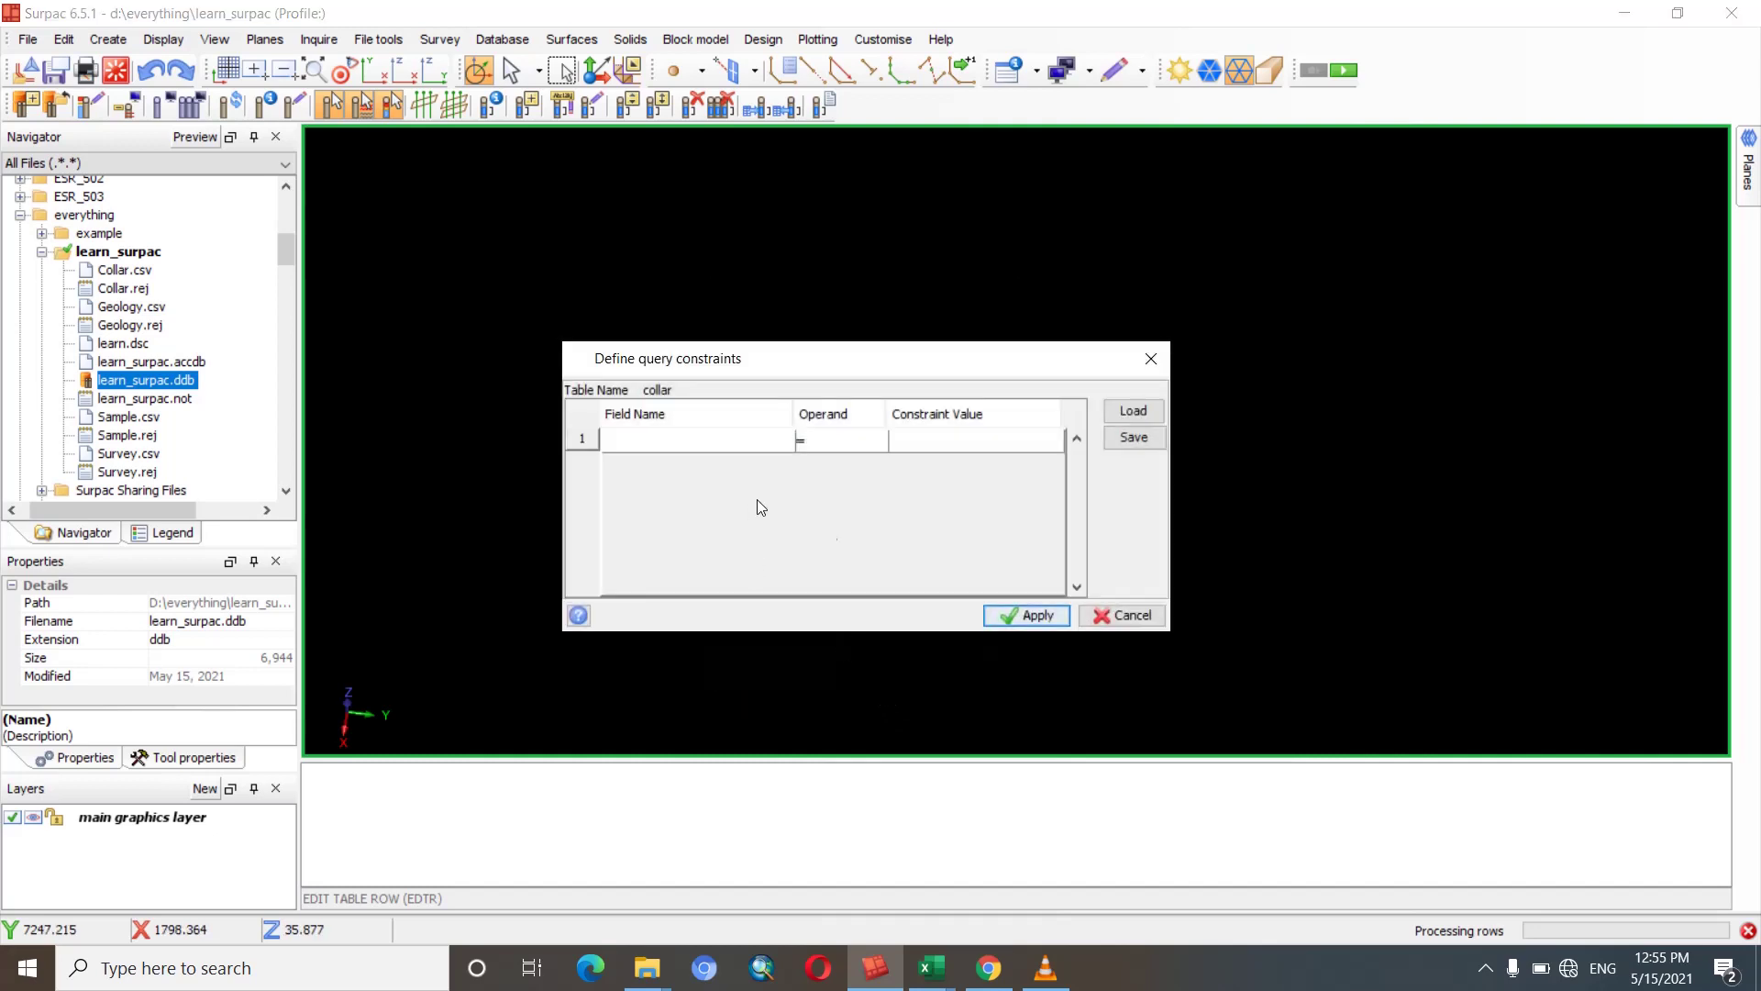
pyautogui.click(786, 440)
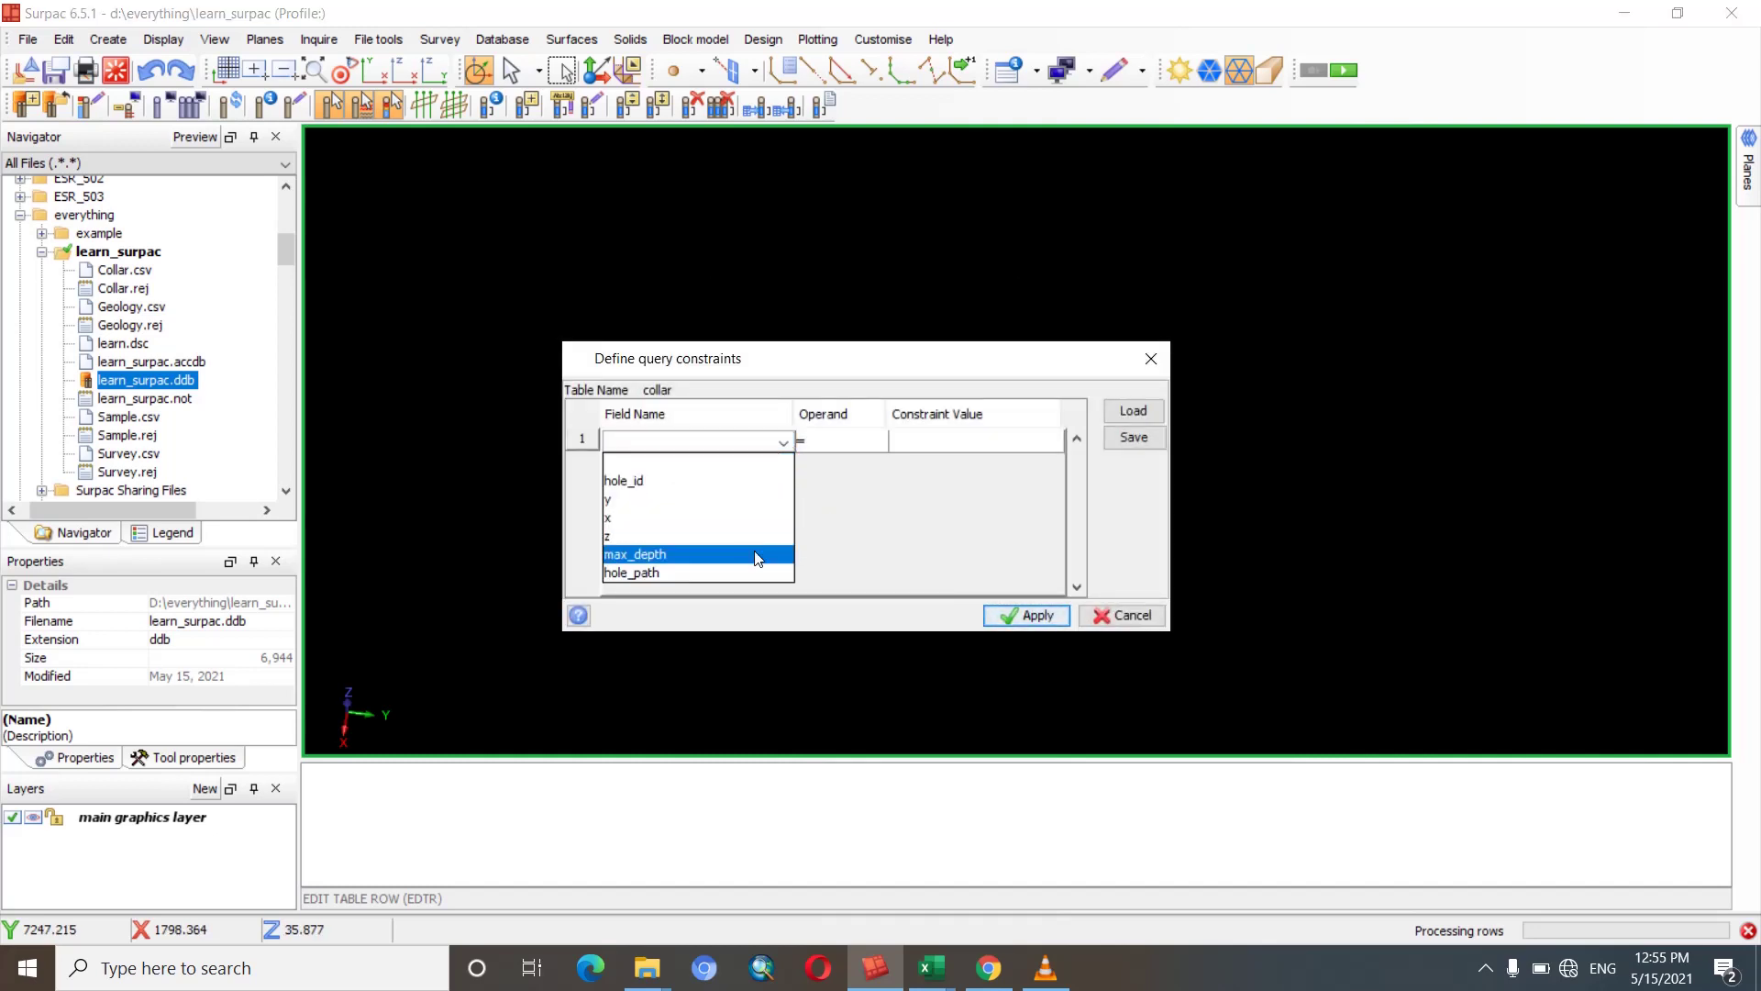
pyautogui.click(845, 547)
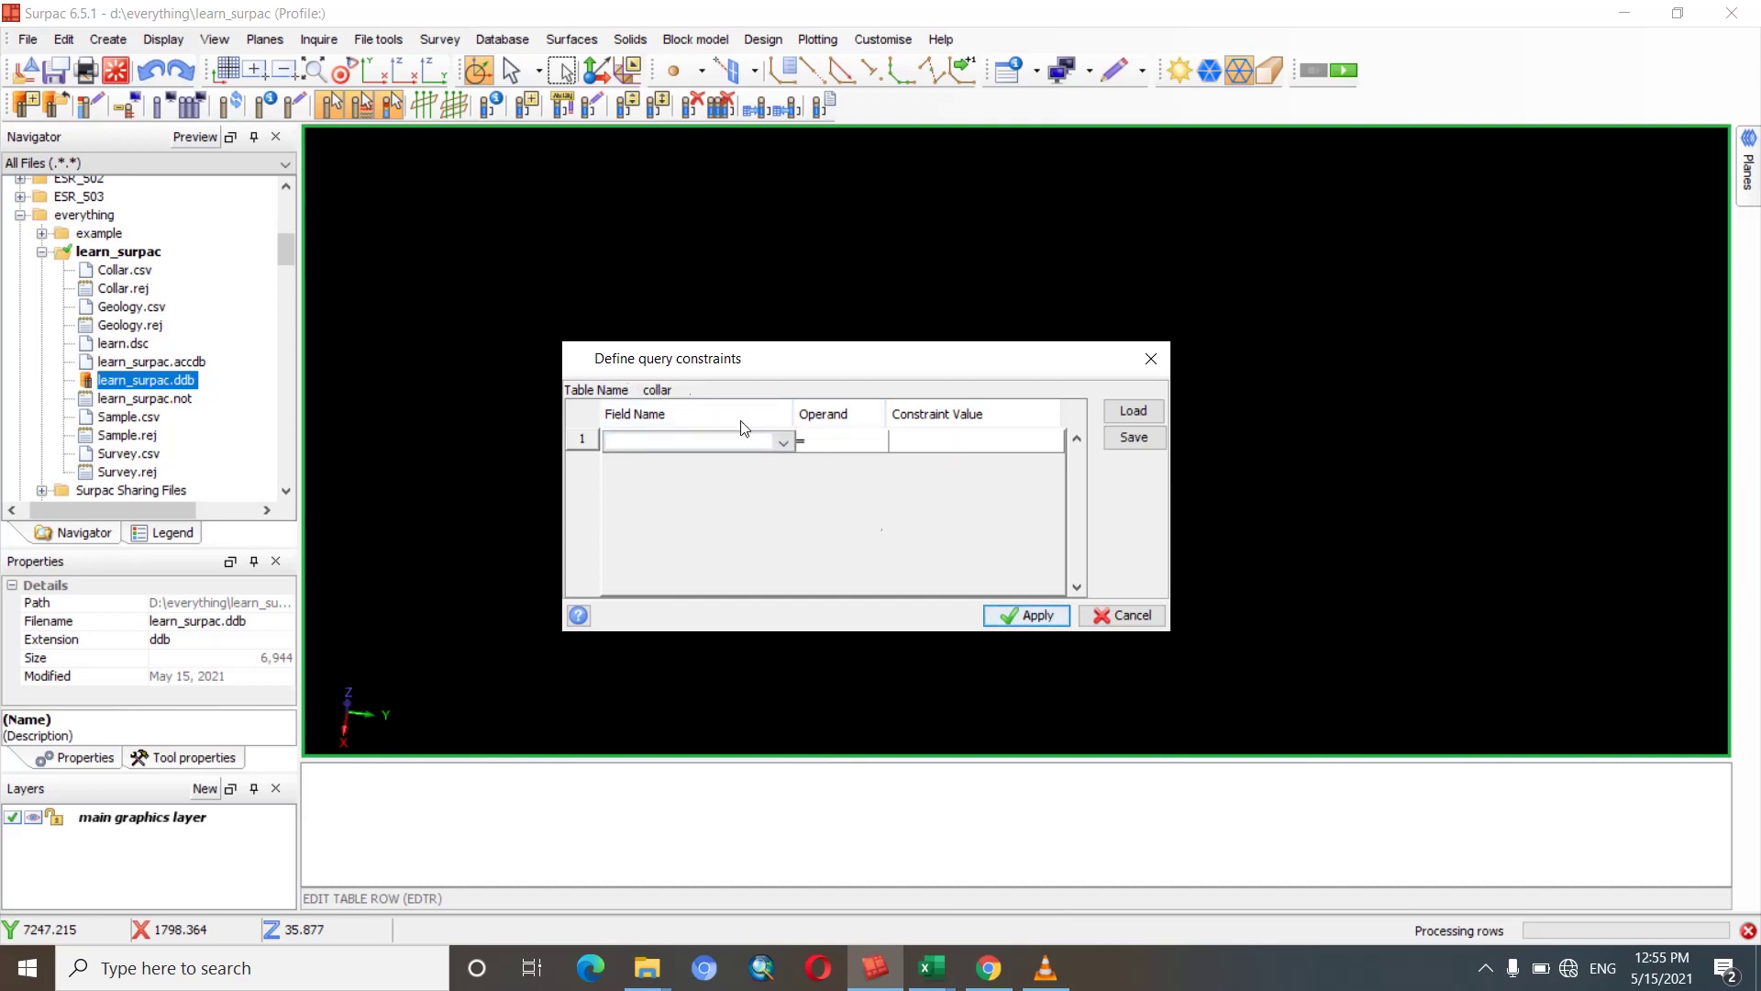
pyautogui.click(1121, 616)
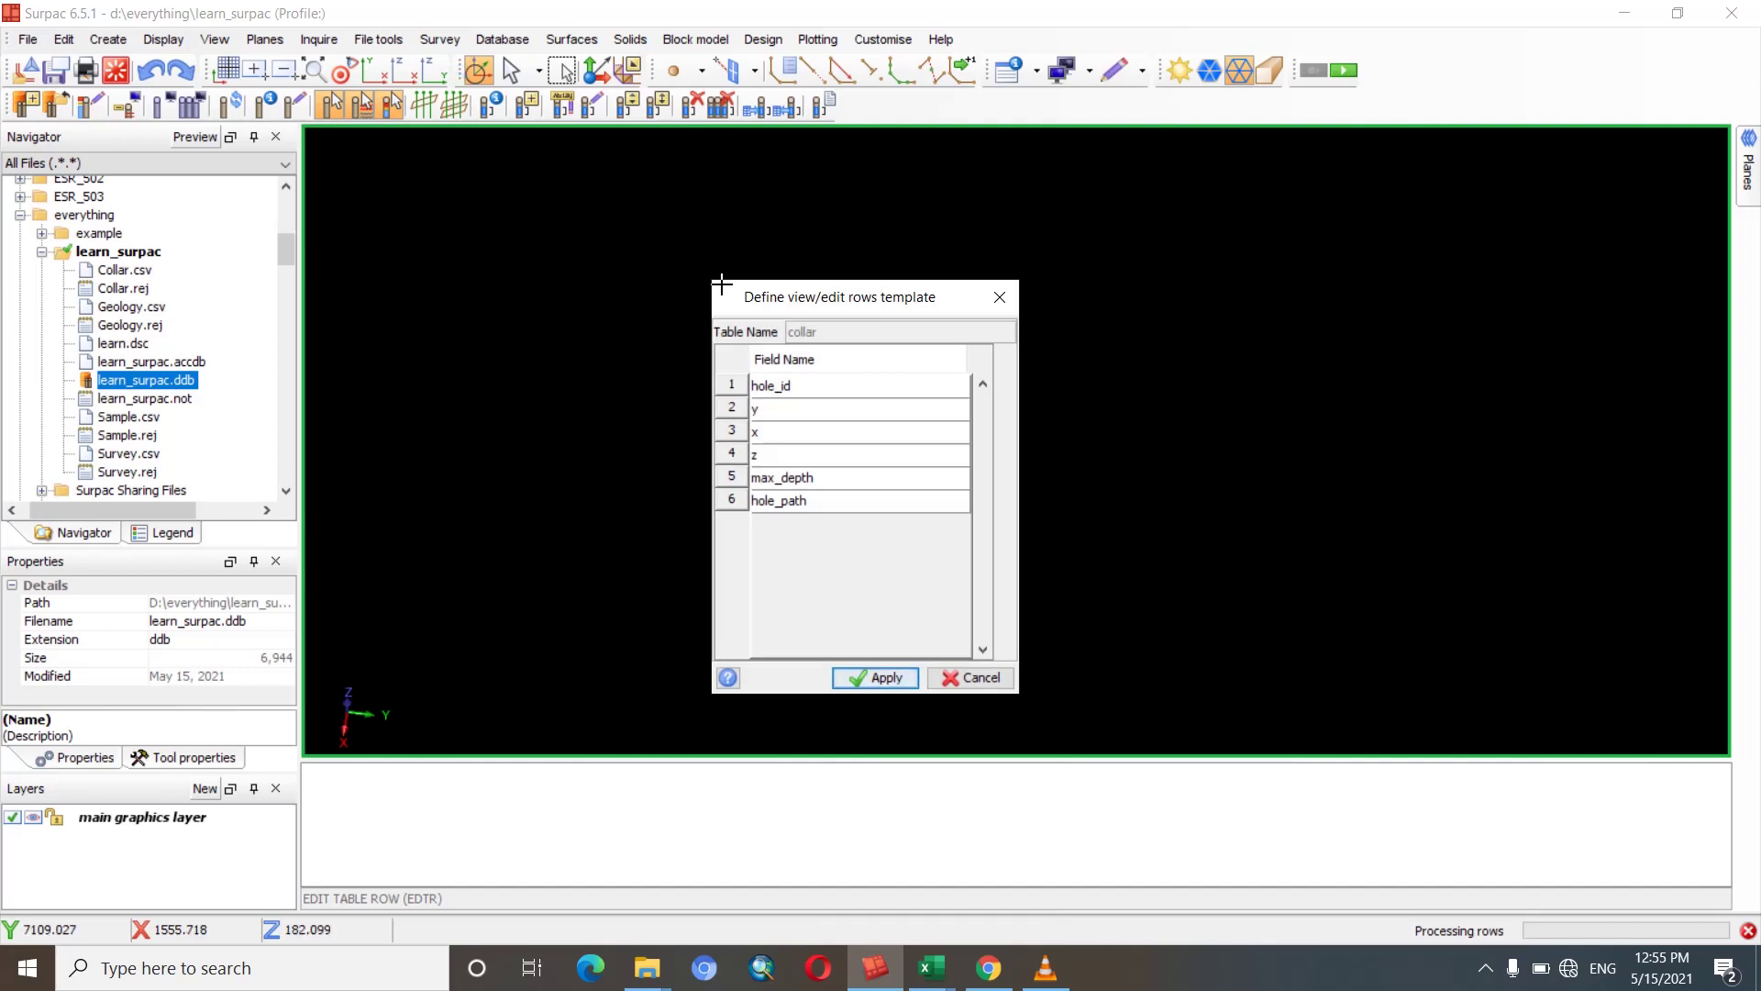
pyautogui.click(971, 676)
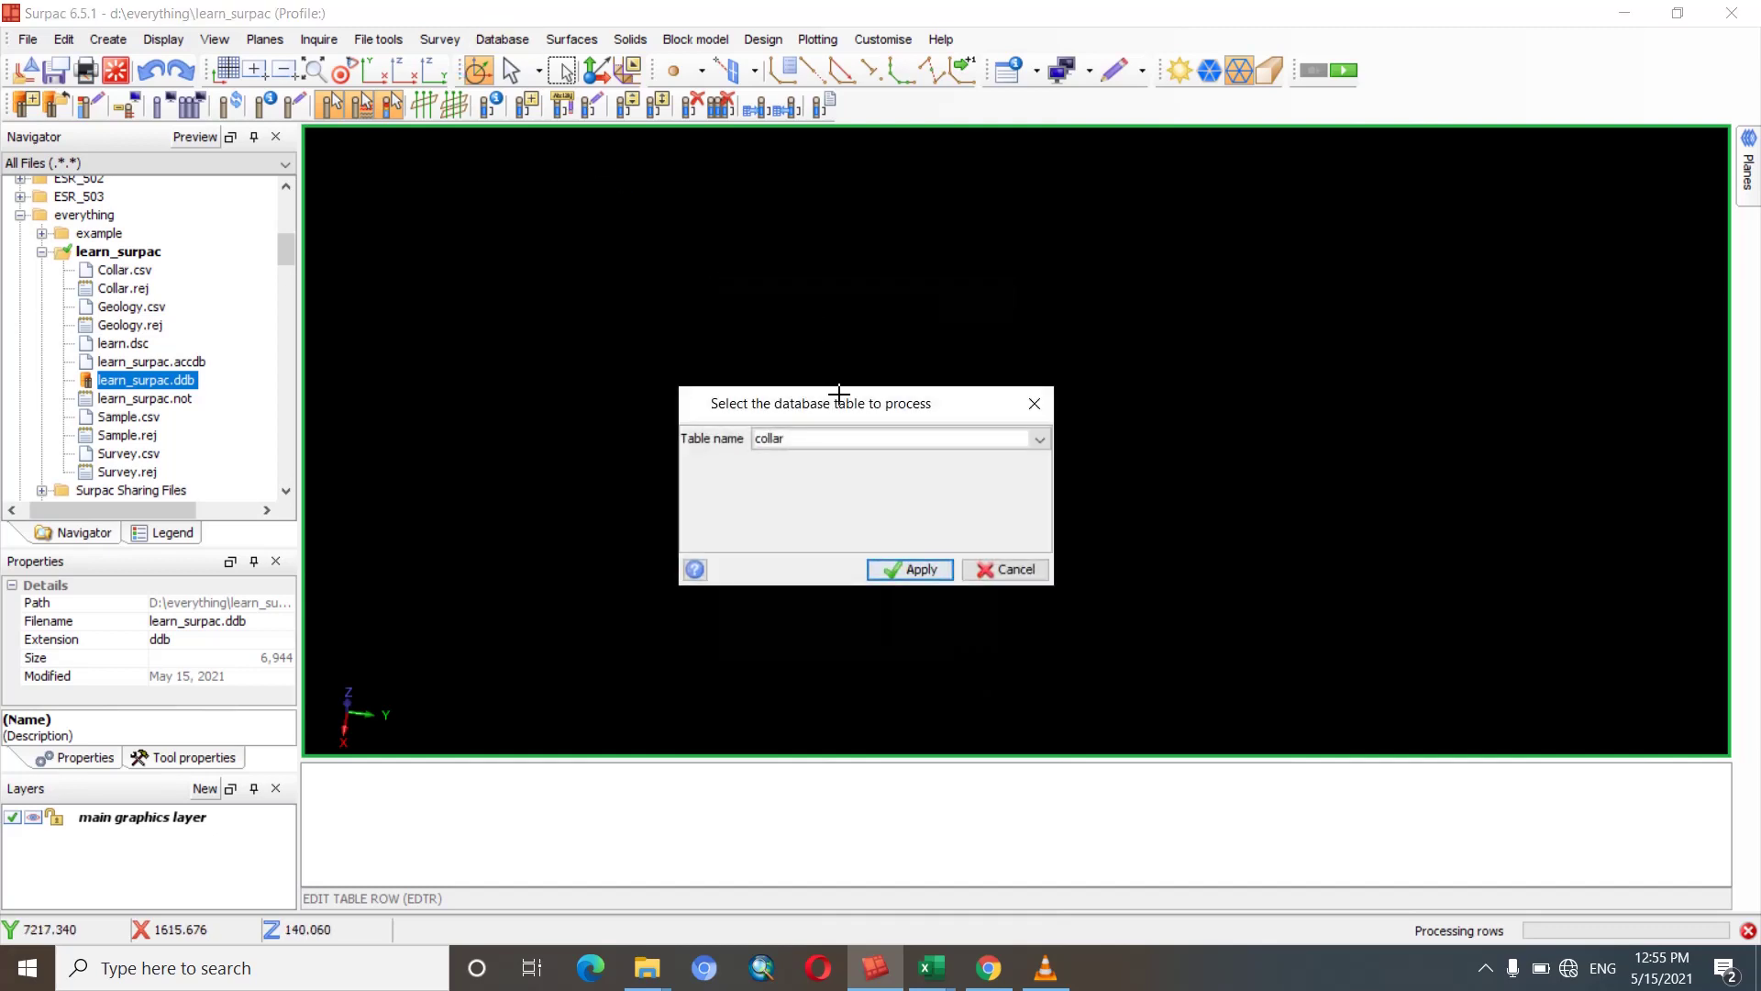
pyautogui.click(982, 567)
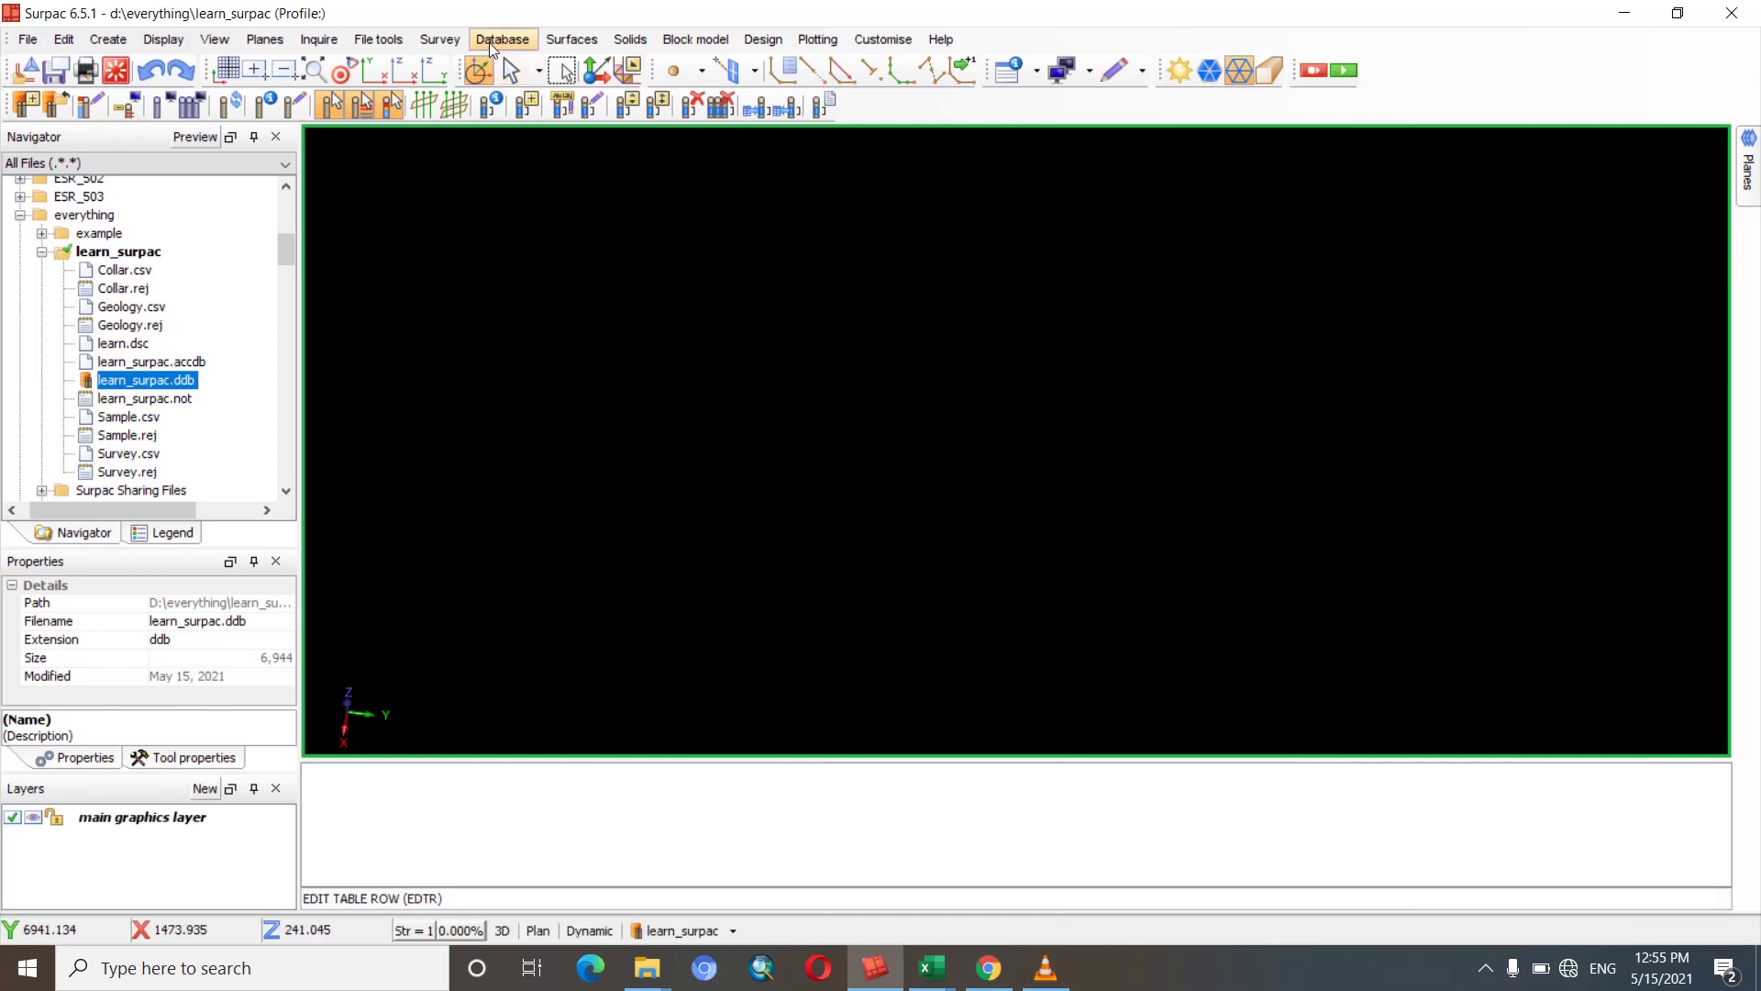
# Start inserting a collar record, entering hole_id 'df'.
pyautogui.click(491, 46)
pyautogui.moveTo(523, 90)
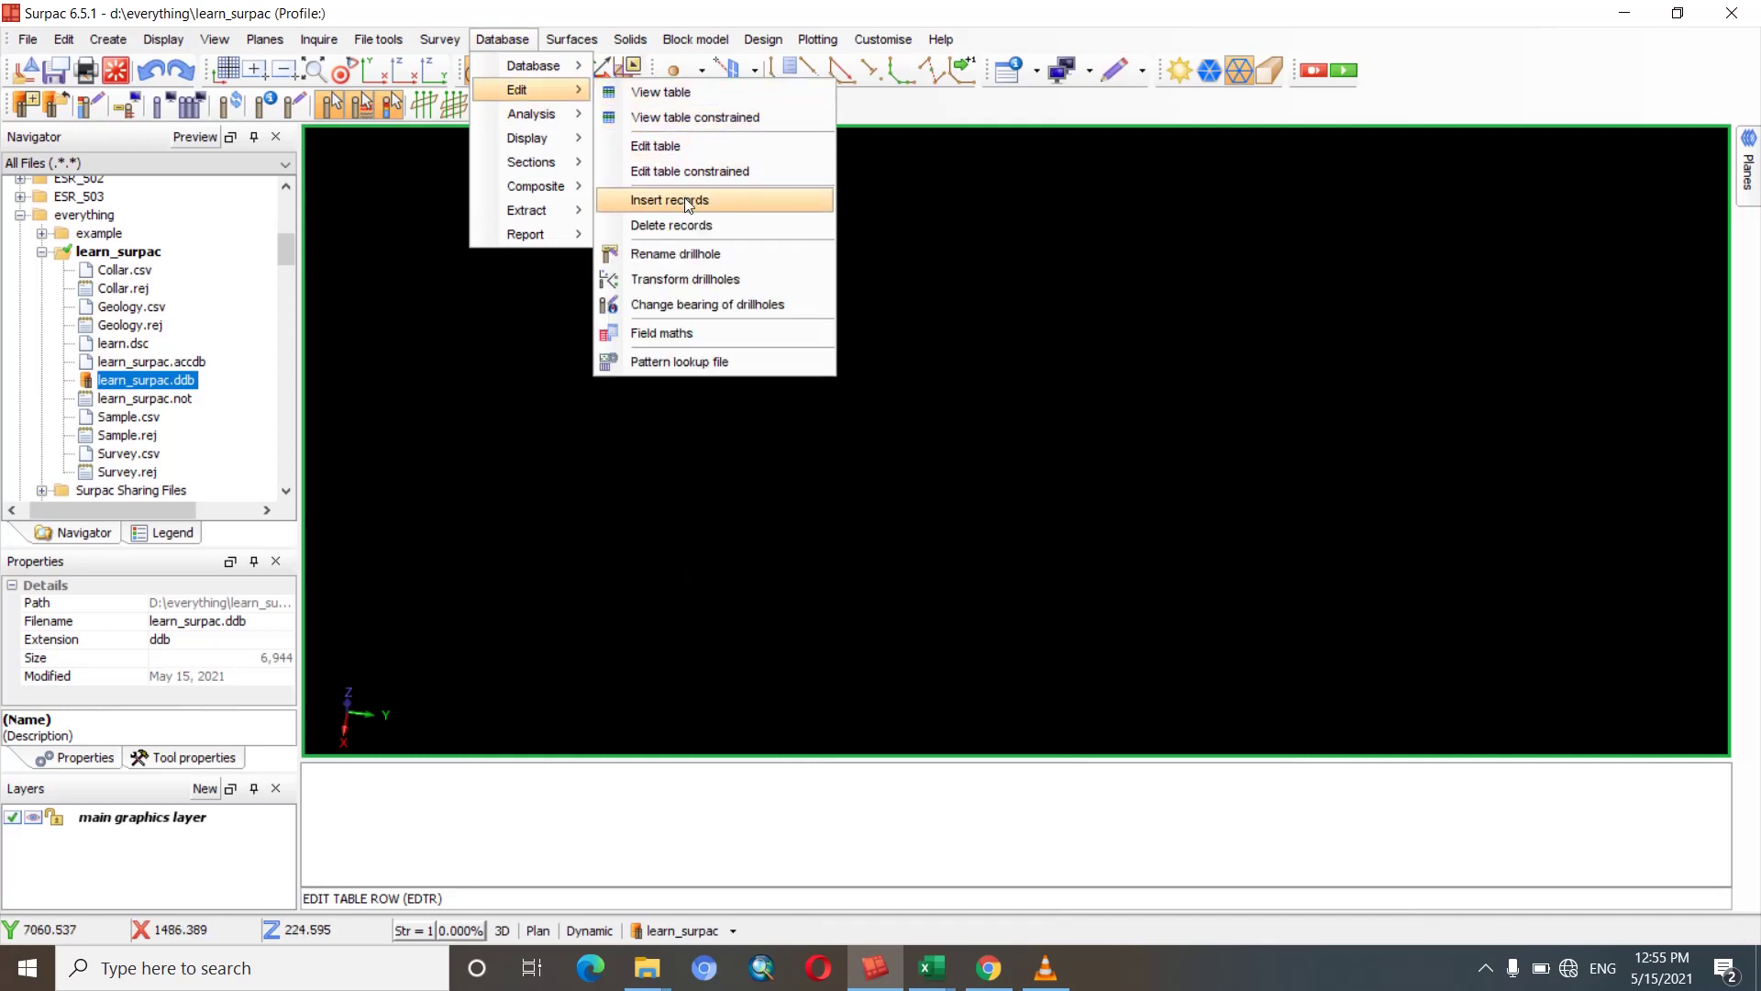
pyautogui.click(688, 203)
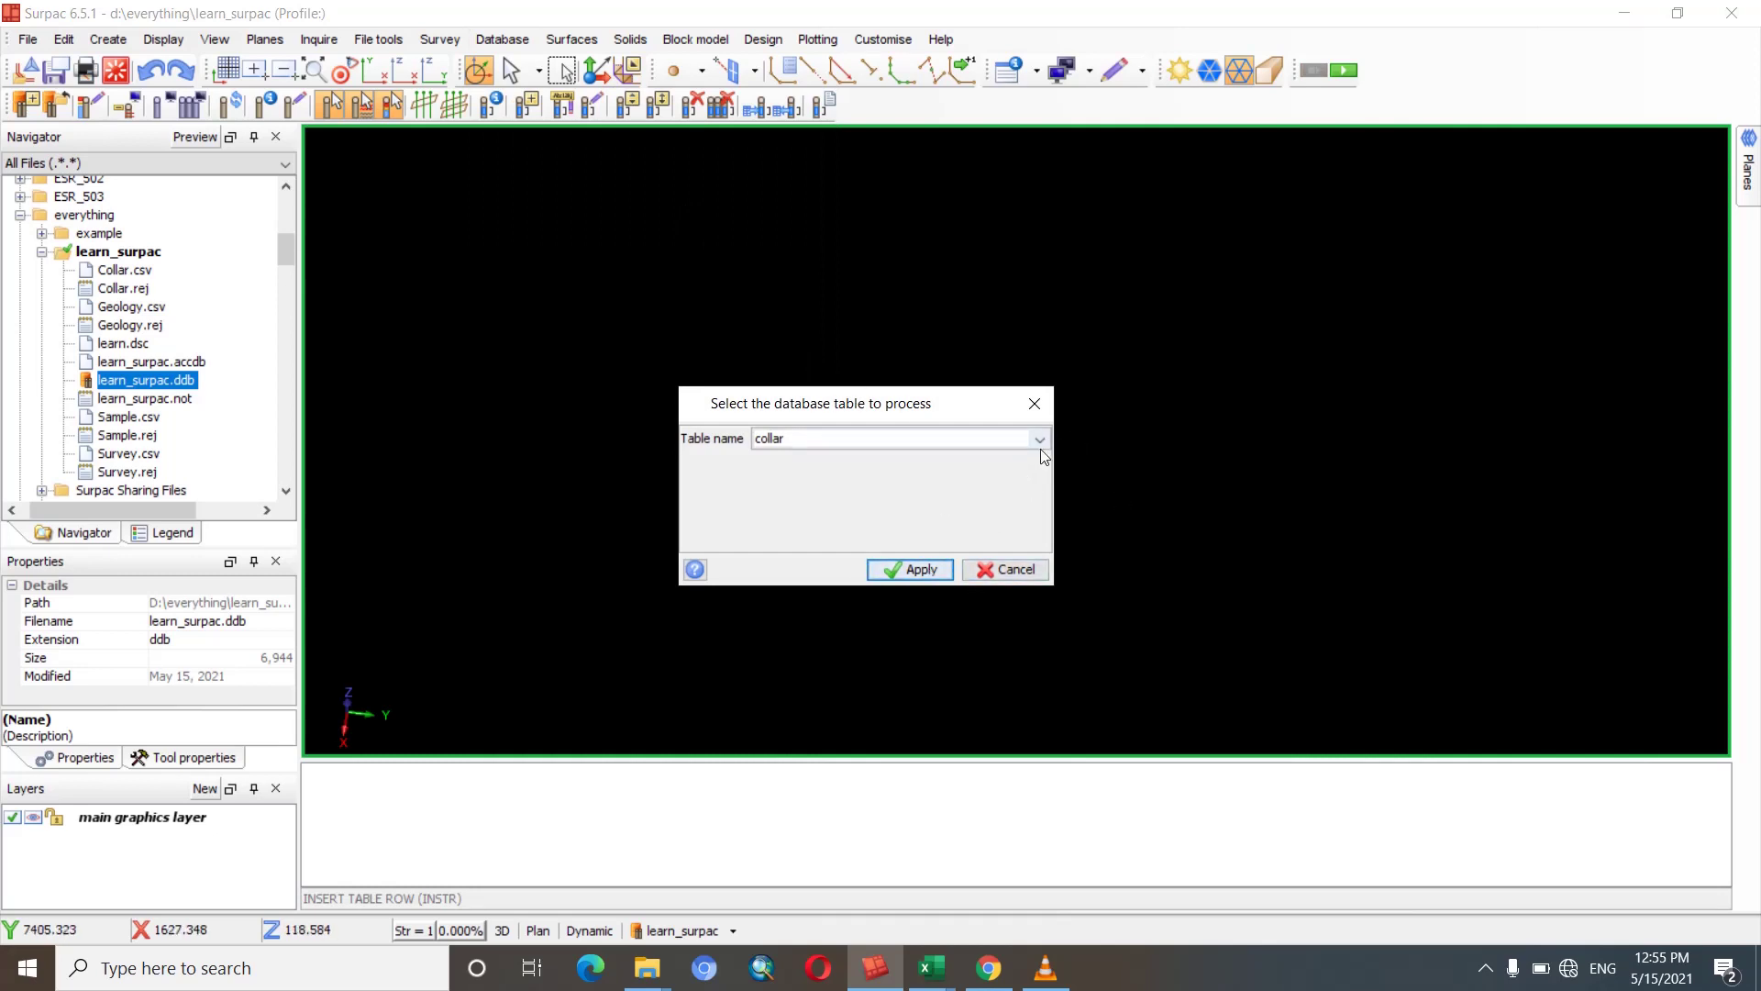
pyautogui.click(913, 570)
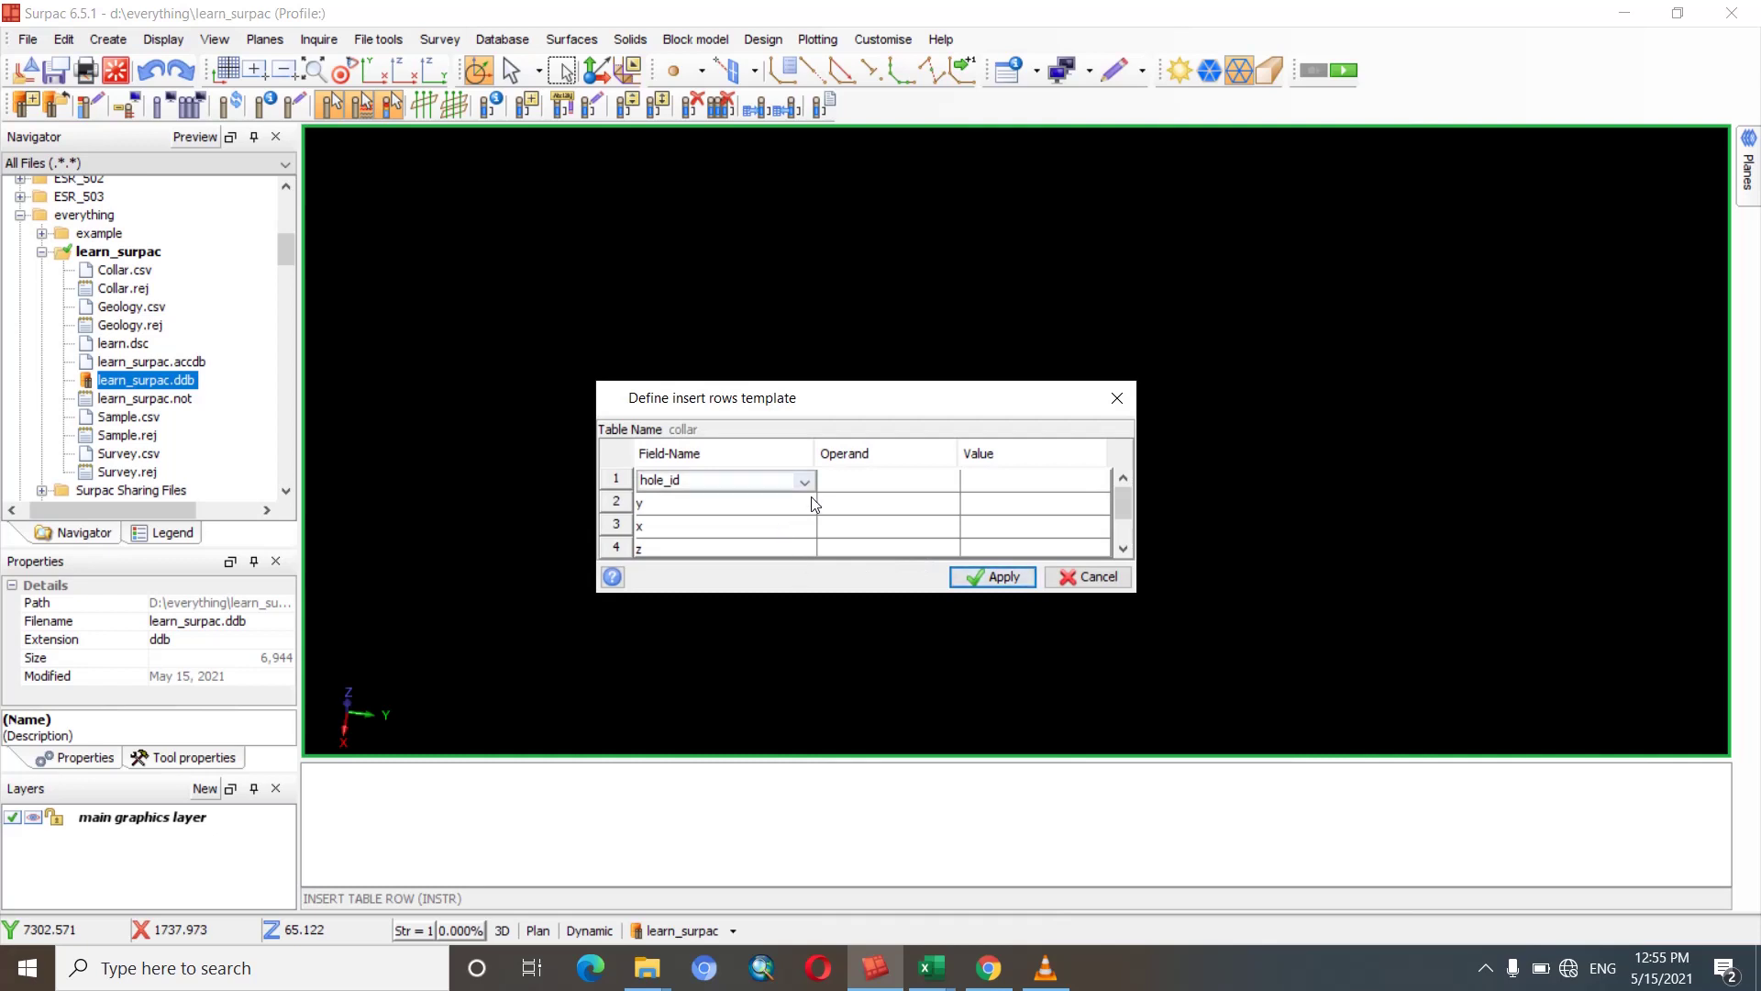
pyautogui.click(1003, 484)
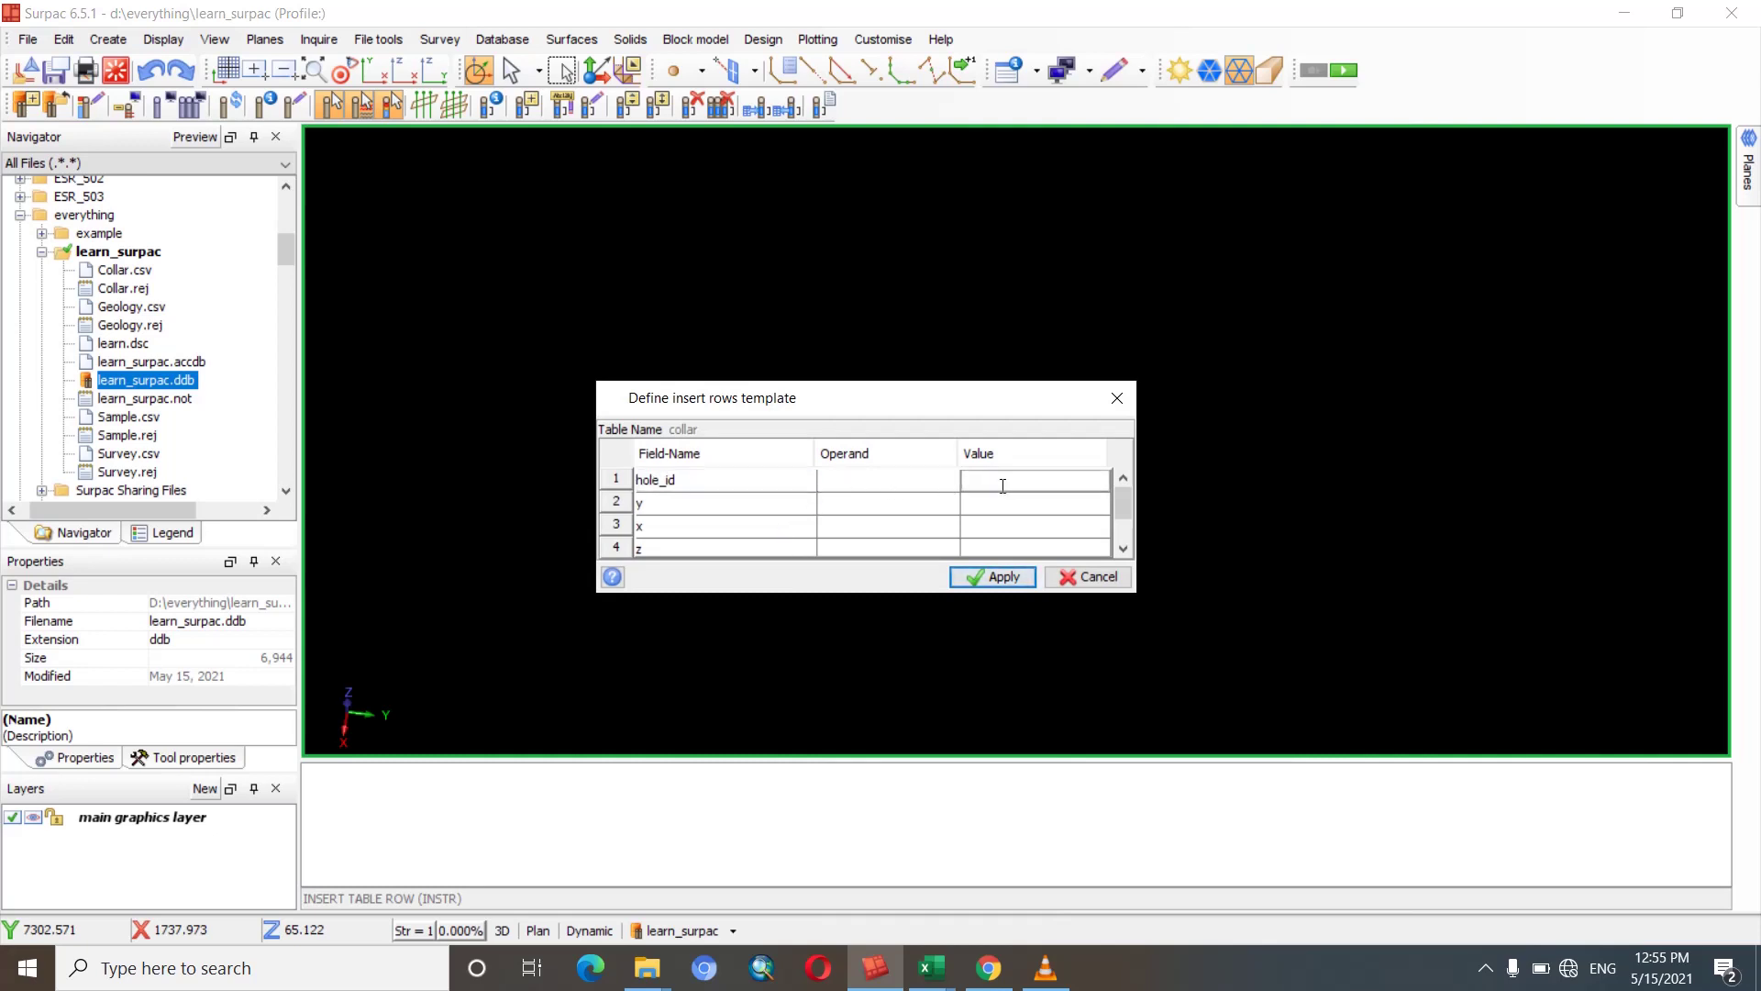
pyautogui.write('dfg')
pyautogui.click(986, 506)
# Step through the z and max_depth fields, then cancel the insert without adding rows.
pyautogui.click(976, 534)
pyautogui.scroll(-1, 1125, 515)
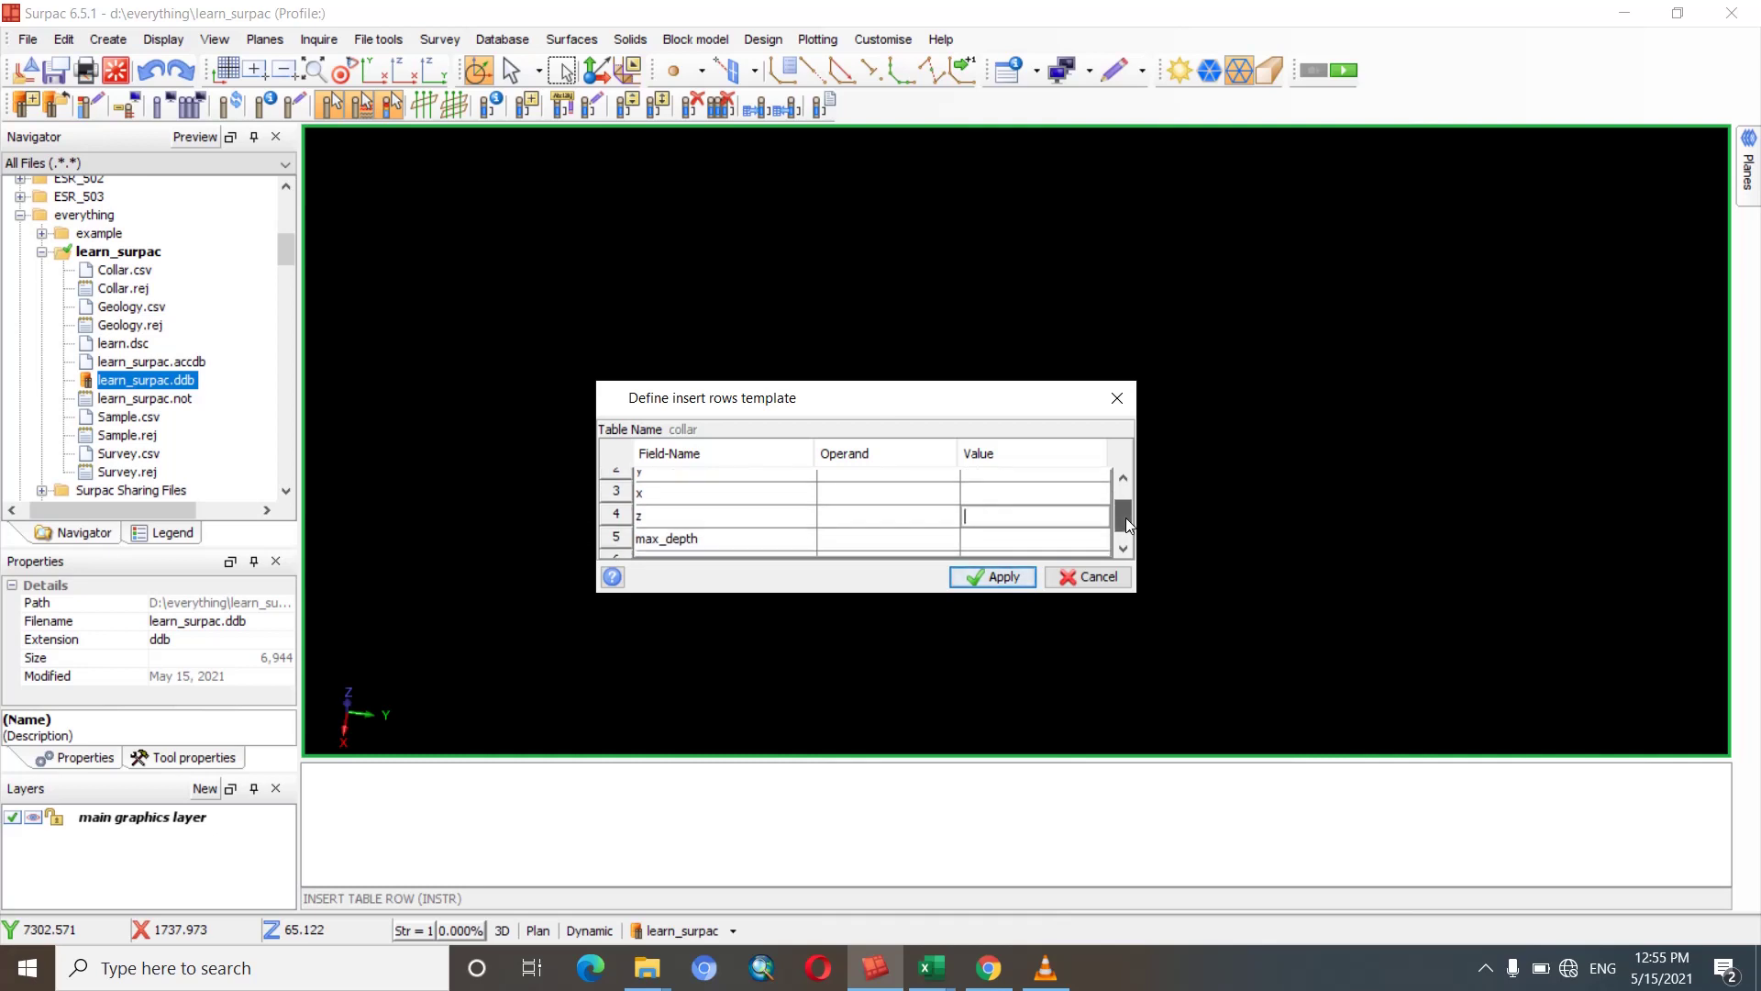
pyautogui.scroll(-1, 1126, 518)
pyautogui.click(1014, 520)
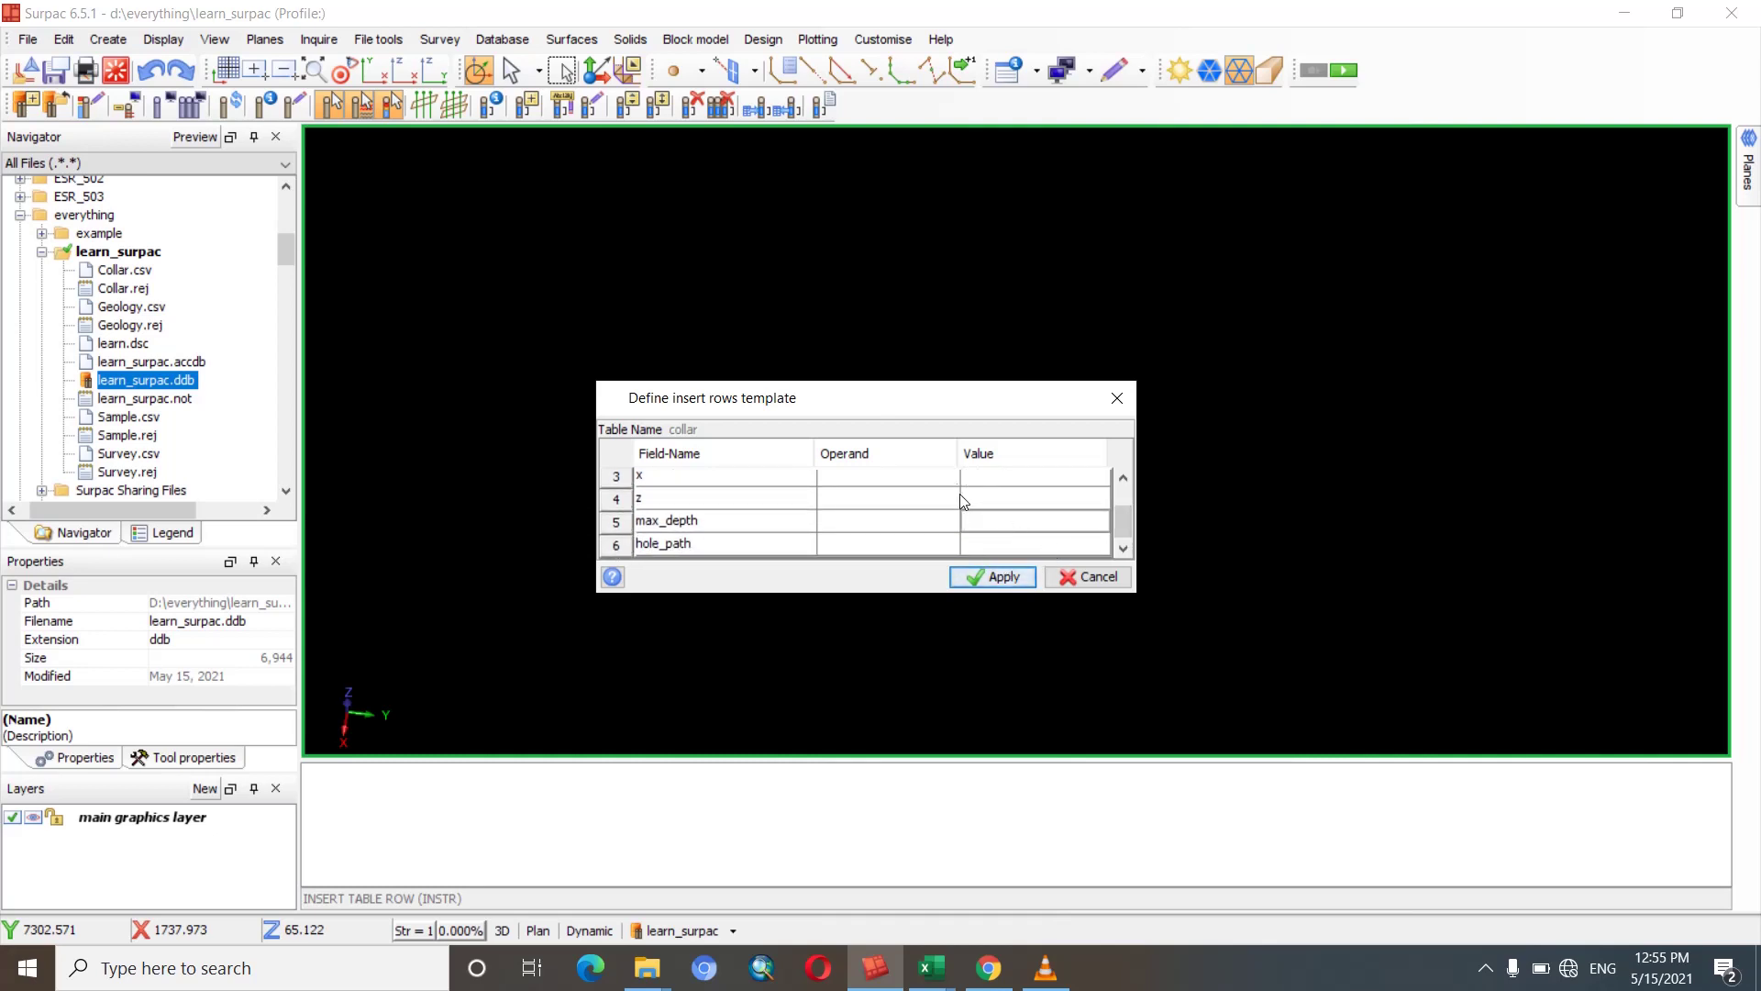
pyautogui.click(995, 521)
pyautogui.click(1067, 586)
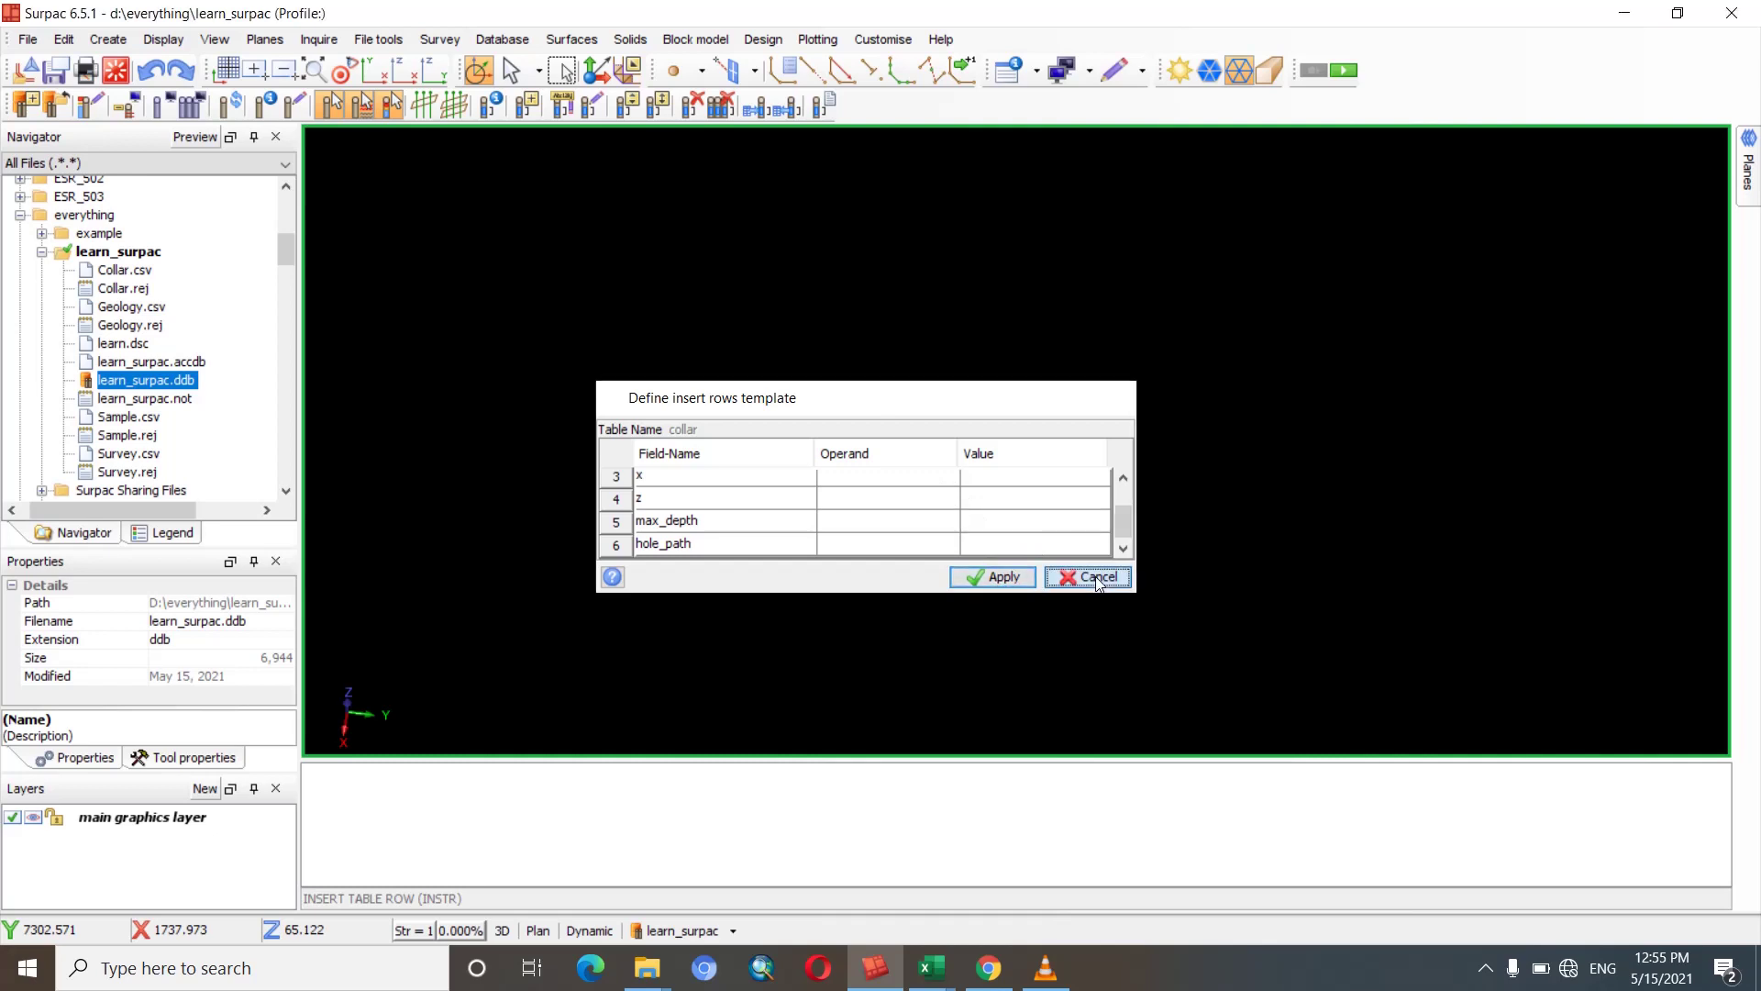
pyautogui.click(1025, 571)
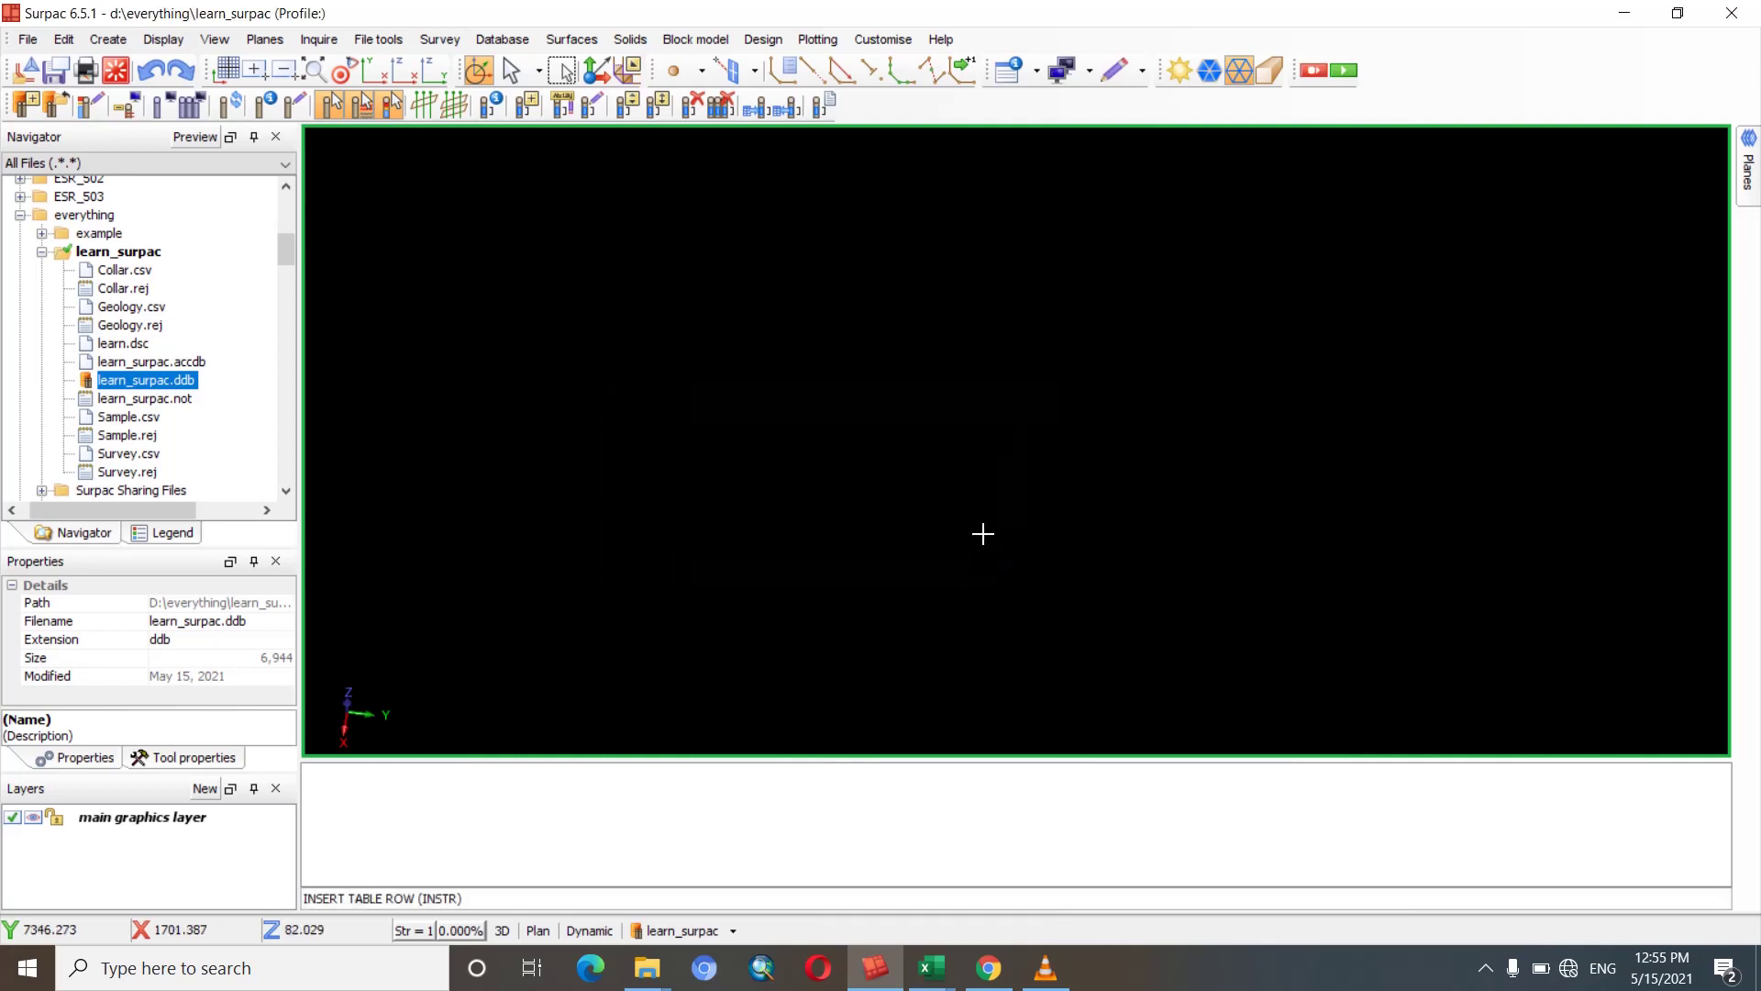
# Start deleting records from the collar table and try applying with no constraint.
pyautogui.click(519, 42)
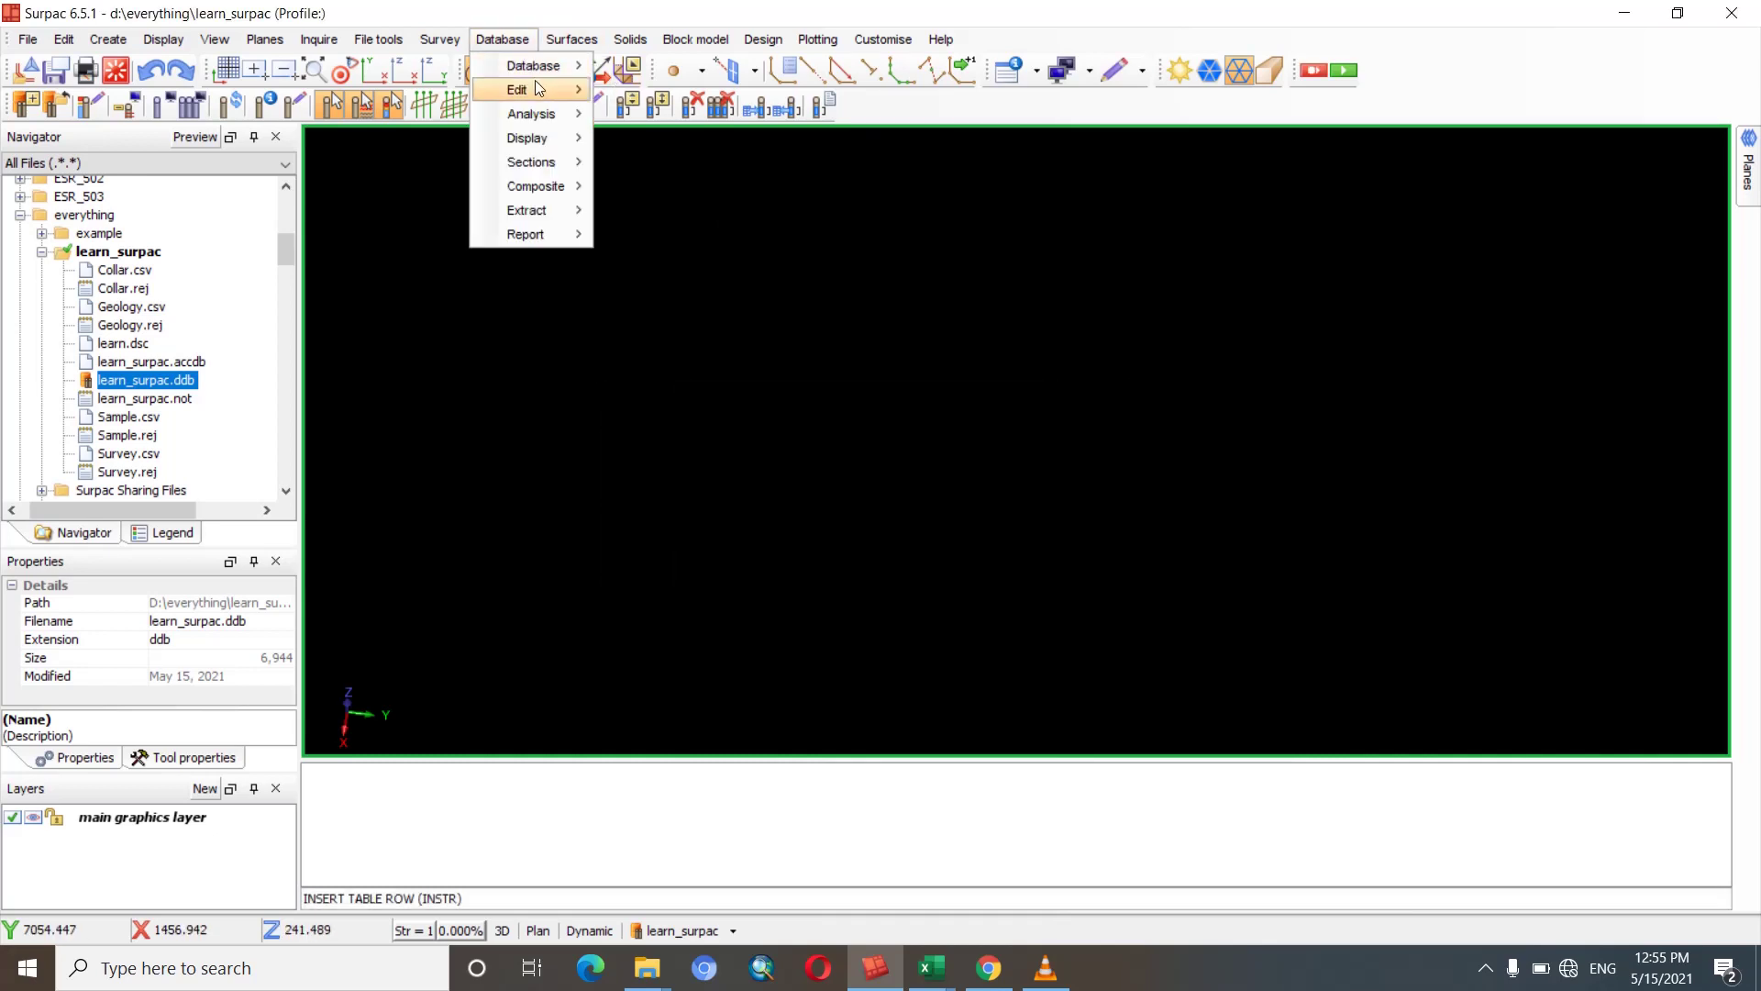
pyautogui.moveTo(517, 90)
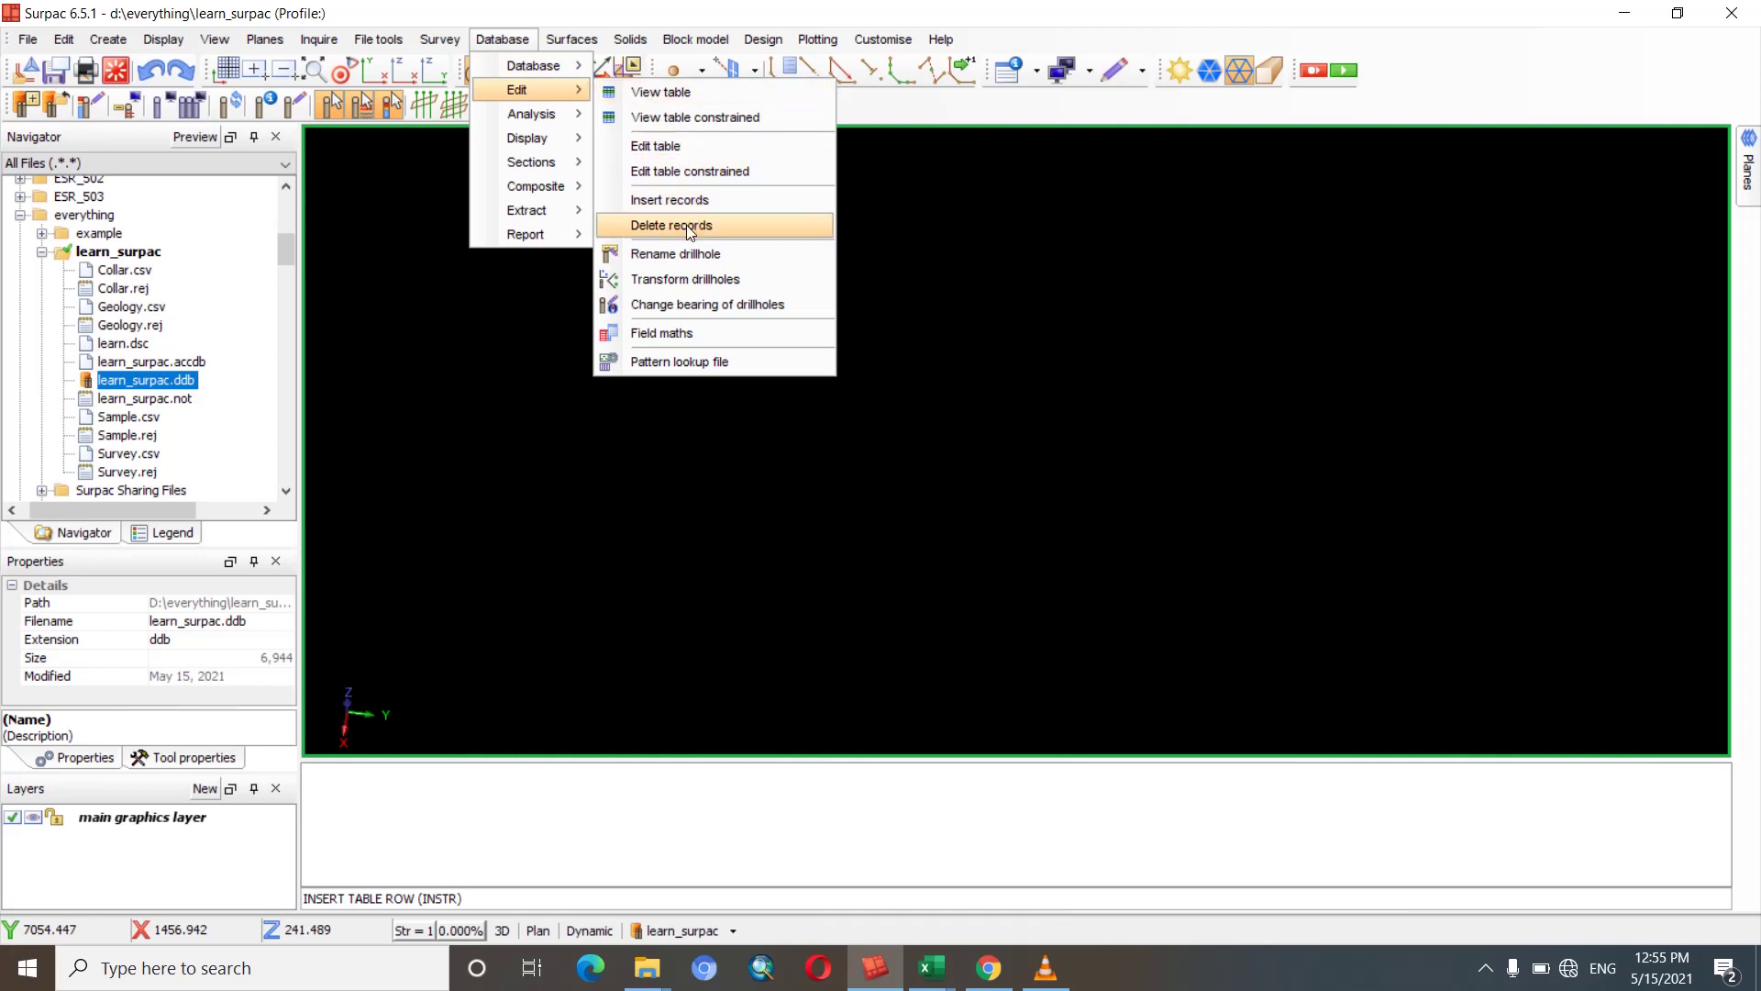
pyautogui.click(690, 227)
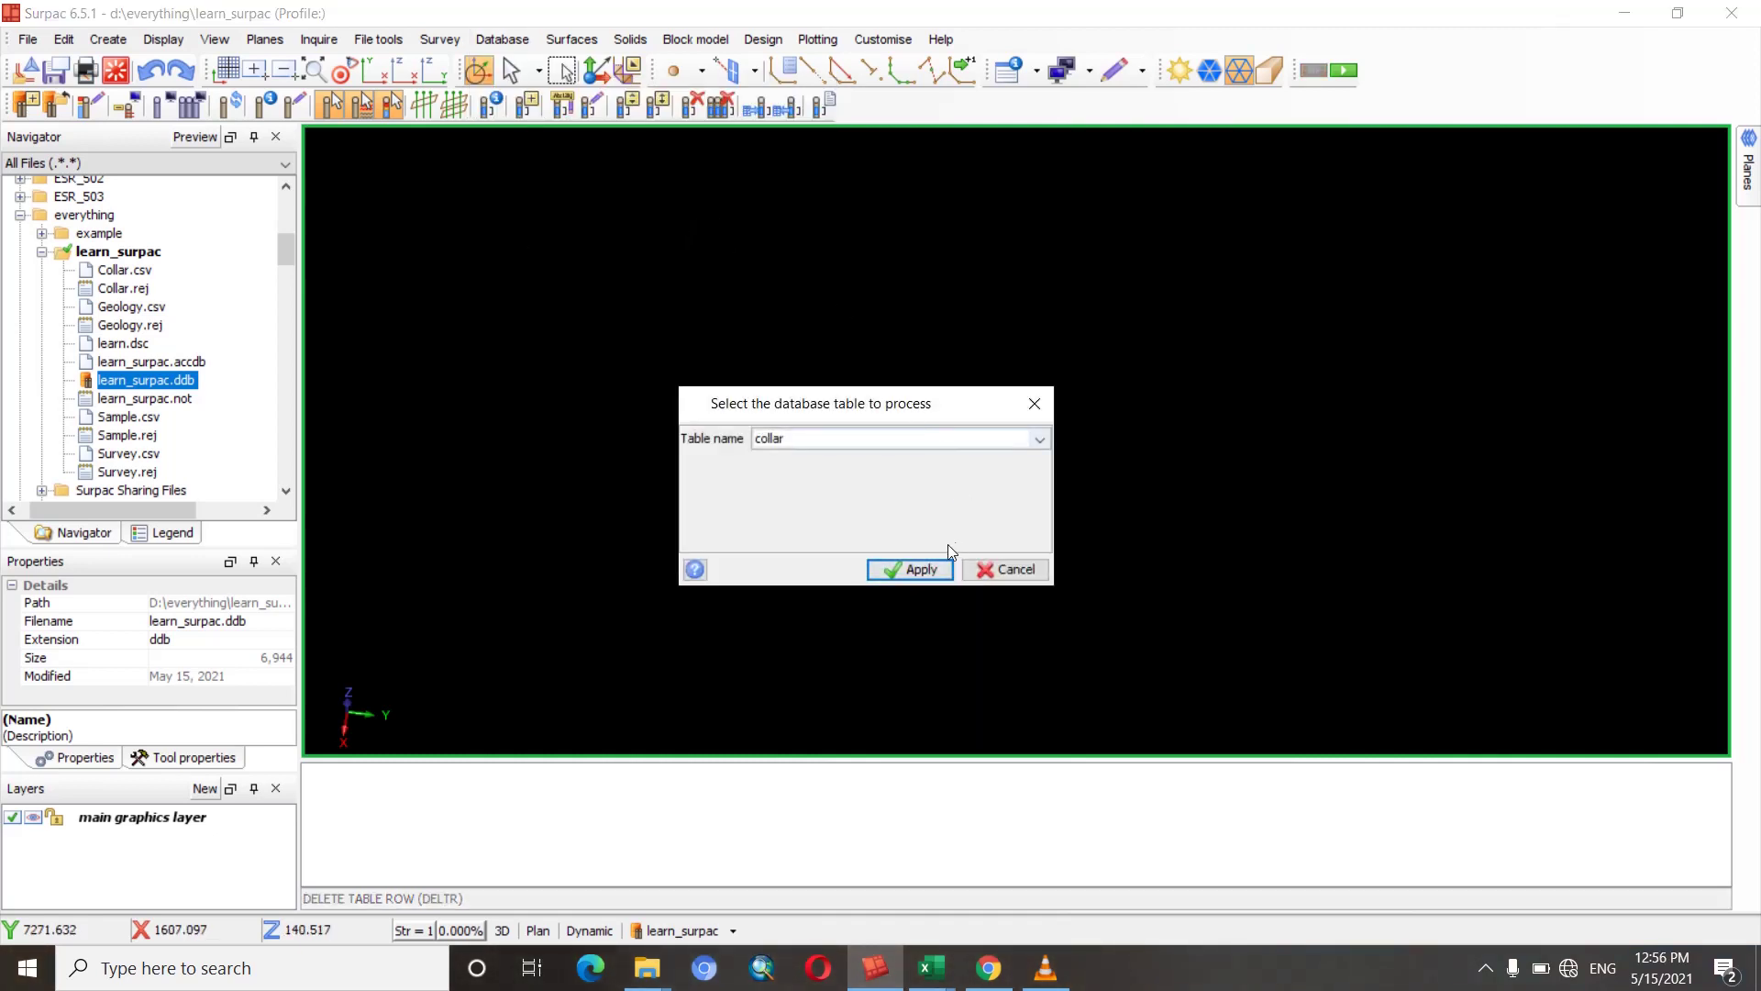
pyautogui.click(932, 569)
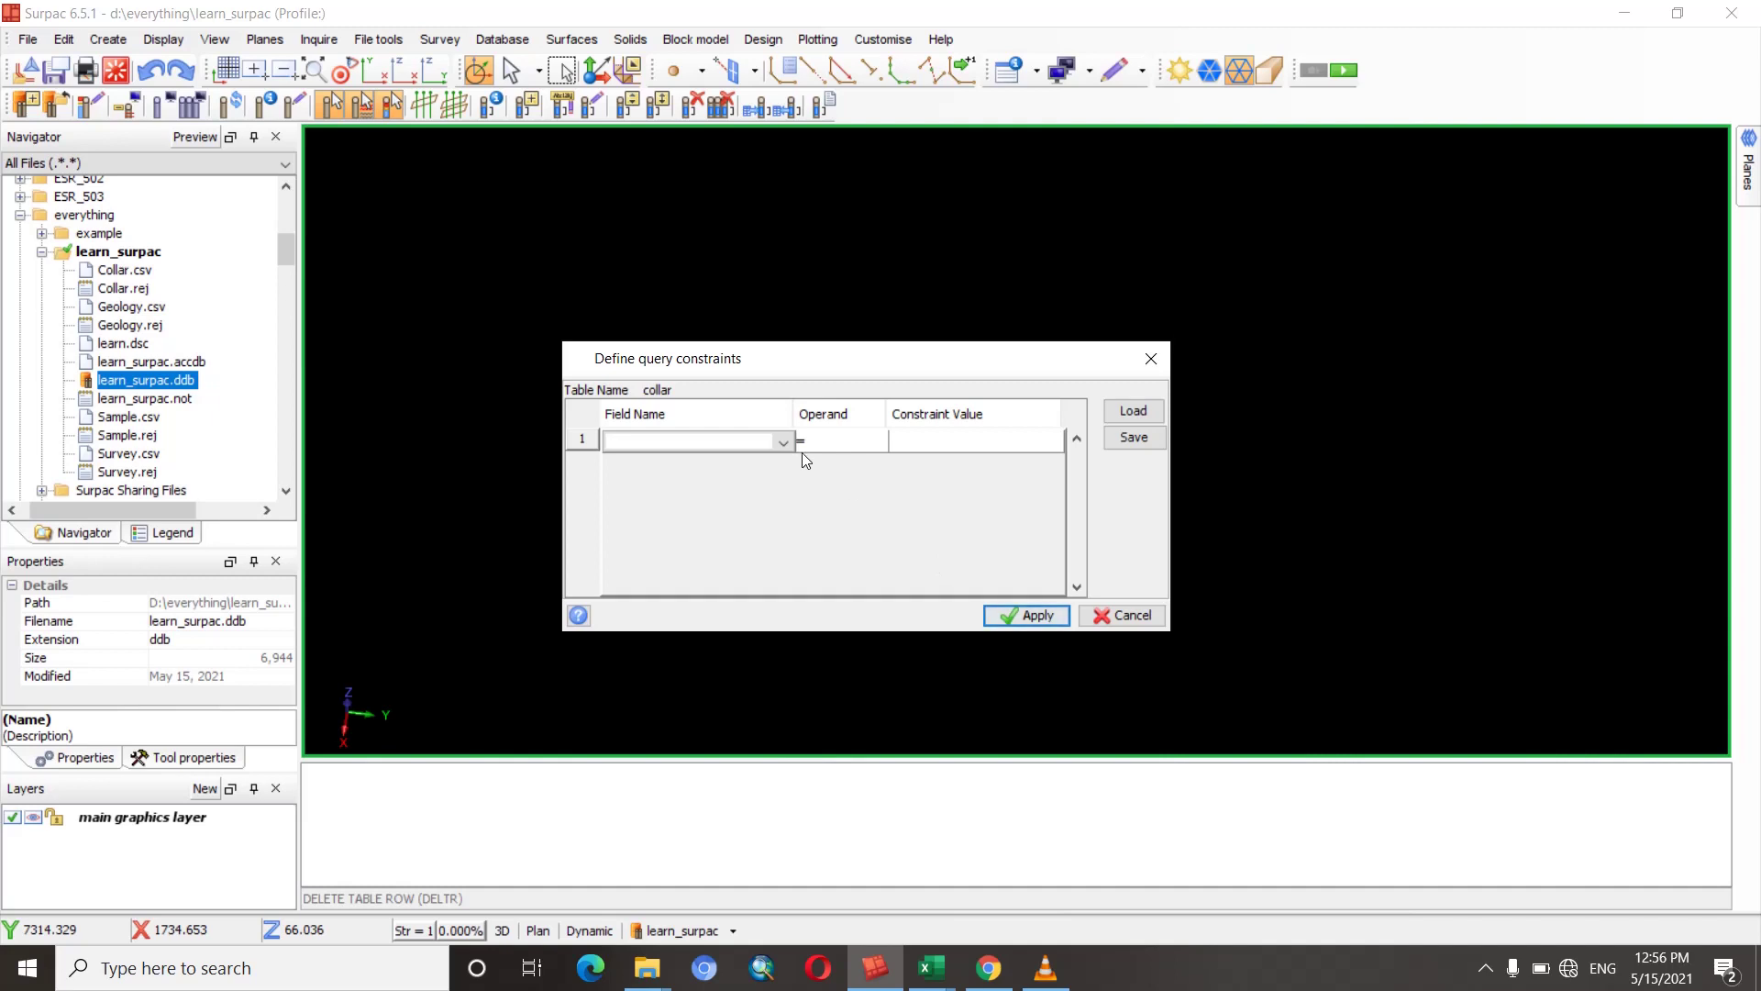
pyautogui.click(1041, 614)
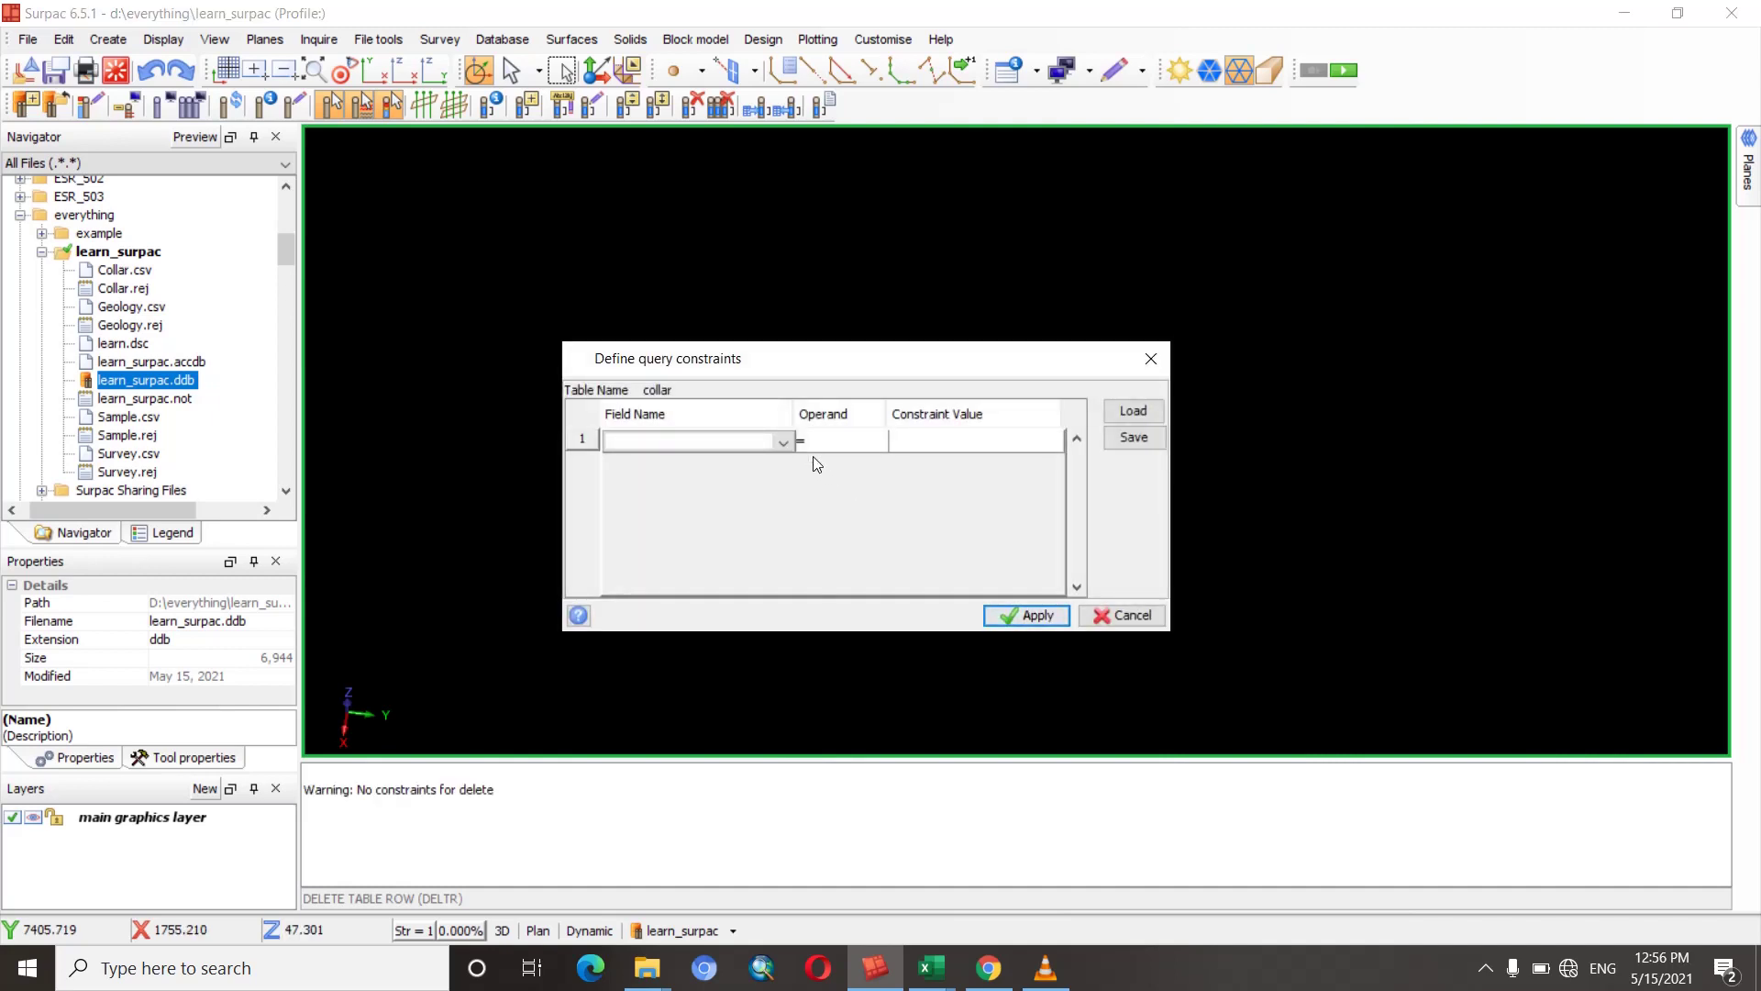
# Set the delete constraint field to max_depth with the equals comparison.
pyautogui.click(791, 442)
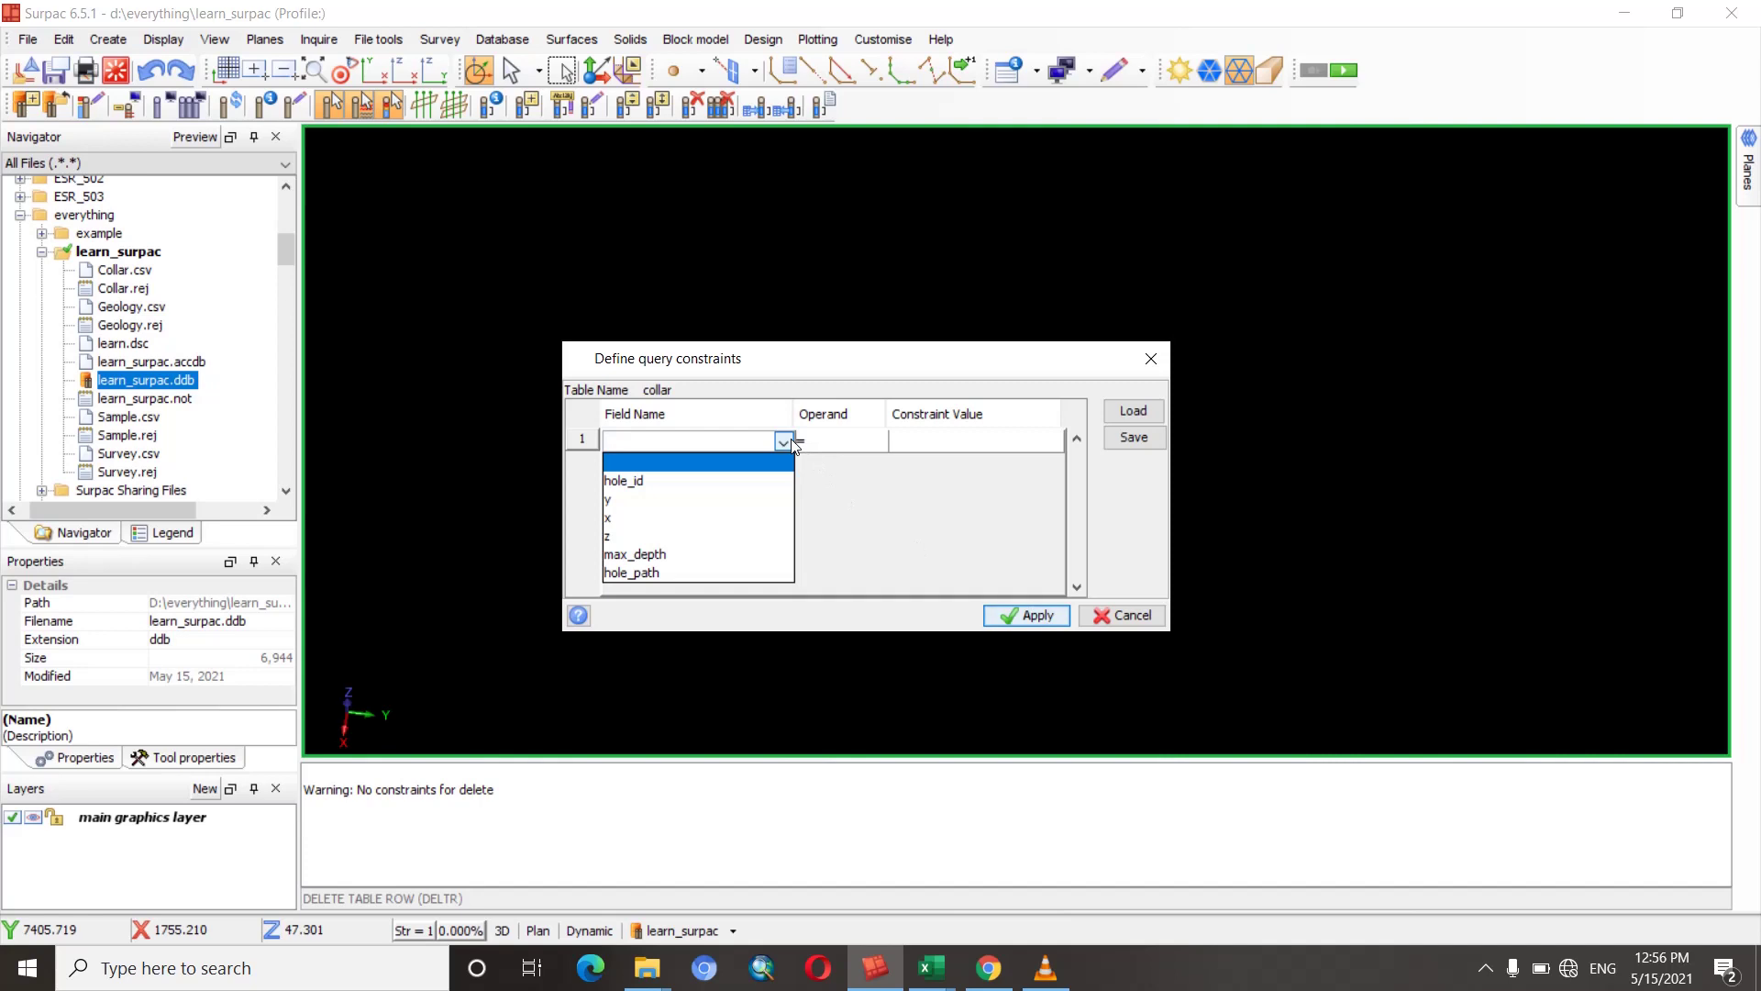
pyautogui.click(729, 554)
pyautogui.click(982, 440)
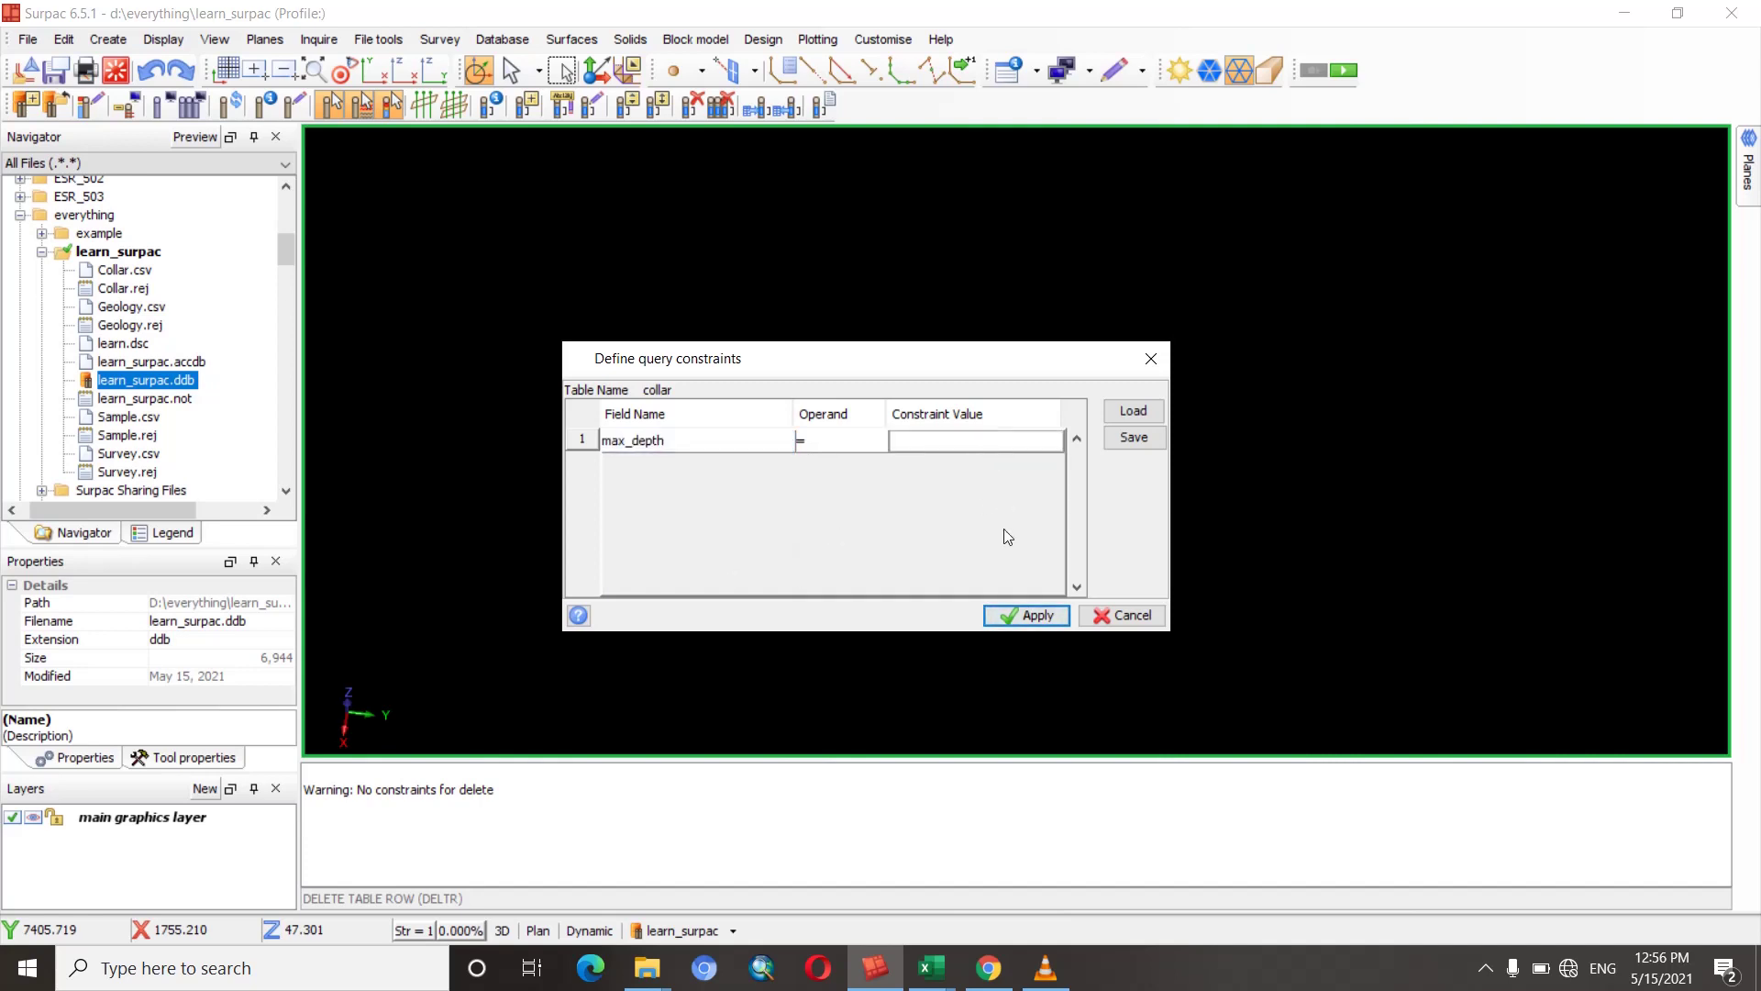
pyautogui.click(829, 446)
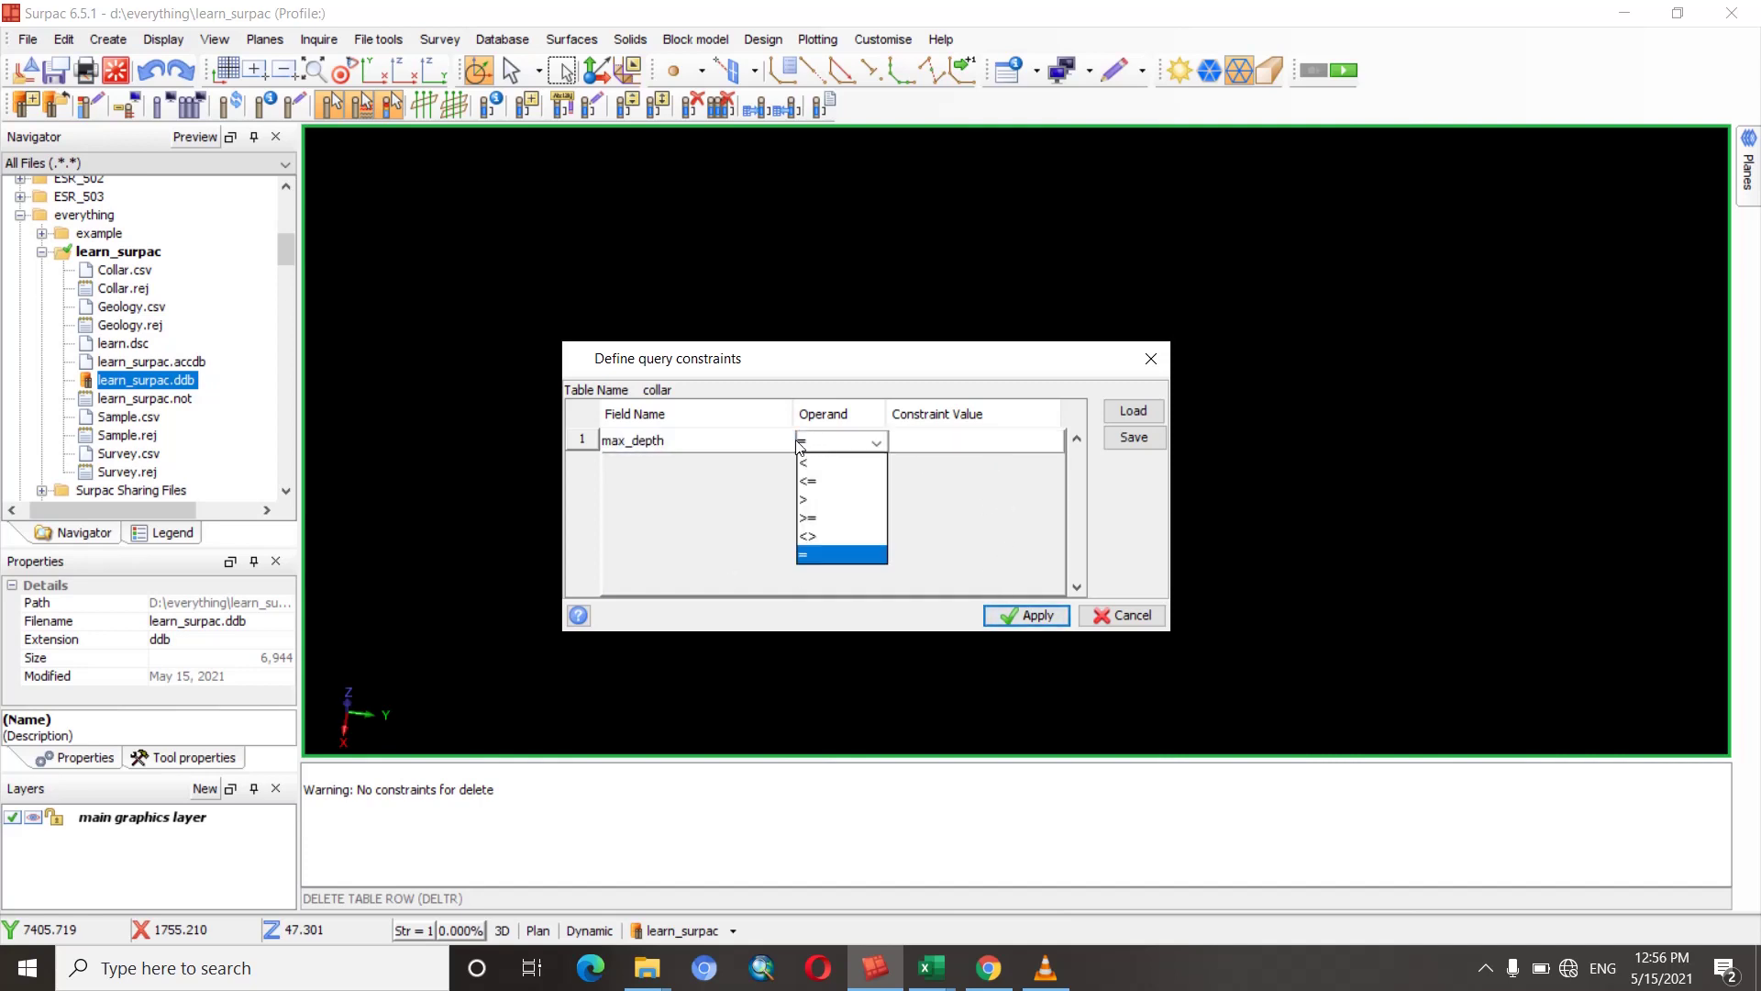
pyautogui.click(724, 447)
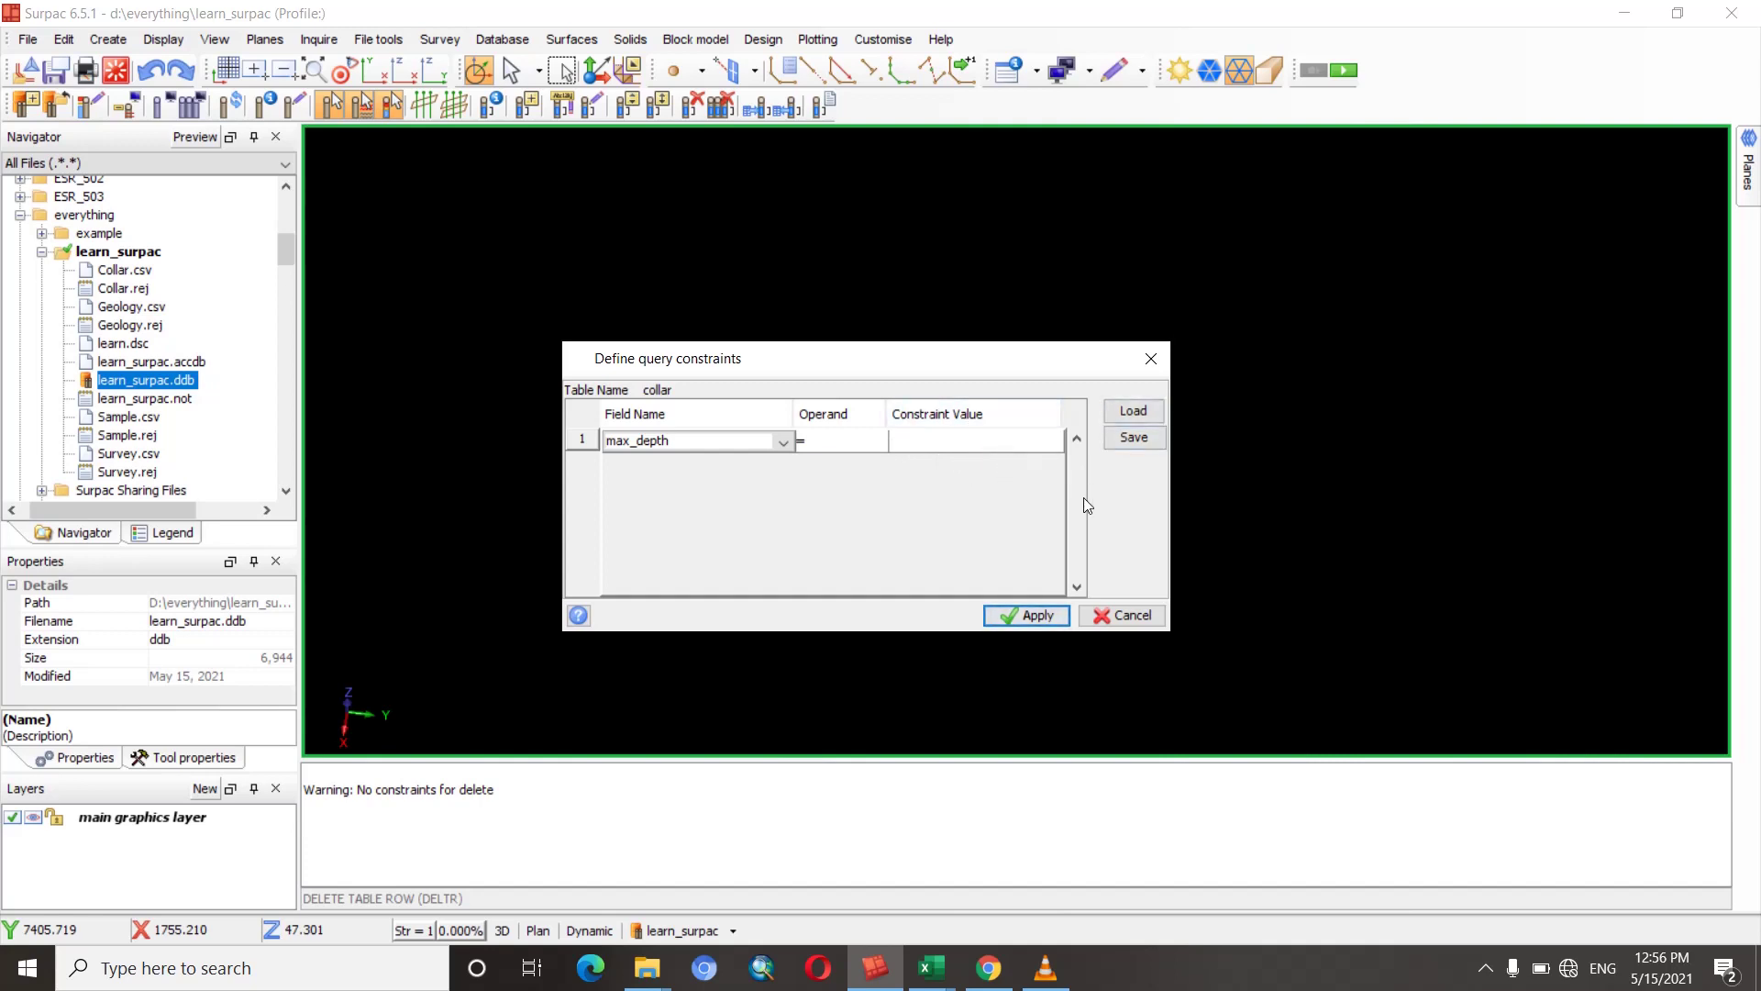
# Cancel the constraint and table dialogs so no collar records are deleted.
pyautogui.click(1119, 615)
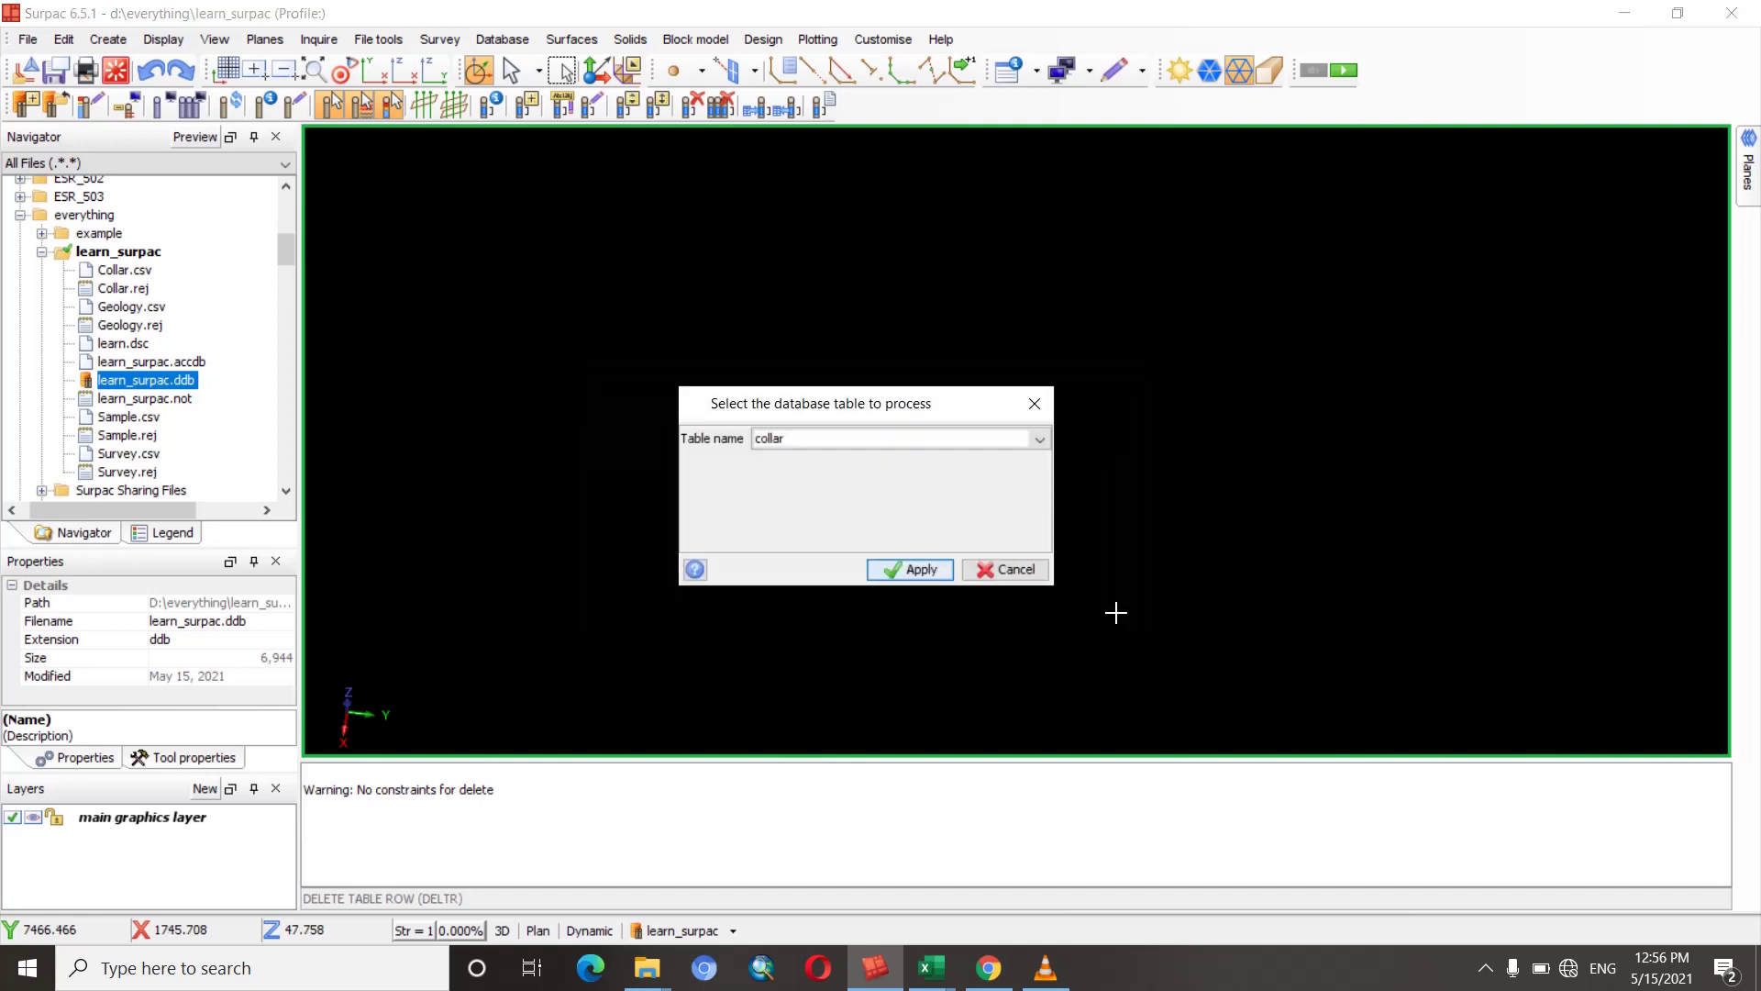
pyautogui.click(1024, 571)
pyautogui.click(502, 39)
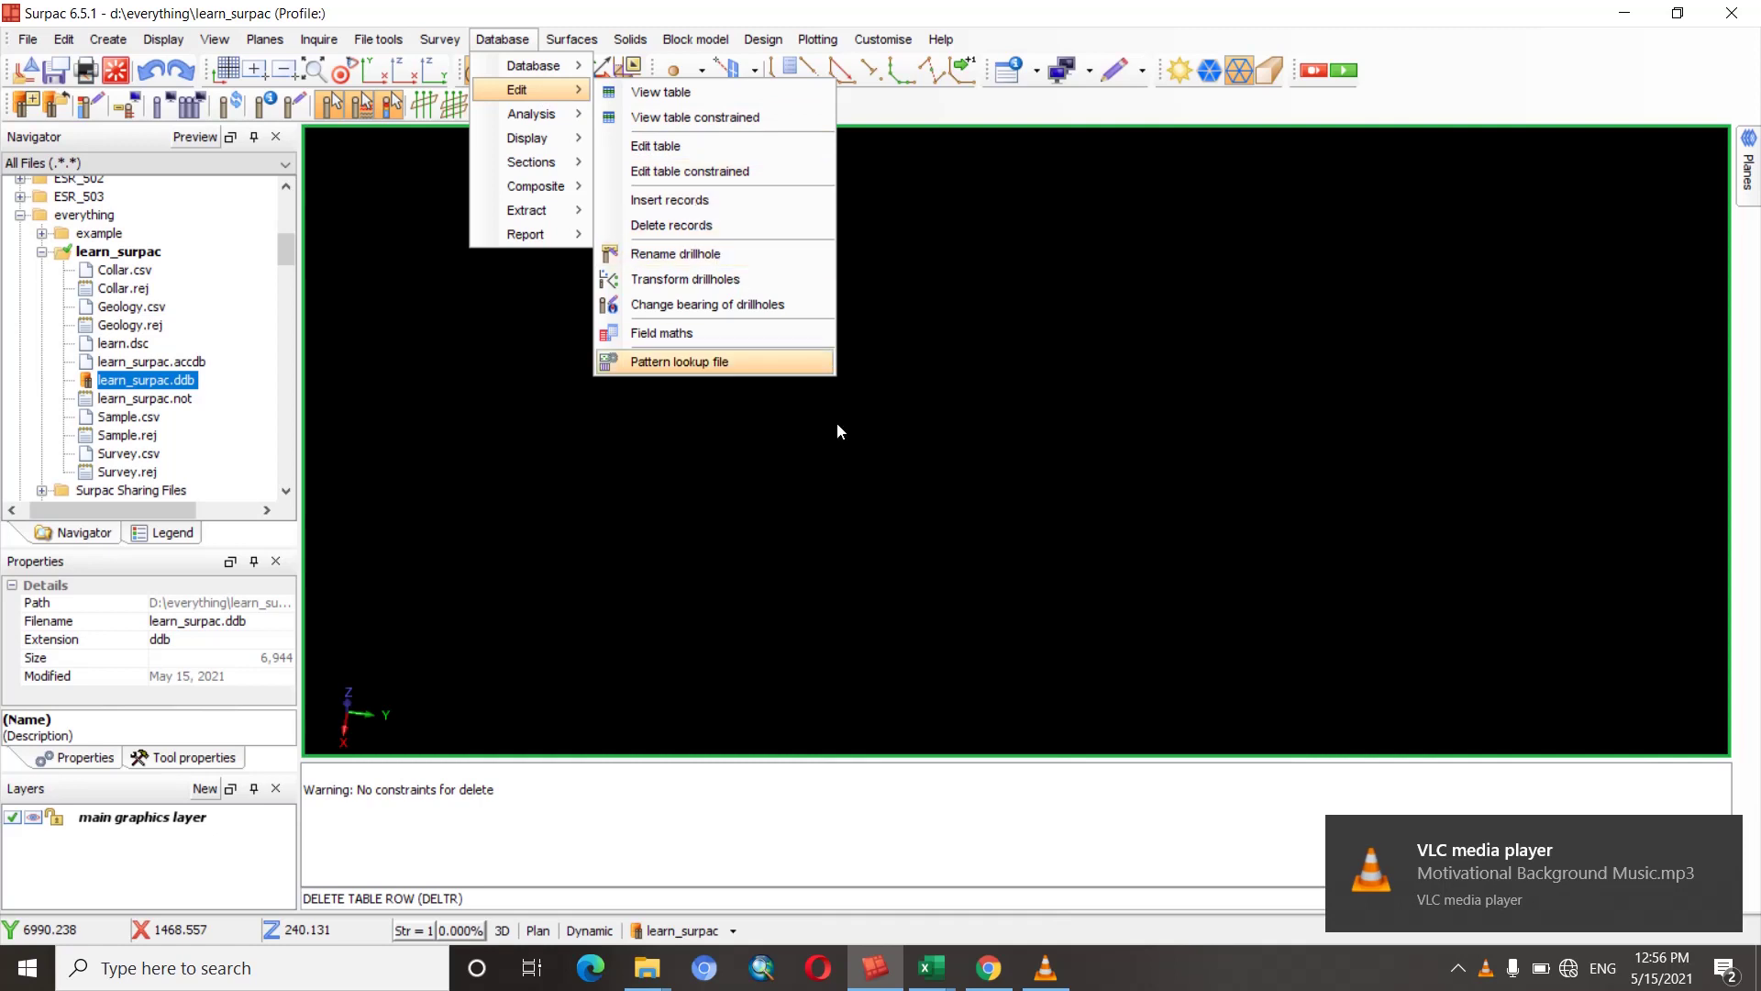
# Run Display drillholes, colouring traces by collar table hole_id in forest green, and apply.
pyautogui.click(849, 480)
pyautogui.click(502, 40)
pyautogui.moveTo(531, 114)
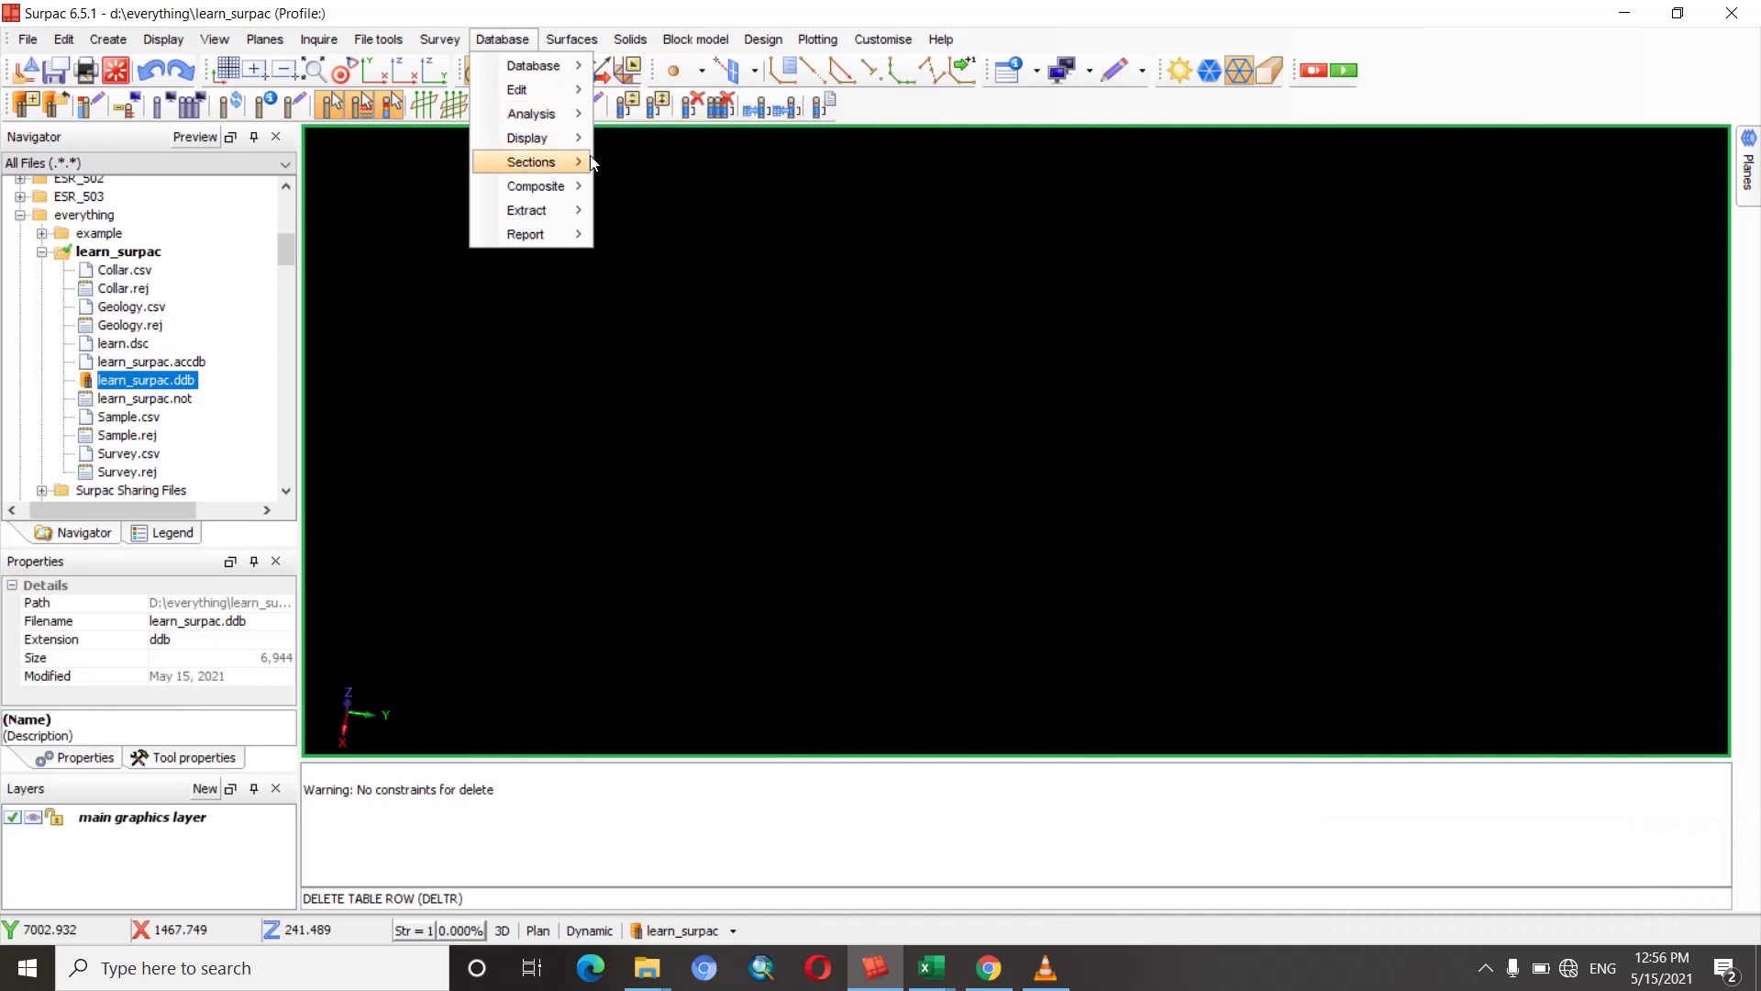
pyautogui.click(622, 448)
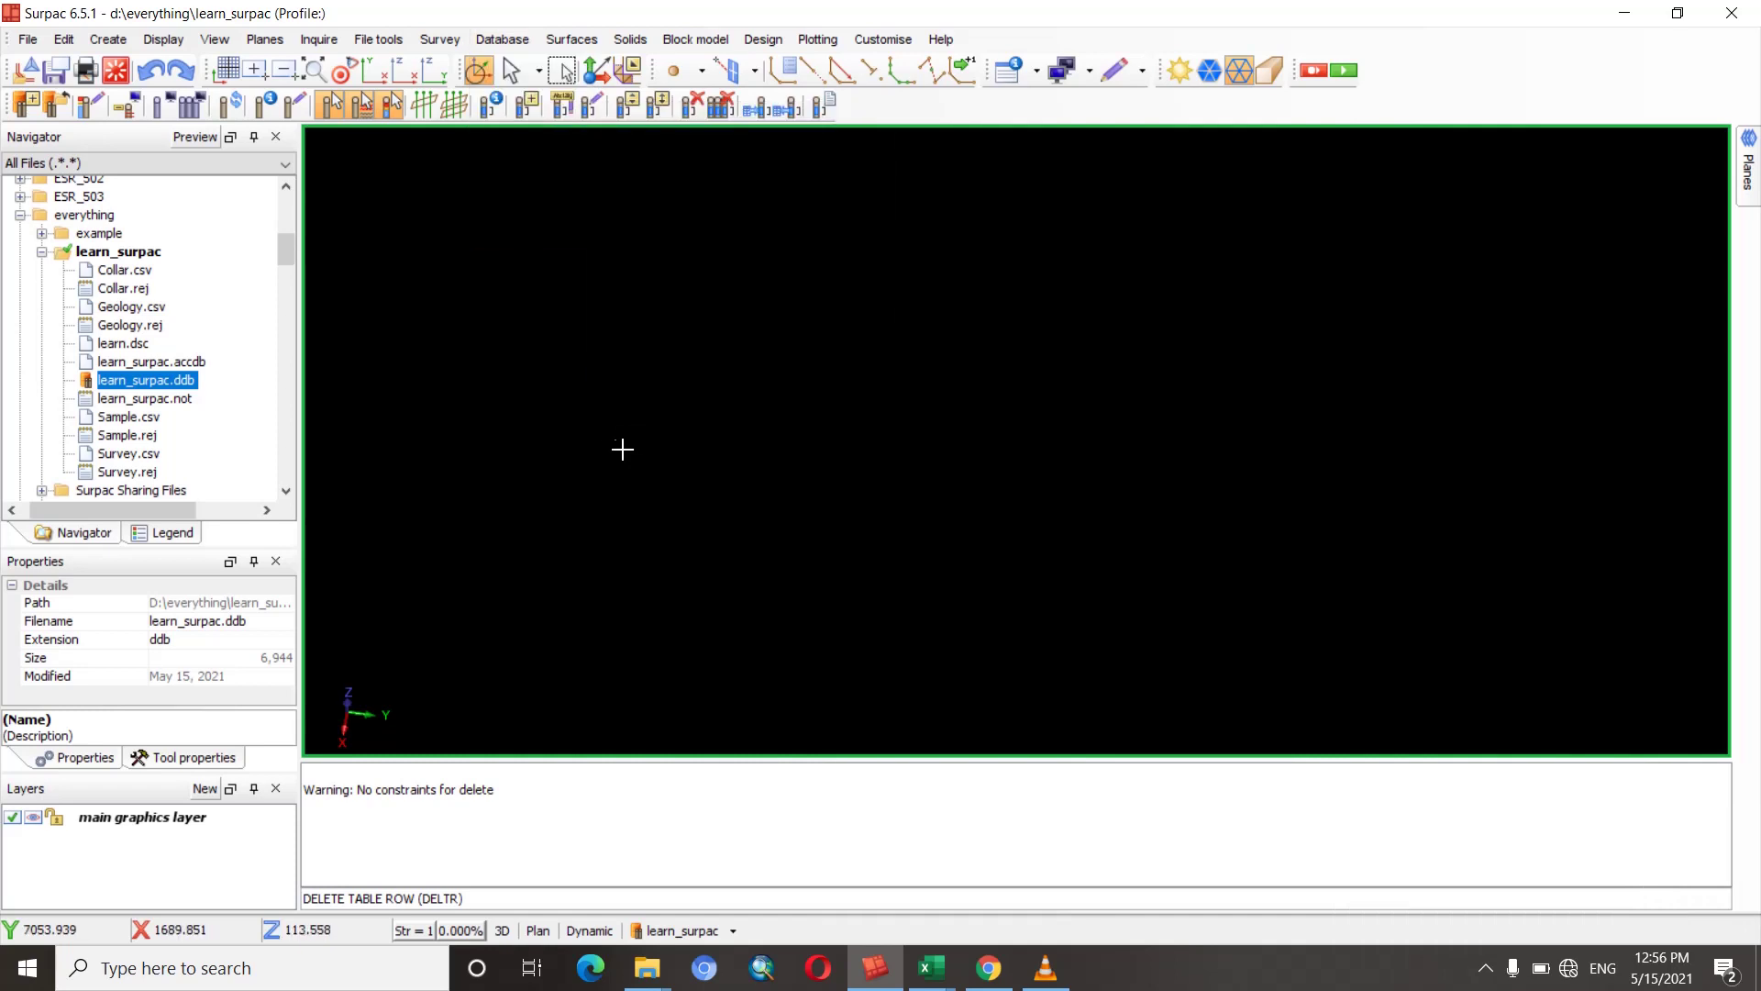
pyautogui.click(703, 932)
pyautogui.click(690, 798)
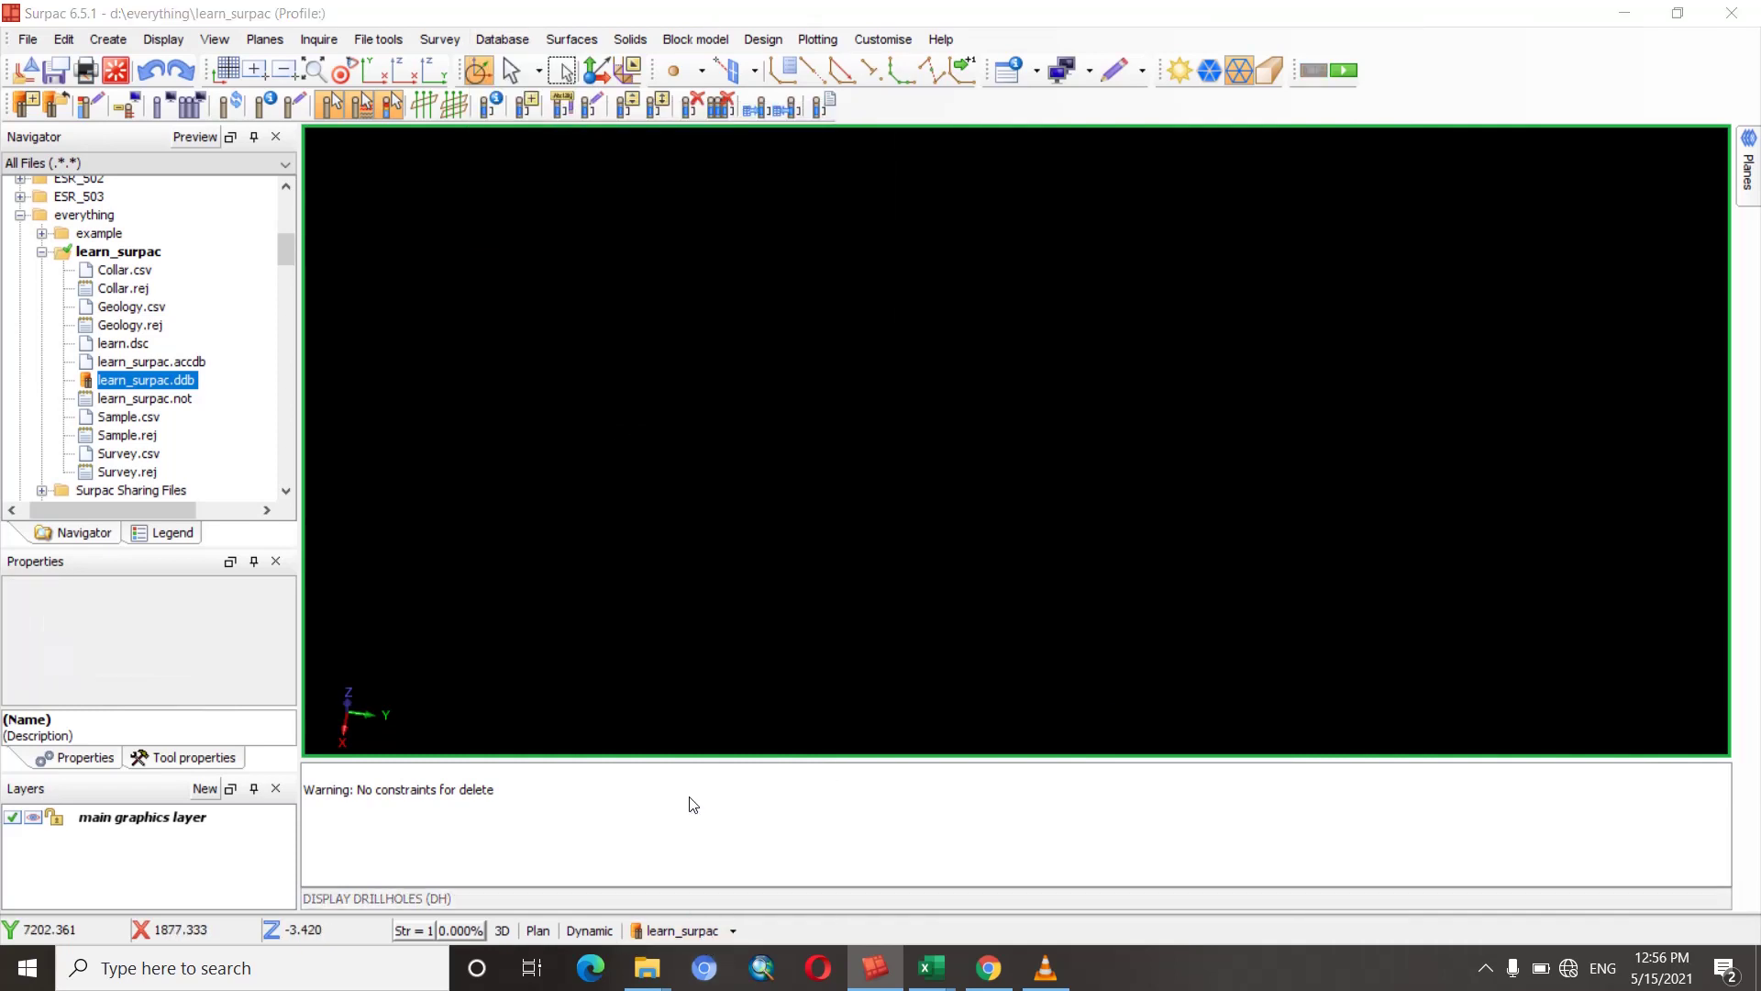
pyautogui.click(664, 430)
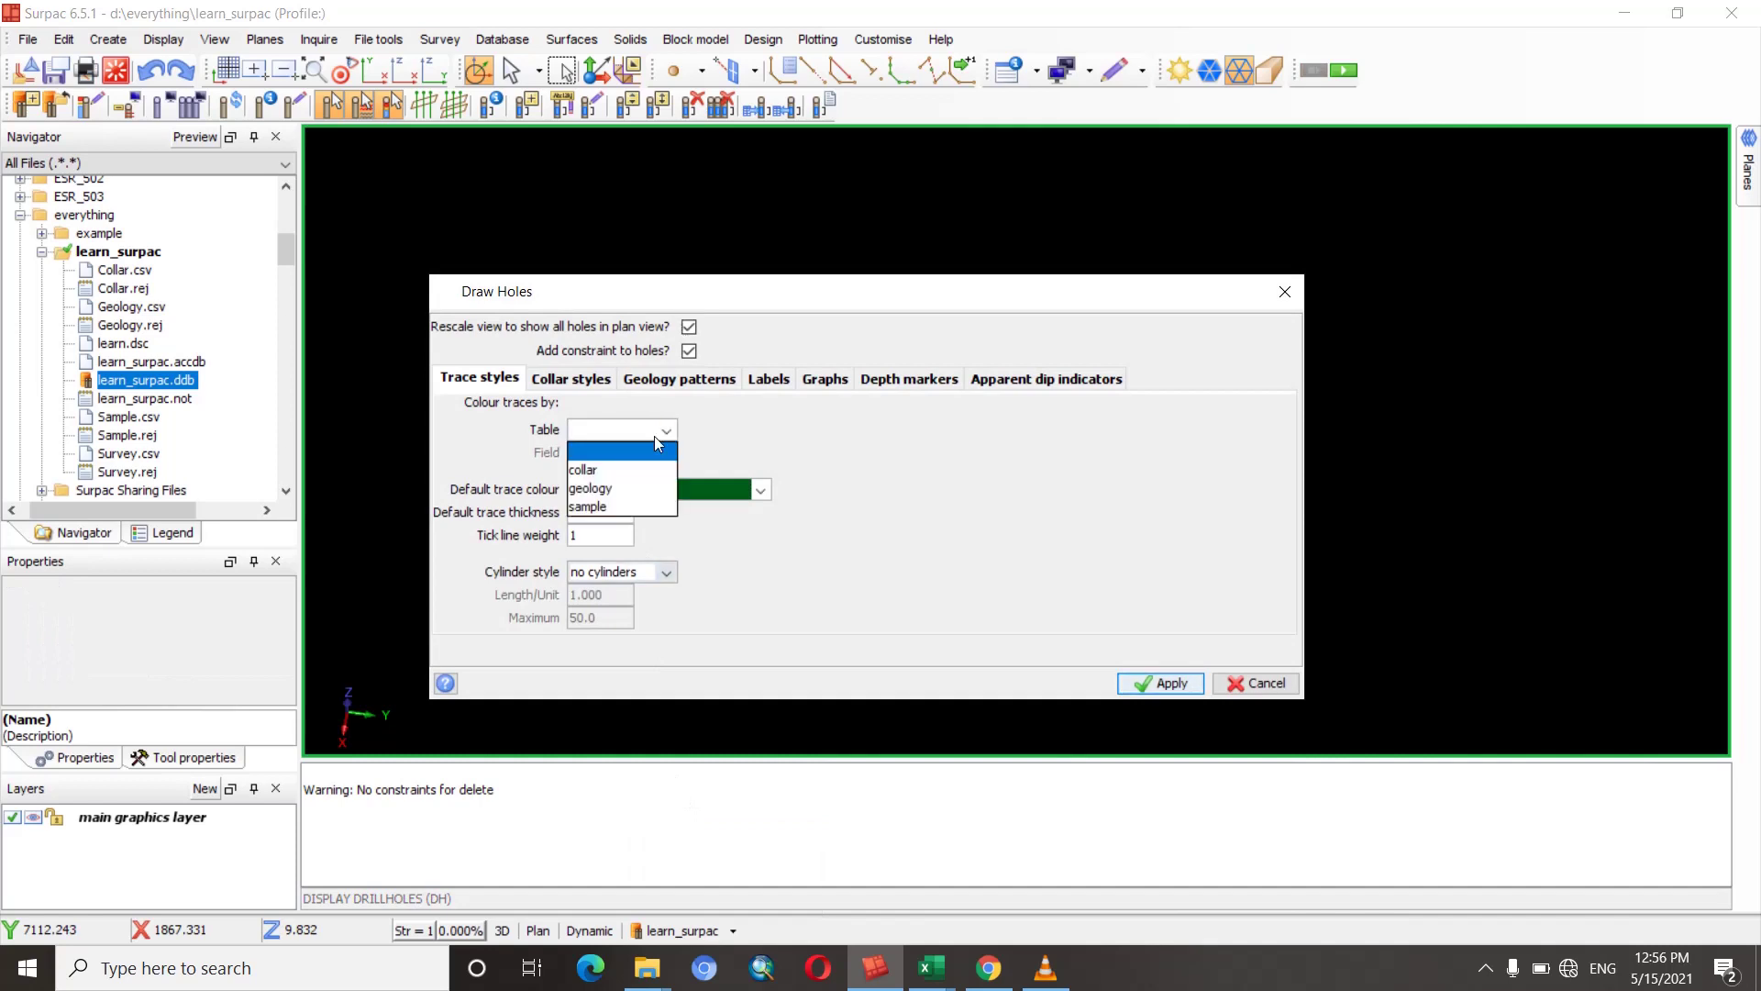
pyautogui.click(655, 470)
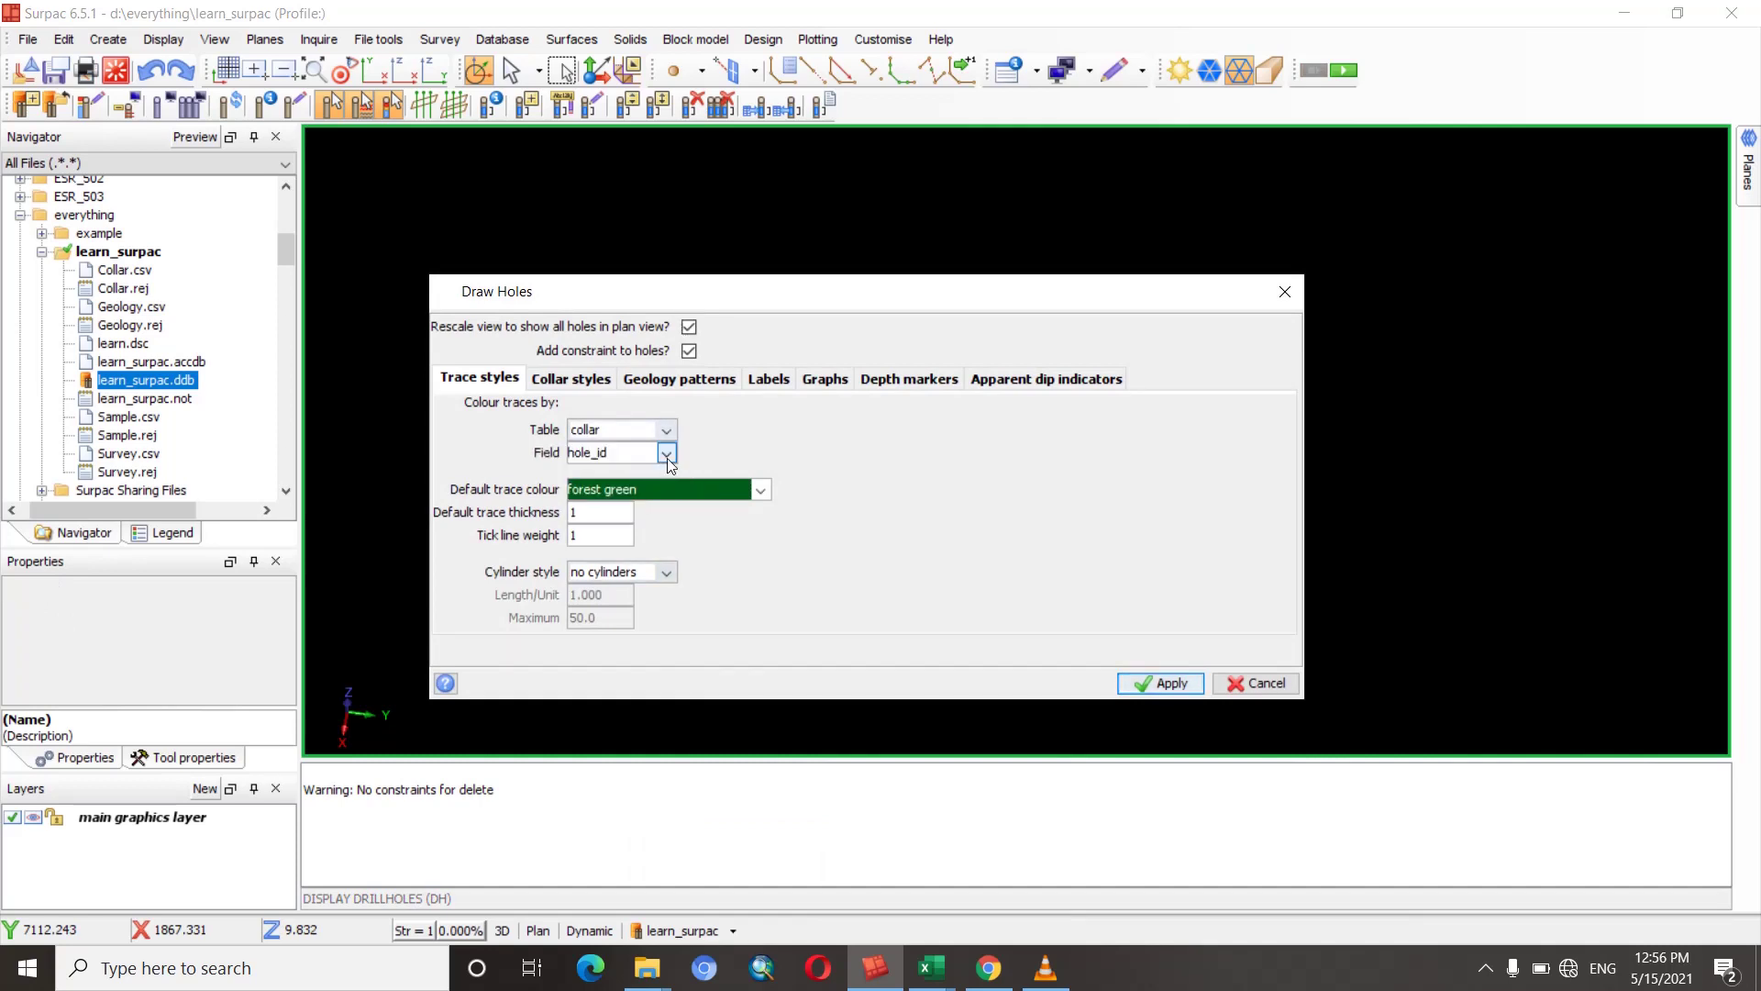
pyautogui.click(1165, 684)
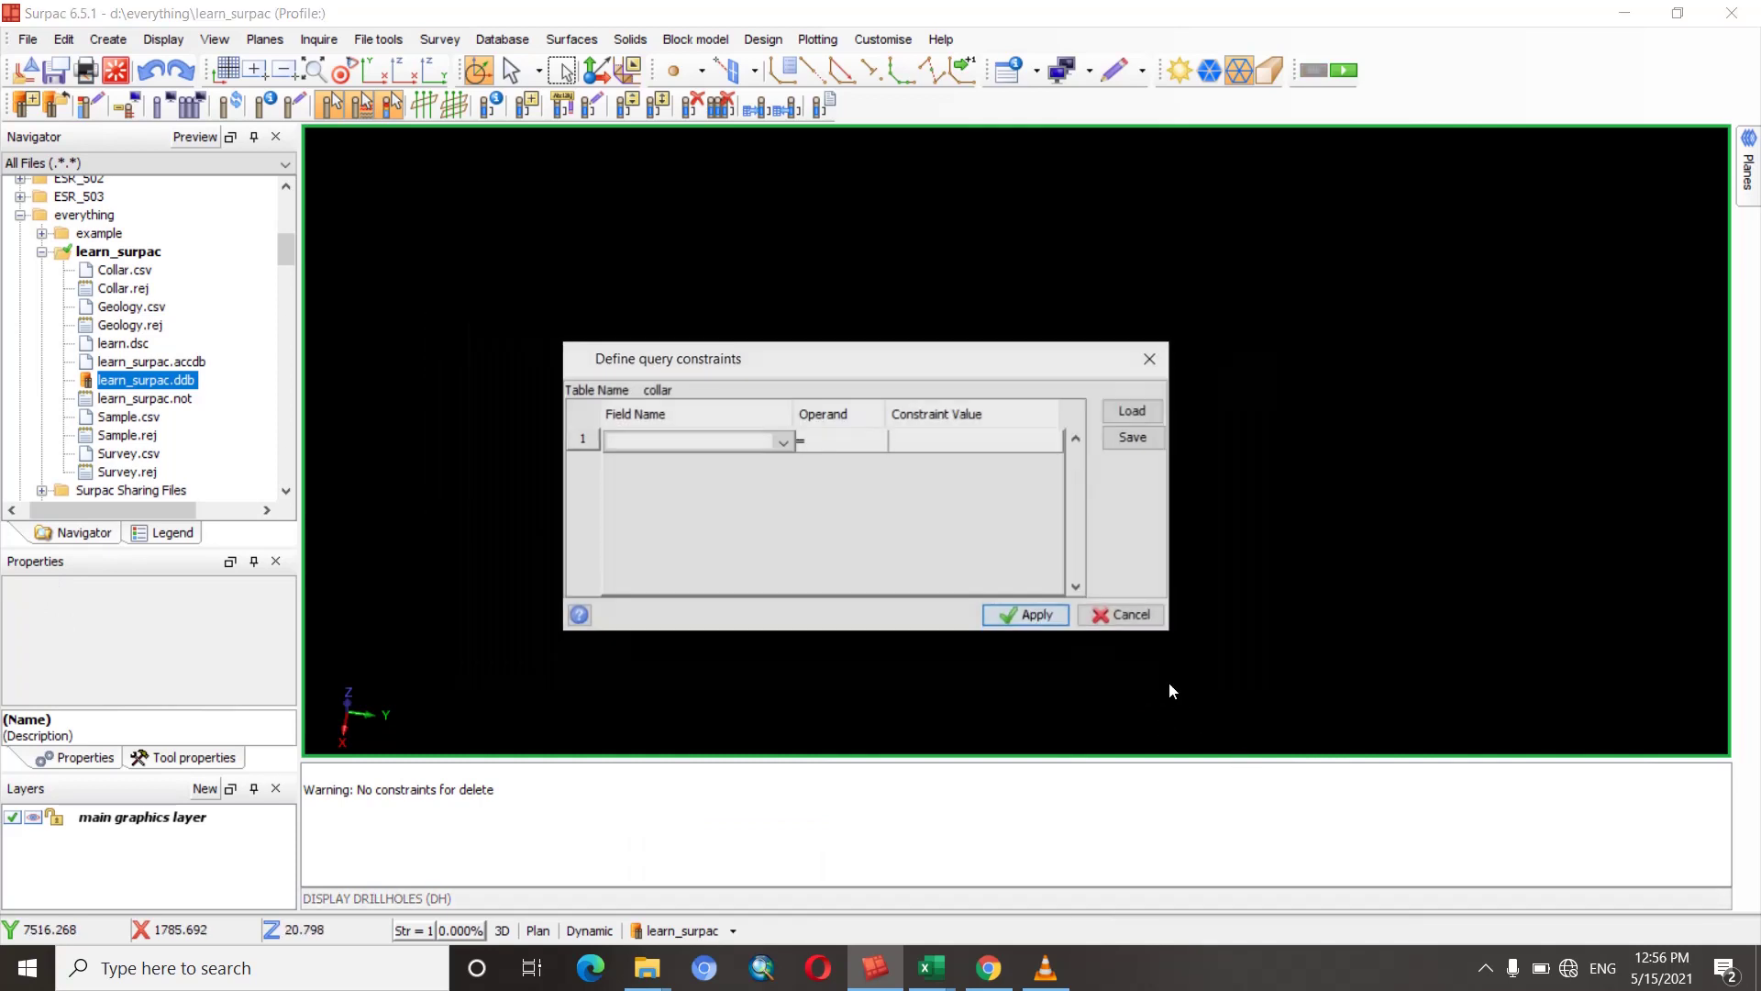
# Draw all drillholes unconstrained, then orbit the green traces into a flatter side view.
pyautogui.click(1037, 616)
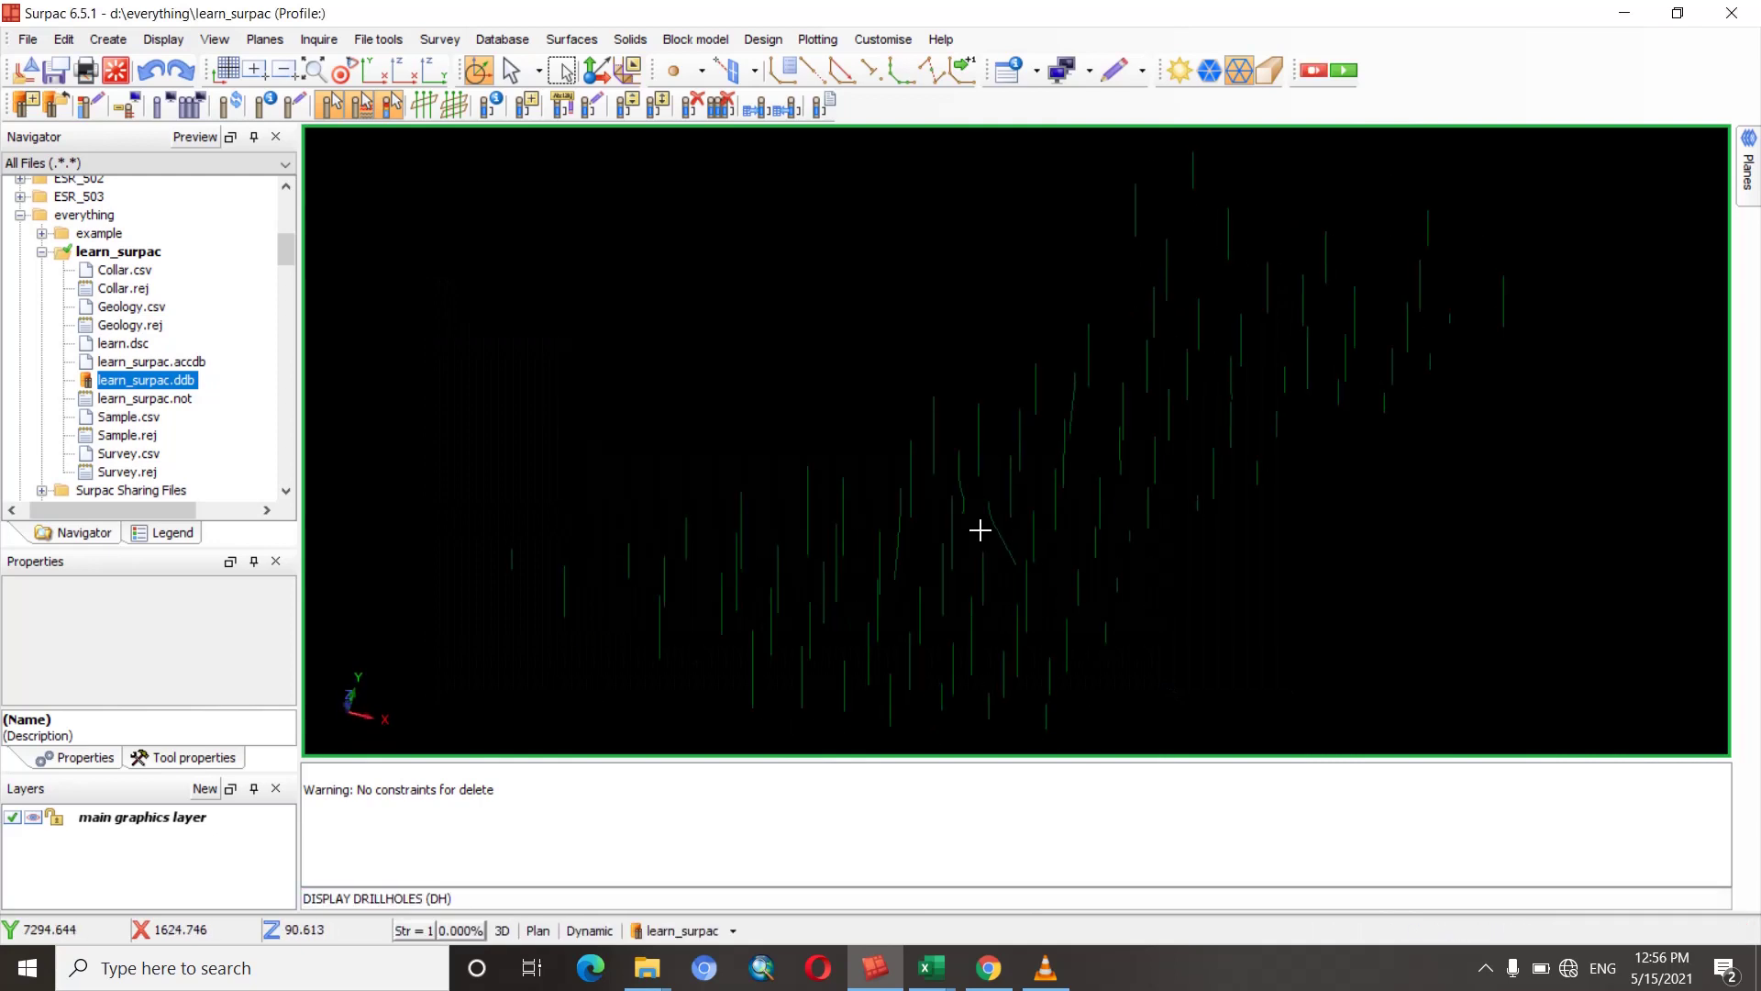
pyautogui.moveTo(963, 506)
pyautogui.mouseDown(button='middle')
pyautogui.moveTo(904, 511)
pyautogui.moveTo(1003, 550)
pyautogui.moveTo(884, 498)
pyautogui.mouseUp(button='middle')
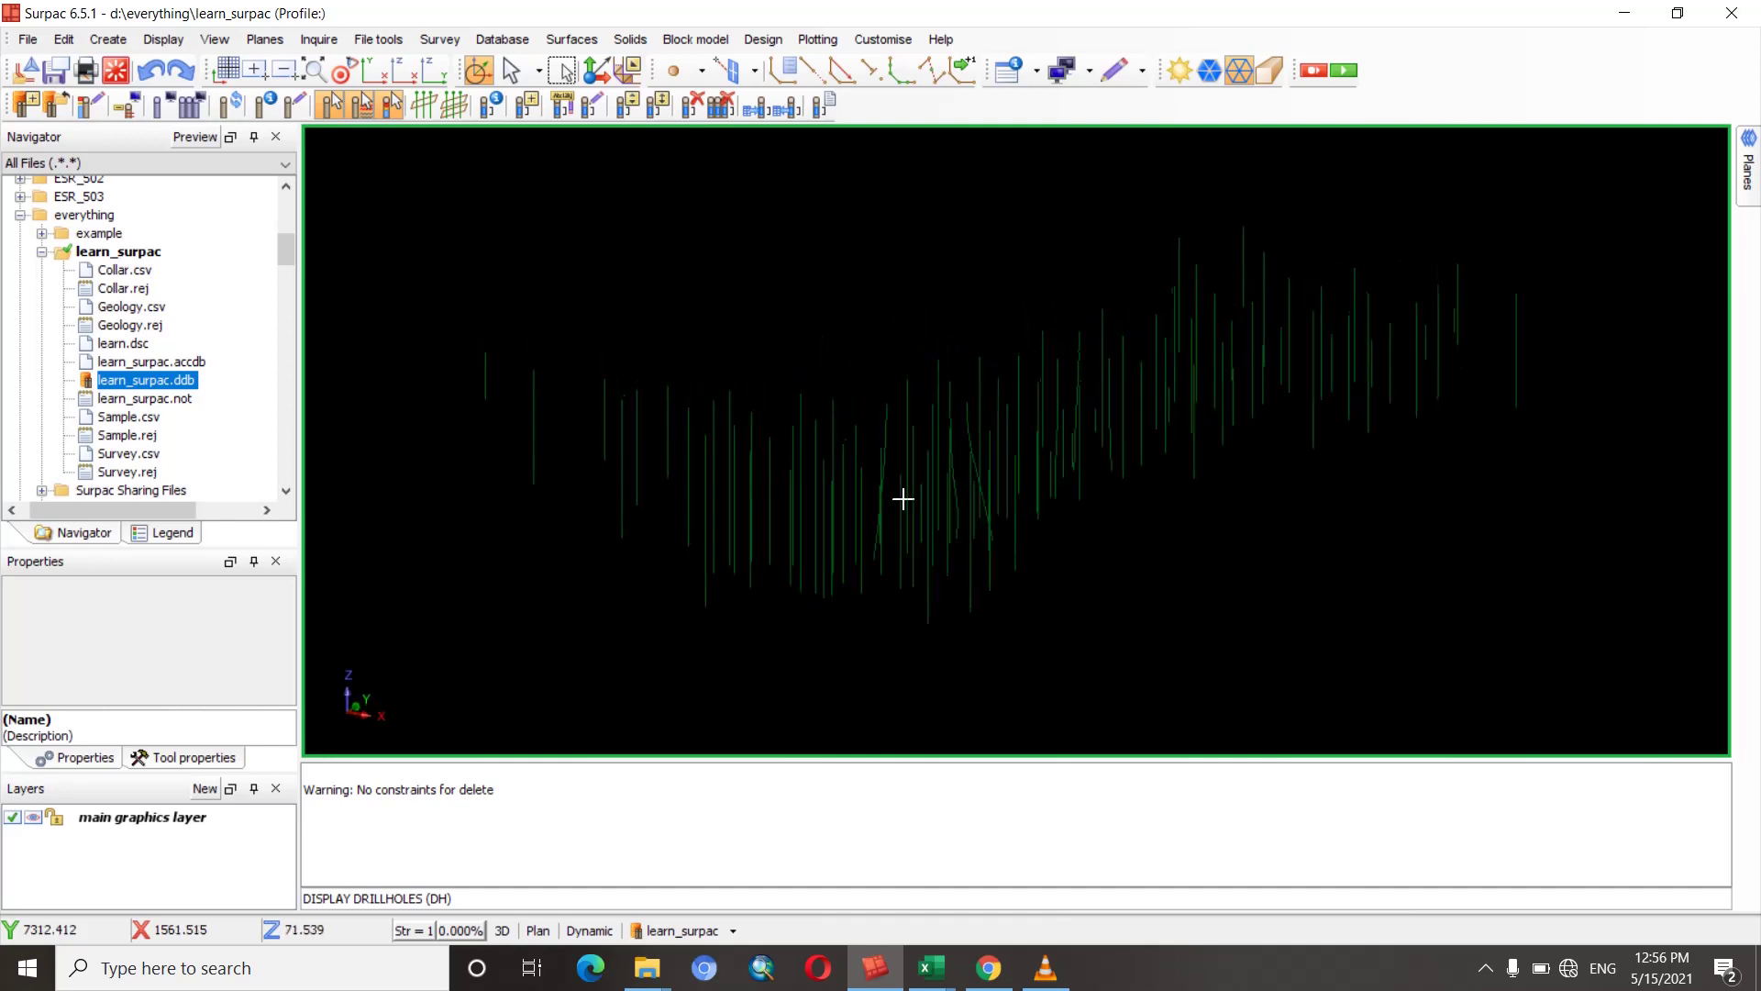
pyautogui.moveTo(1061, 463)
pyautogui.mouseDown(button='middle')
pyautogui.moveTo(991, 472)
pyautogui.moveTo(1003, 444)
pyautogui.moveTo(990, 476)
pyautogui.moveTo(893, 507)
pyautogui.moveTo(994, 464)
pyautogui.moveTo(917, 468)
pyautogui.moveTo(979, 472)
pyautogui.moveTo(897, 496)
pyautogui.moveTo(931, 494)
pyautogui.mouseUp(button='middle')
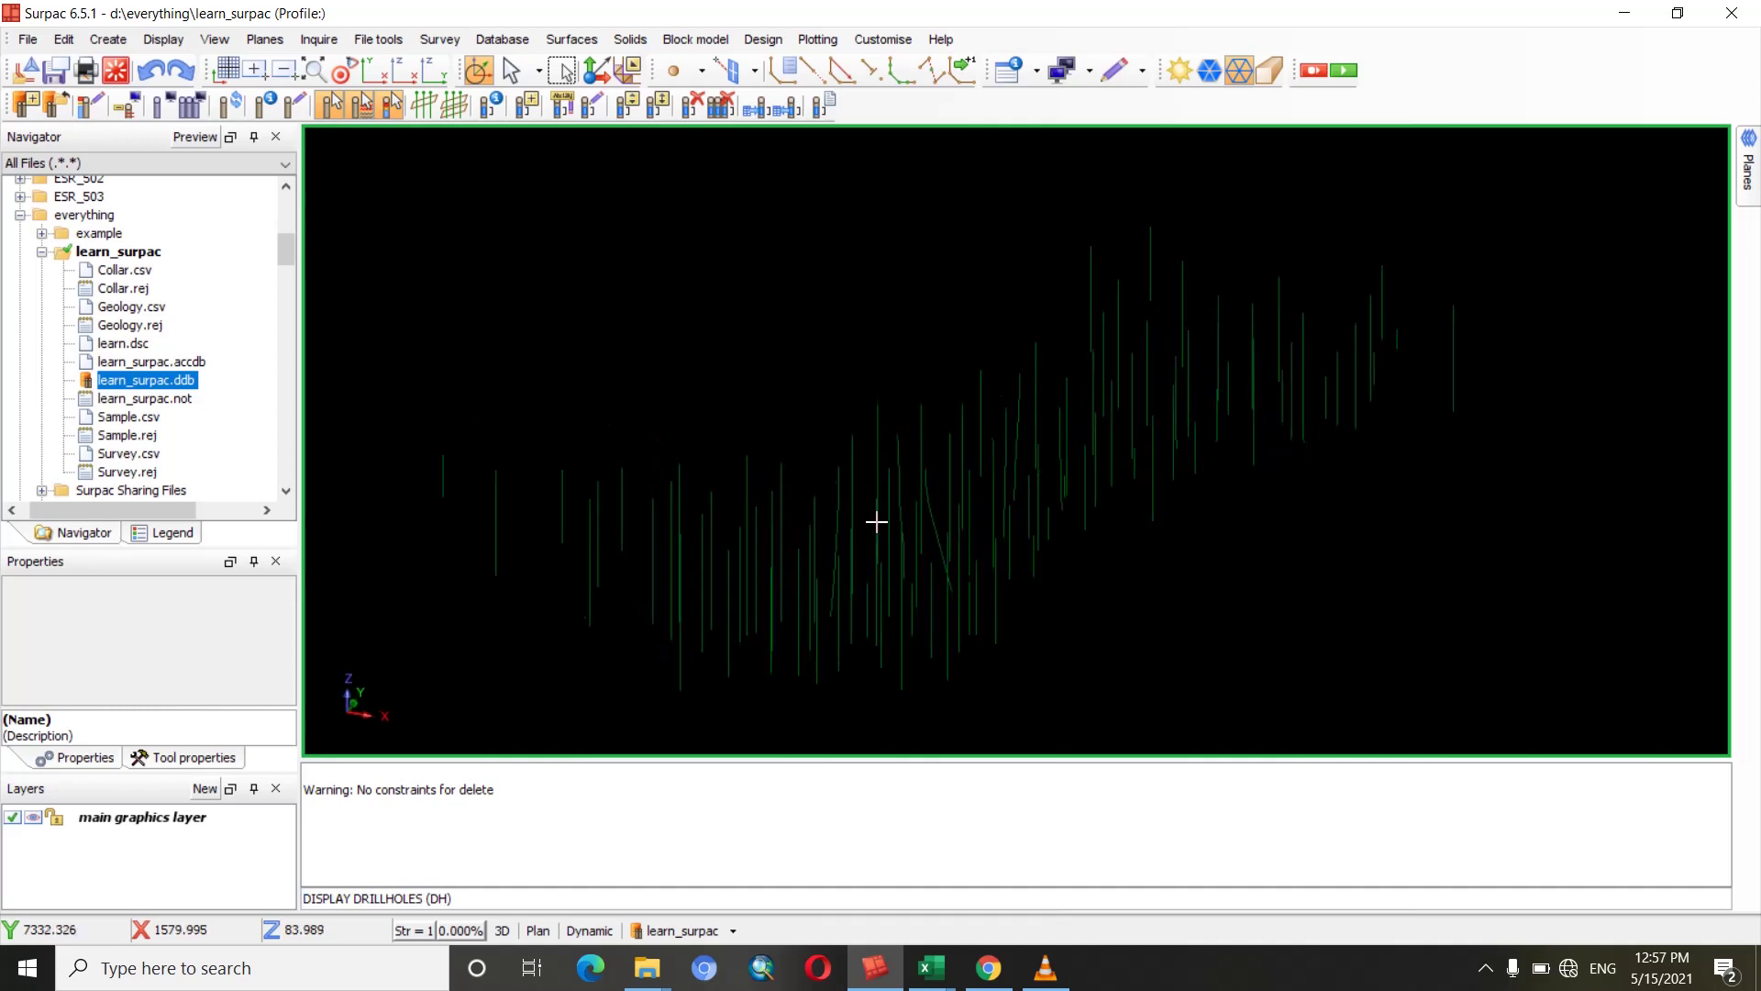
pyautogui.moveTo(865, 512)
pyautogui.mouseDown(button='middle')
pyautogui.moveTo(841, 506)
pyautogui.moveTo(944, 519)
pyautogui.moveTo(870, 515)
pyautogui.mouseUp(button='middle')
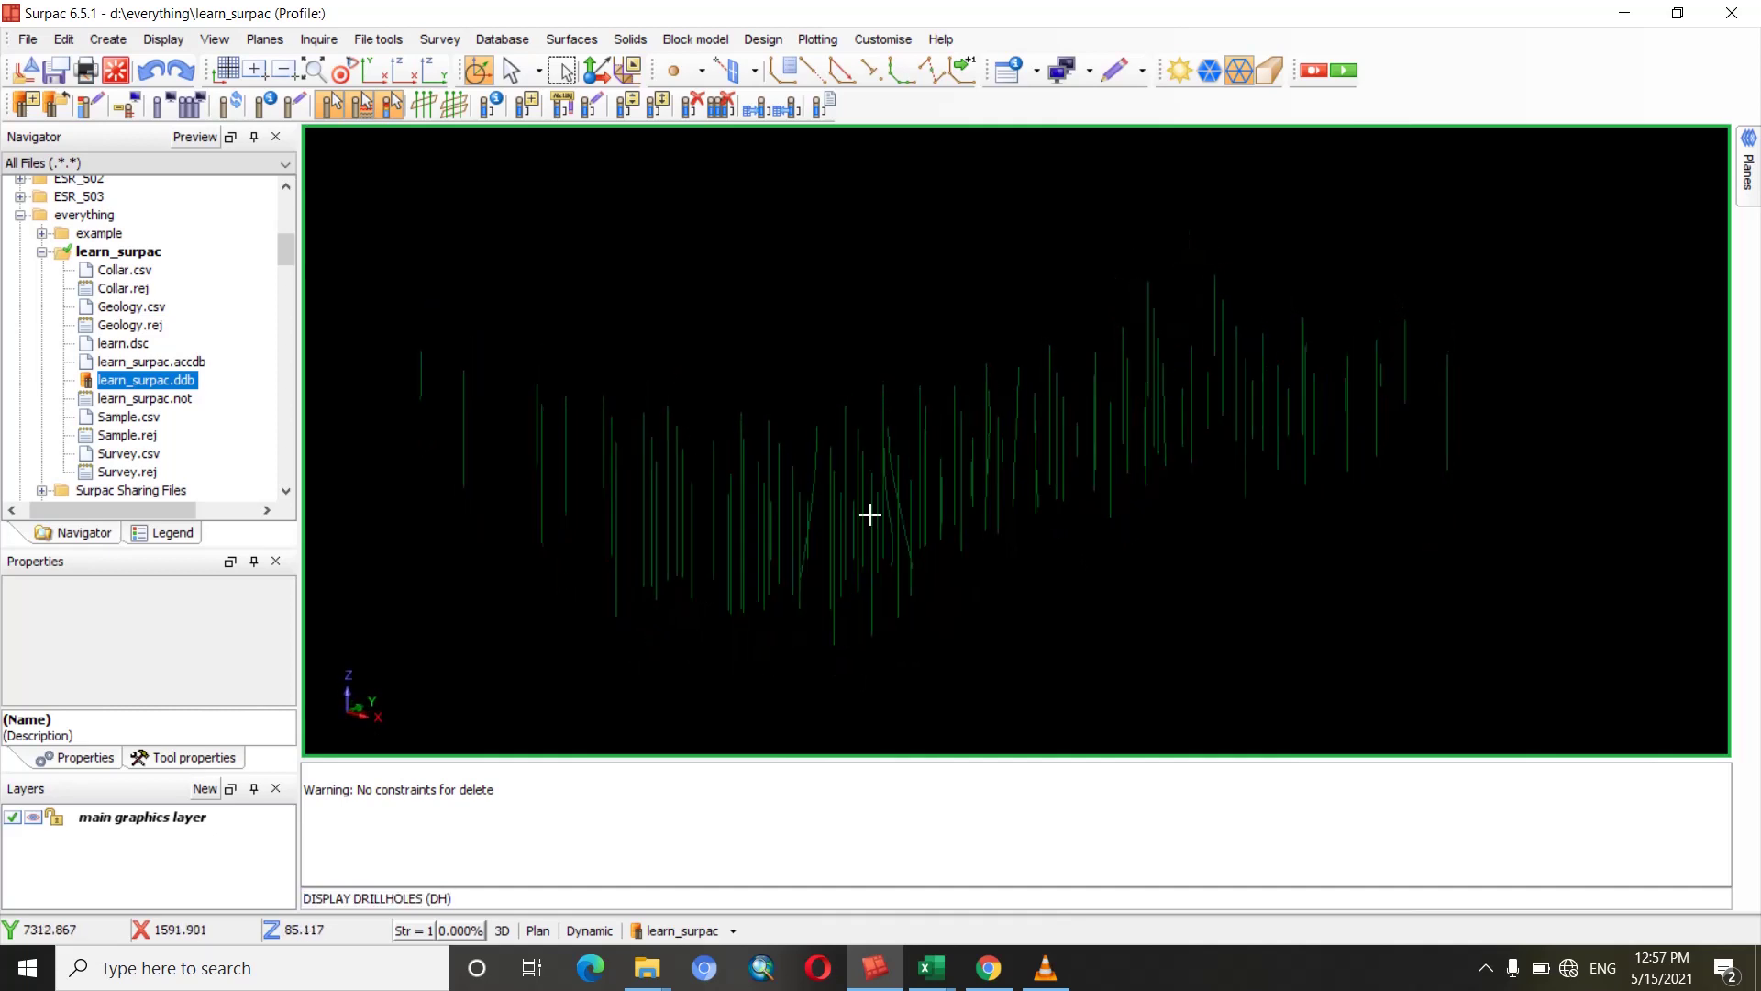
pyautogui.moveTo(1044, 470)
pyautogui.mouseDown(button='middle')
pyautogui.moveTo(987, 472)
pyautogui.moveTo(1042, 488)
pyautogui.moveTo(937, 509)
pyautogui.moveTo(908, 499)
pyautogui.moveTo(939, 479)
pyautogui.moveTo(917, 477)
pyautogui.mouseUp(button='middle')
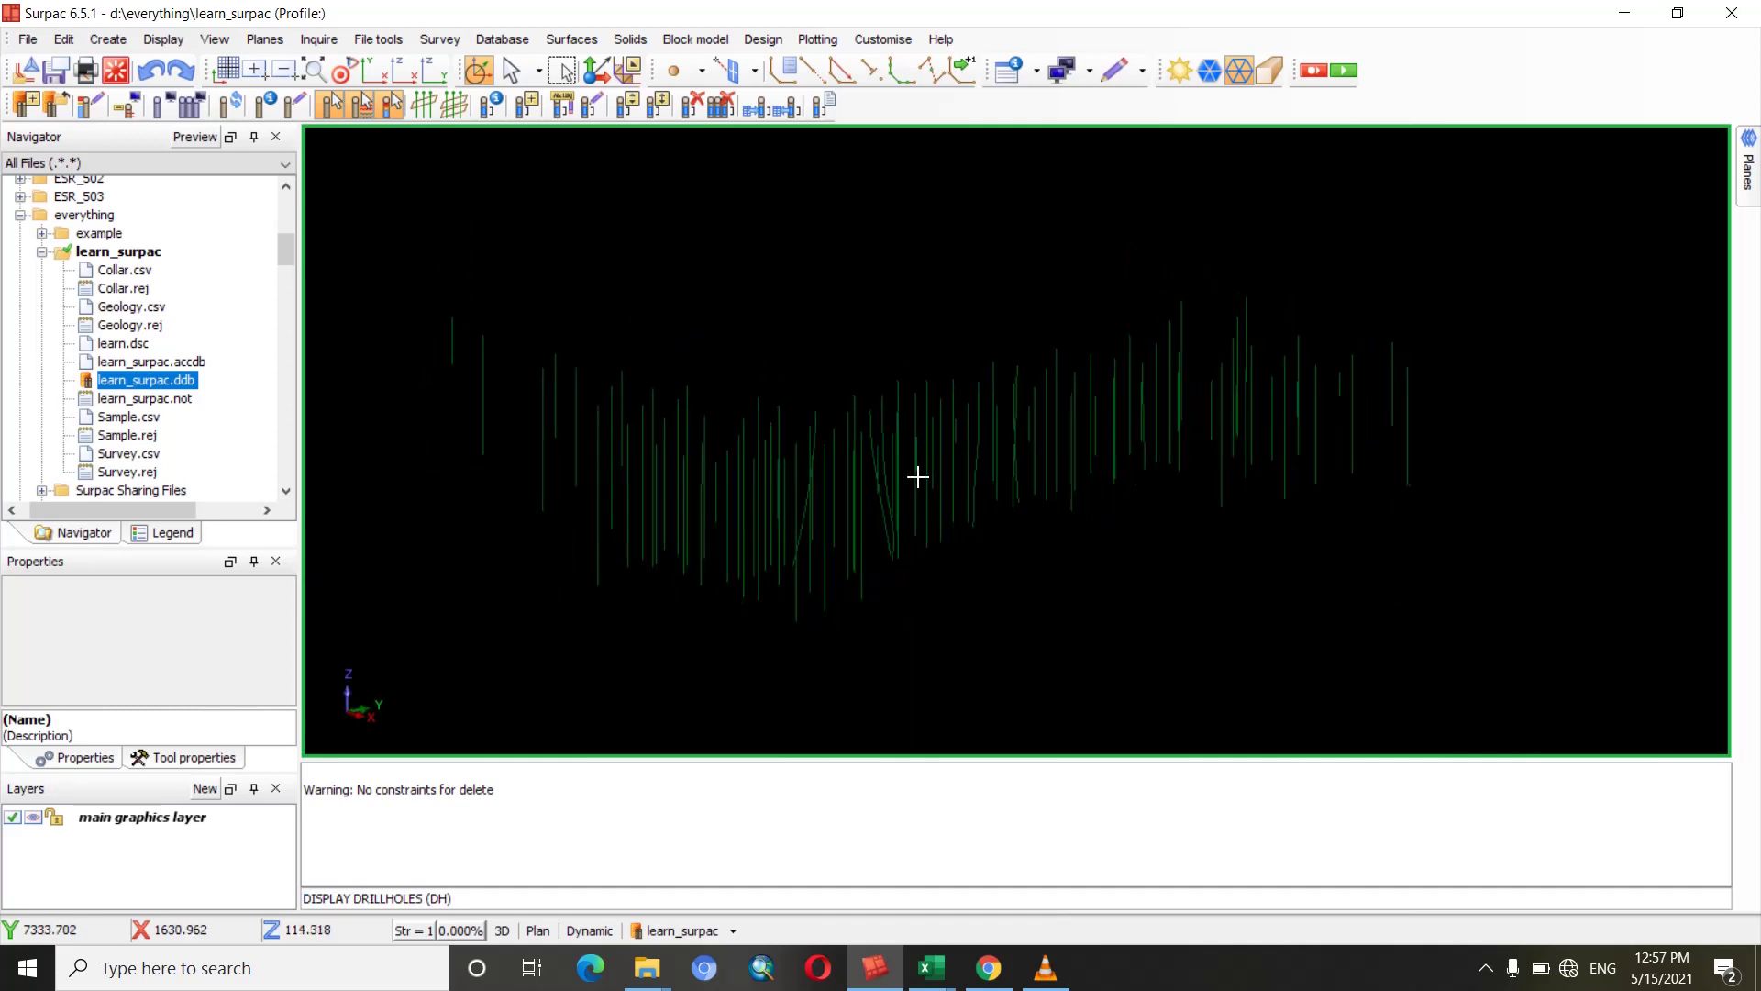